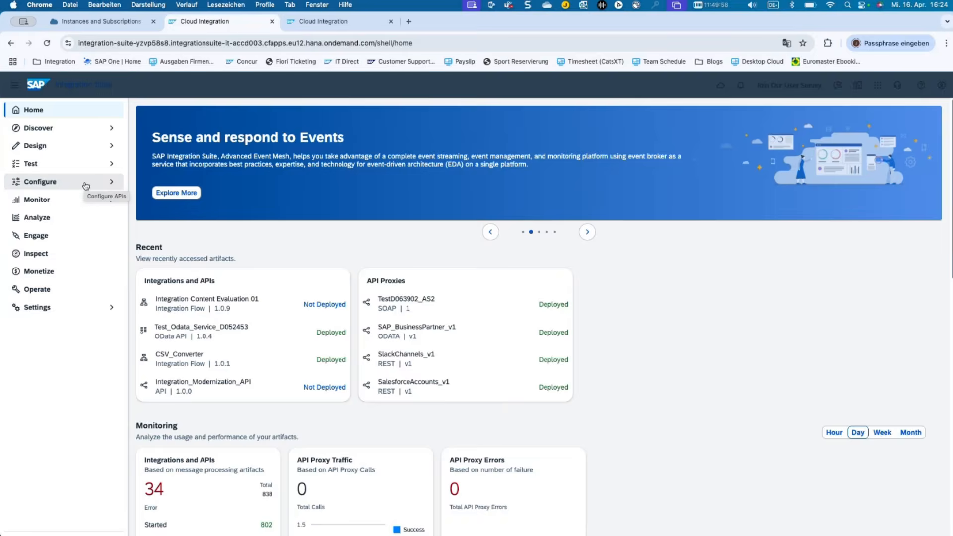
Clear the session-expired alert and sign in again through the Default Identity Provider to reach Configure > APIs.
left_click(85, 186)
left_click(83, 199)
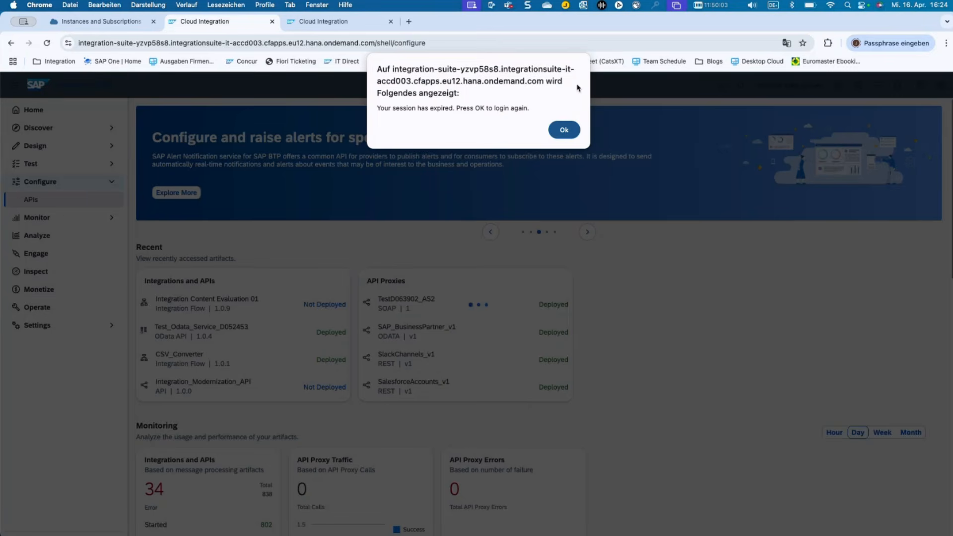
left_click(563, 129)
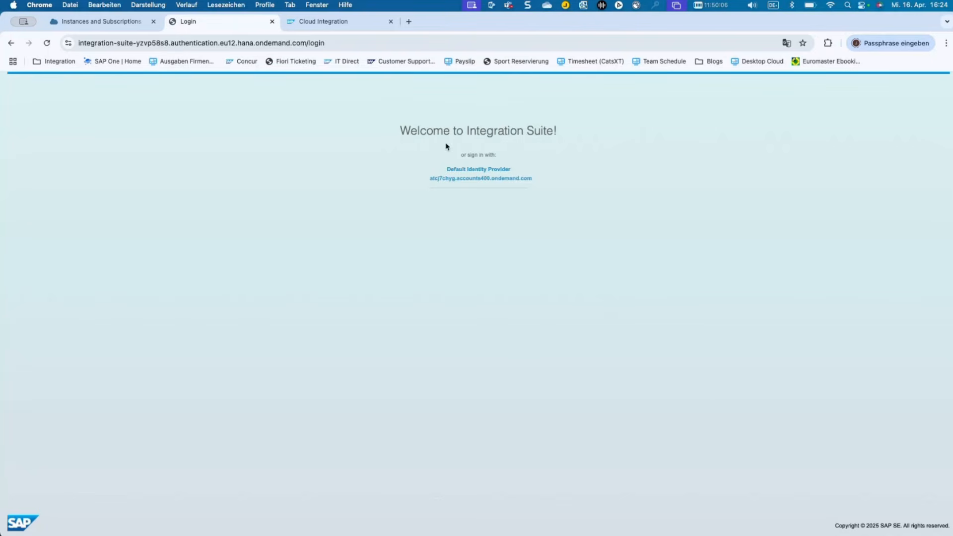
left_click(457, 170)
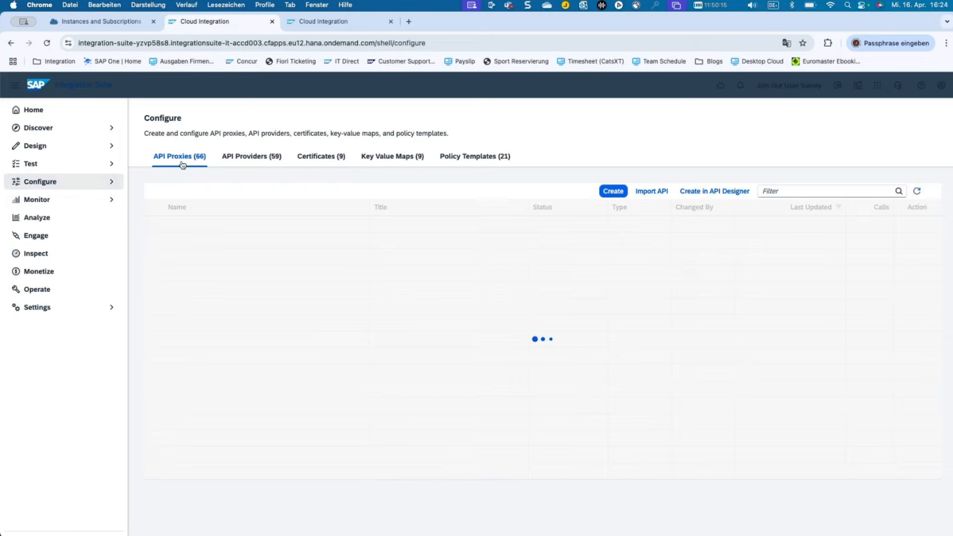
Filter the API Providers list for 'demo' and open the APIDemo provider.
left_click(78, 191)
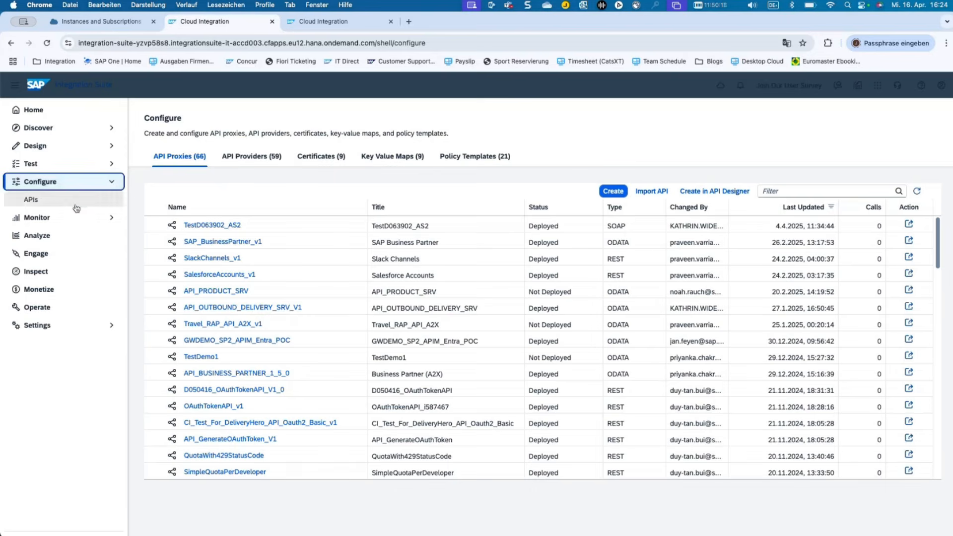
left_click(262, 158)
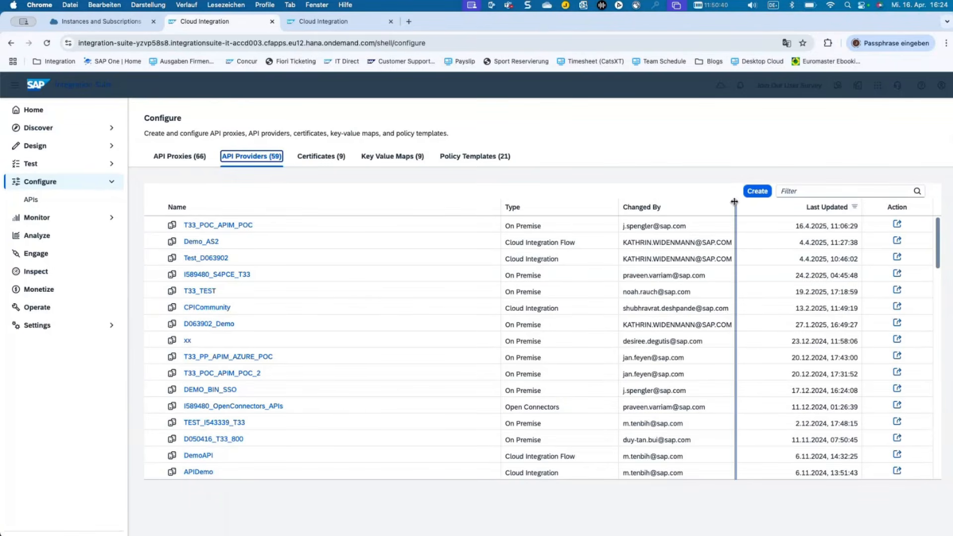
left_click(797, 191)
type("demo")
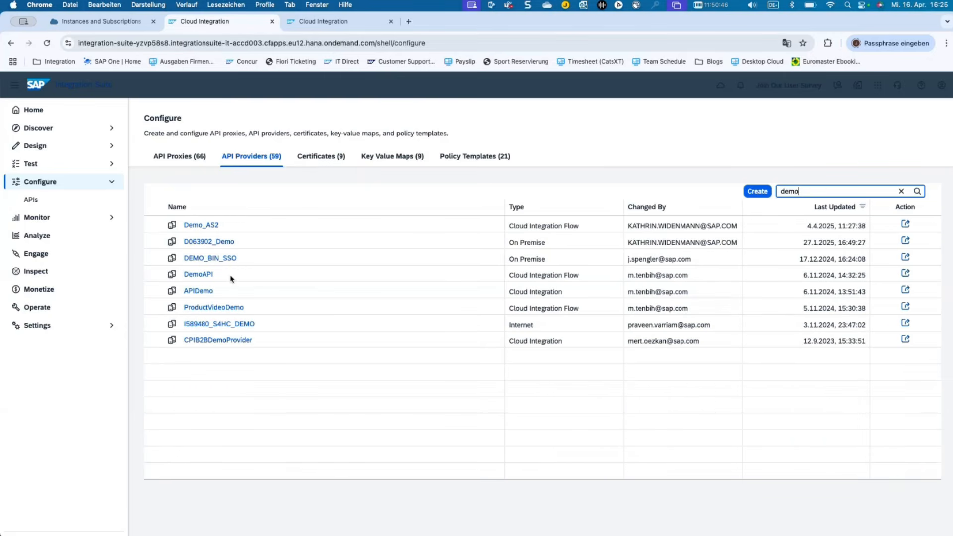
left_click(205, 295)
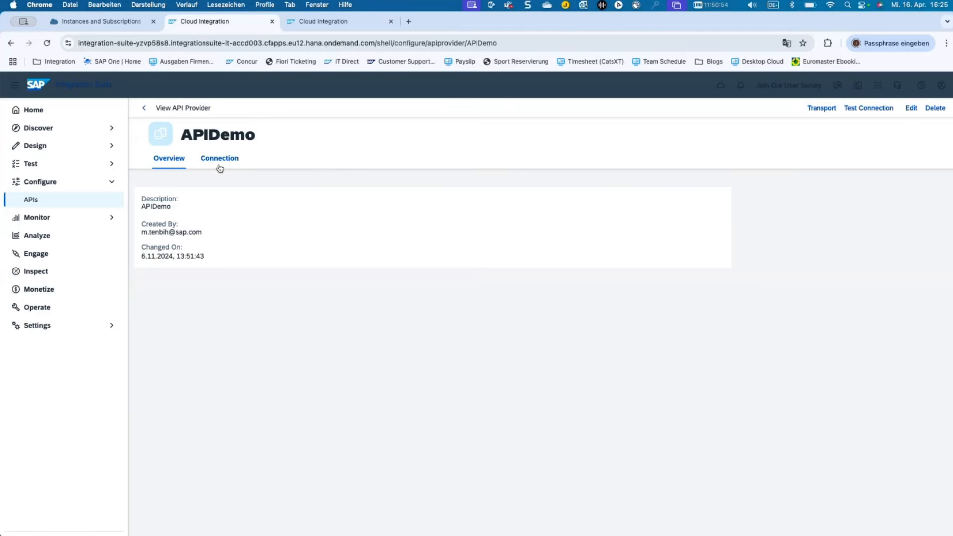
Review APIDemo's connection: management host, port 443, OAuth2ClientCredentials authentication and token URL.
left_click(220, 158)
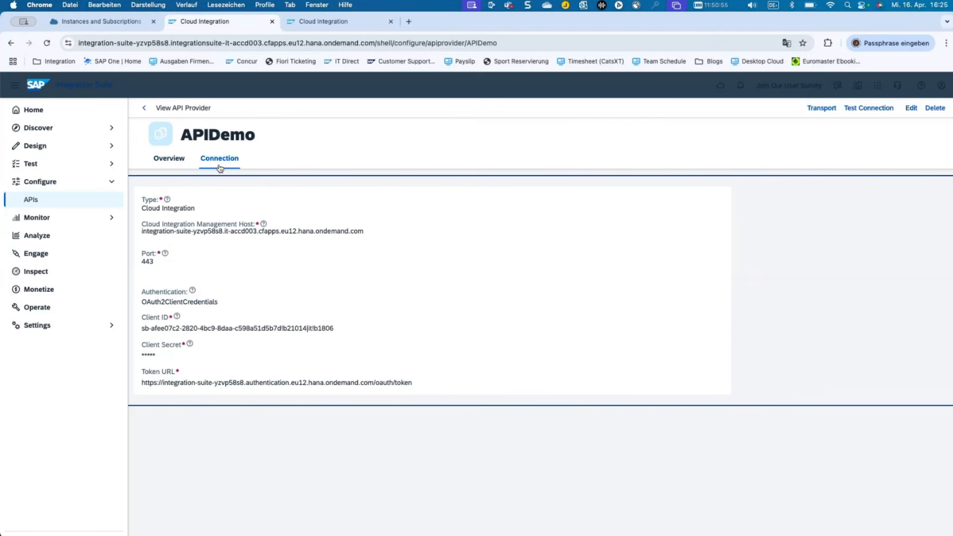
triple_click(155, 233)
left_click_drag(141, 262, 153, 262)
double_click(180, 300)
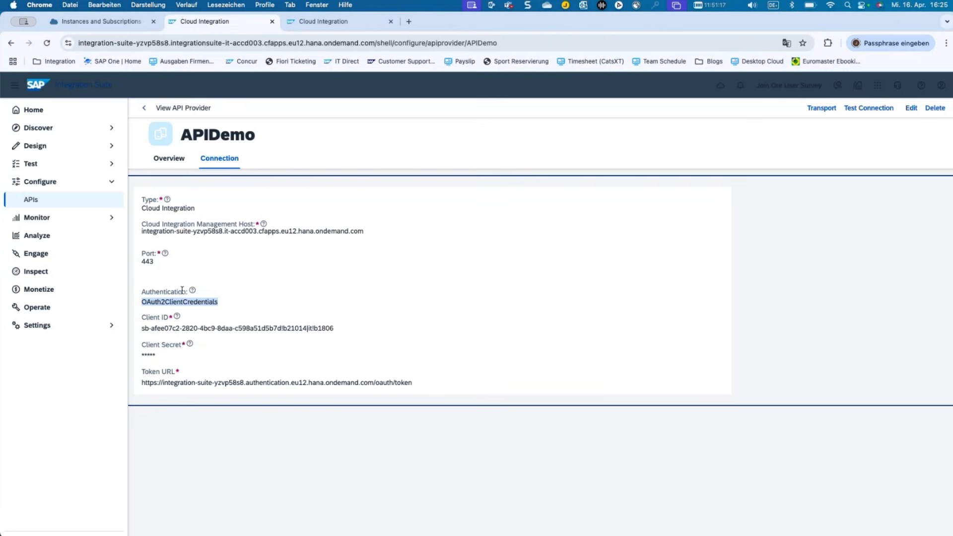
left_click(184, 323)
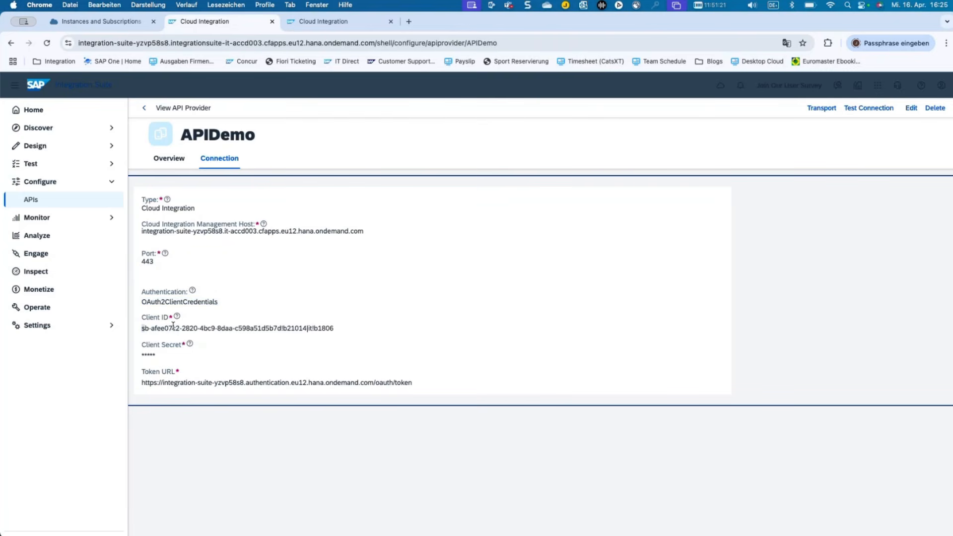
double_click(176, 380)
Compare with the BTP Cockpit service instances and run the connection test, getting response 200 OK.
left_click(110, 29)
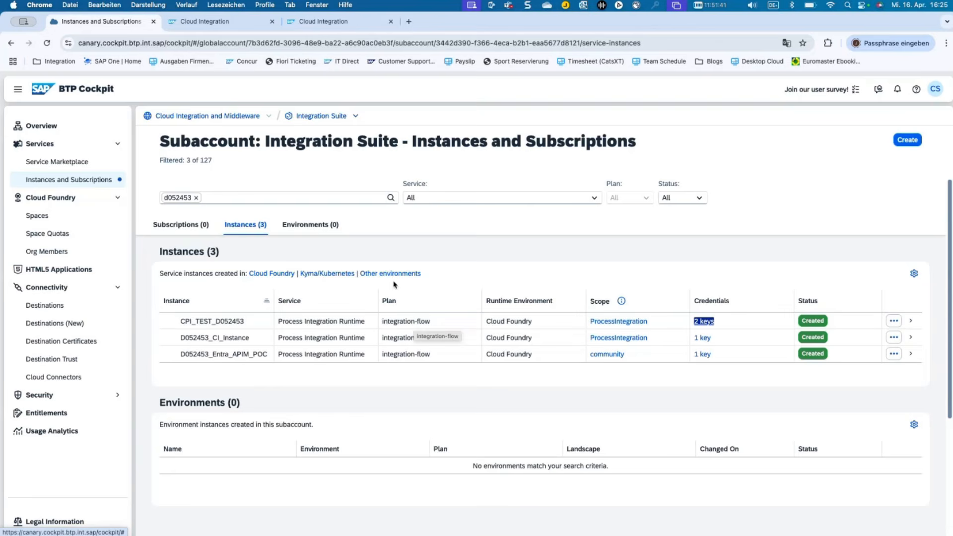
left_click(224, 24)
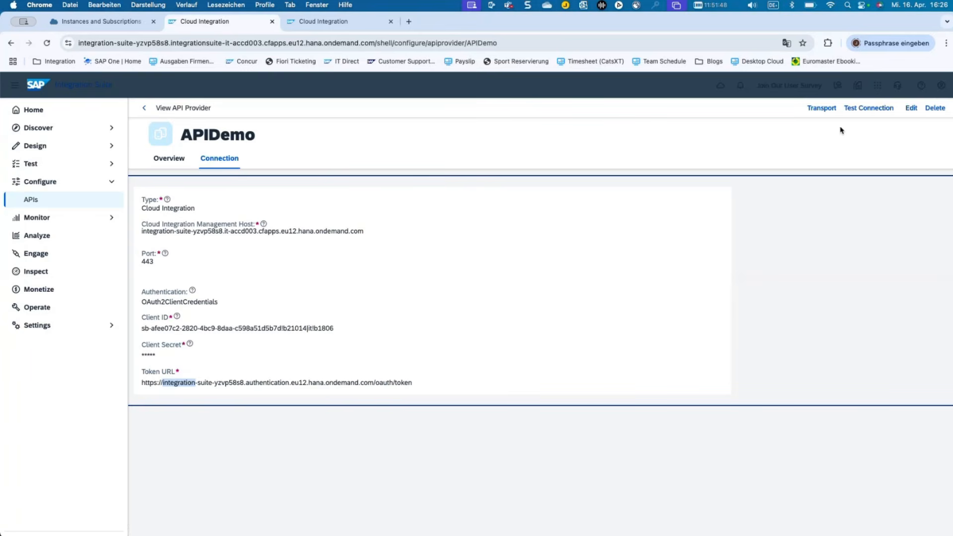
left_click(862, 109)
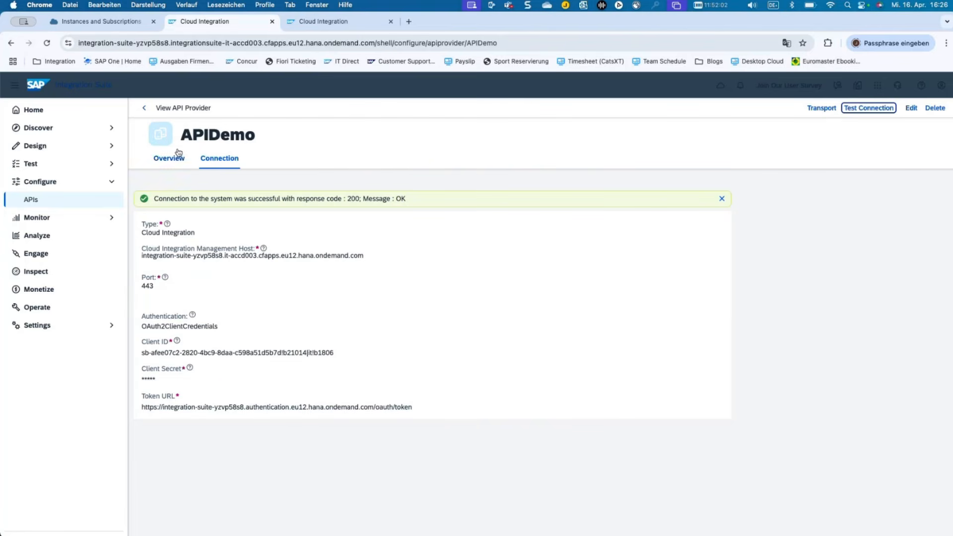
Start a new API proxy from the API Proxies list with APIDemo as its API provider.
left_click(145, 108)
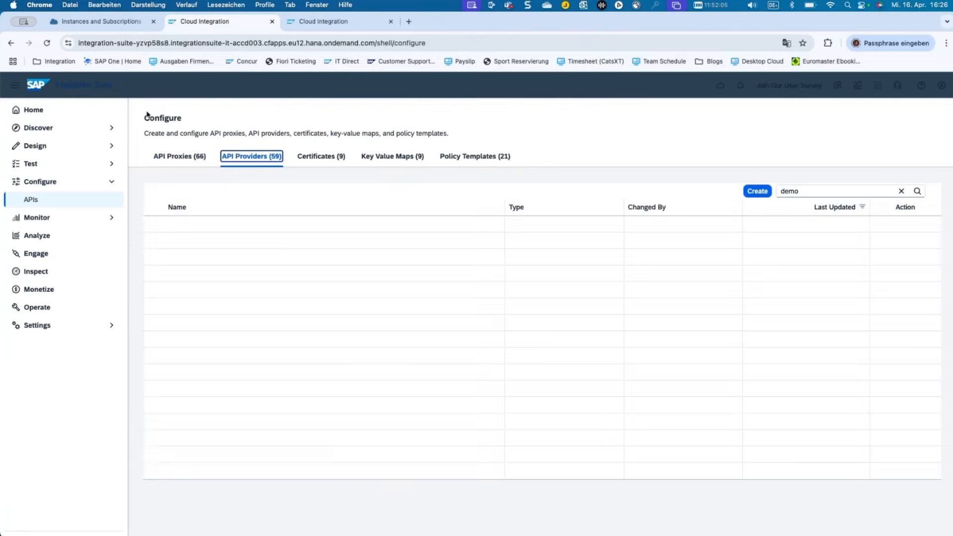
left_click(197, 157)
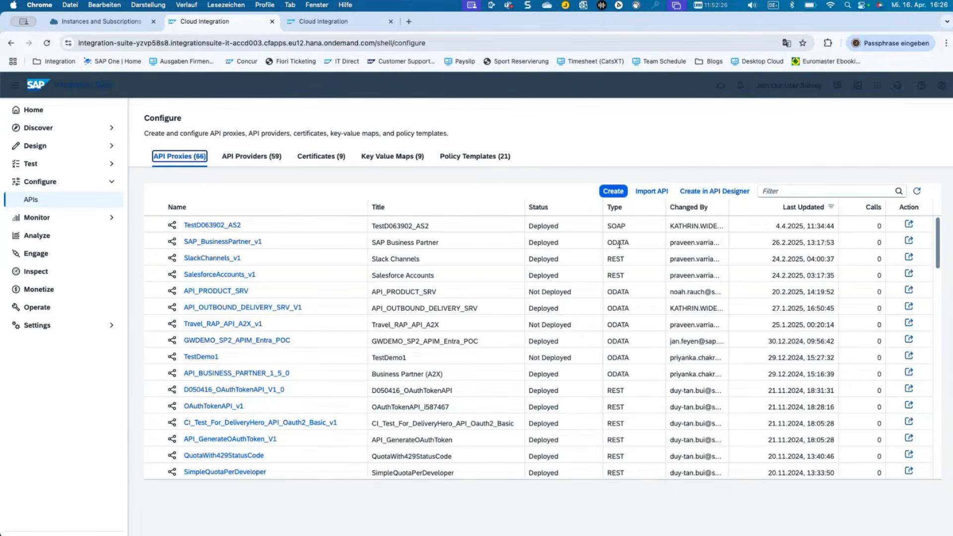
left_click(614, 192)
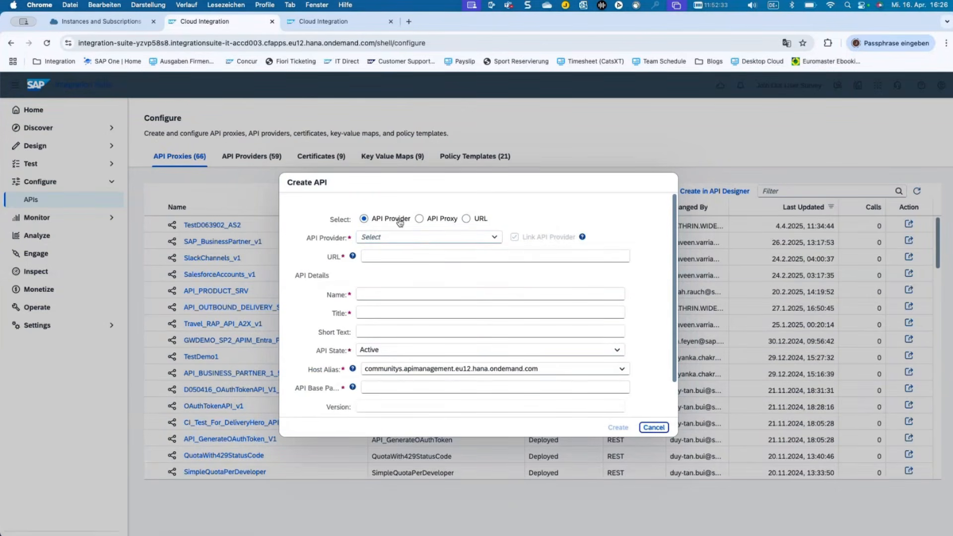
left_click(499, 237)
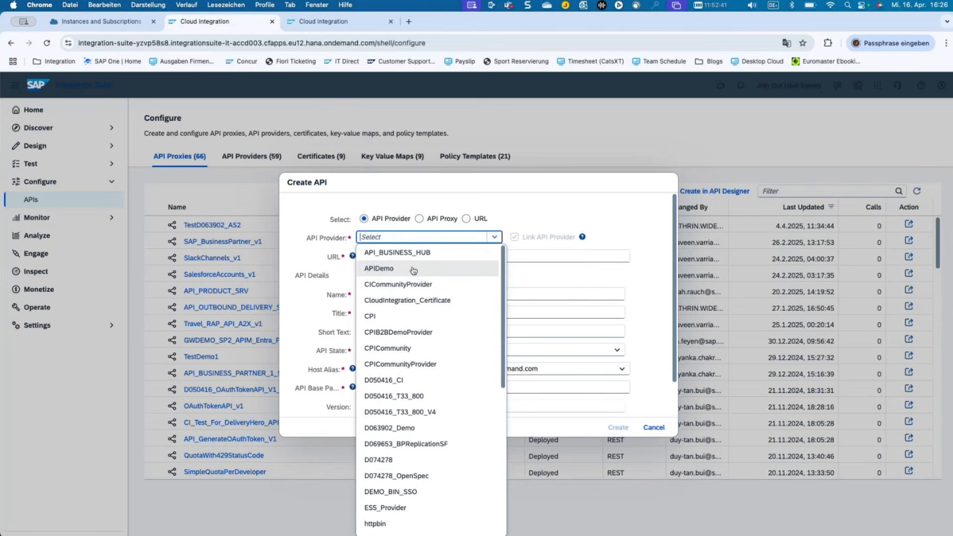
left_click(393, 270)
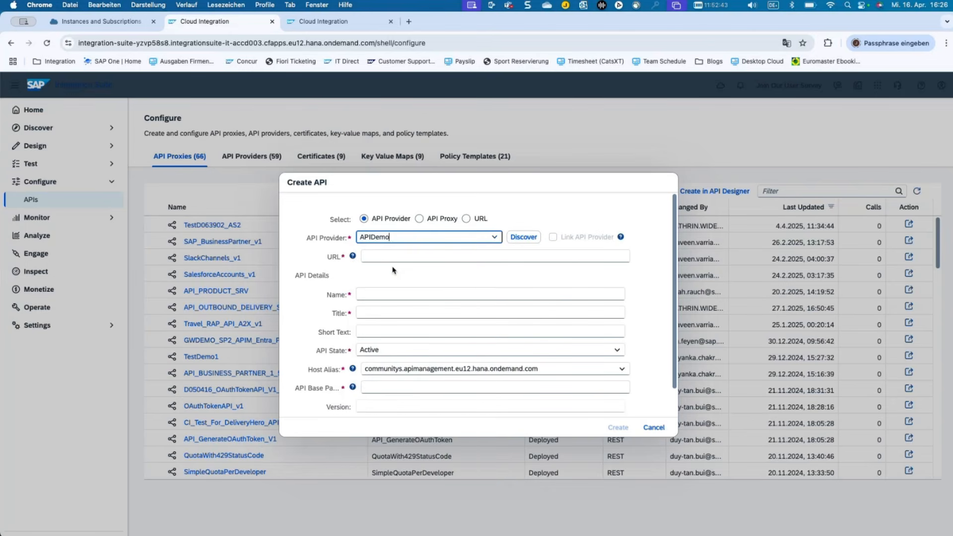
Discover APIDemo's services, search 'odata', select Test_Odata_Service version 1.0.2, and continue.
left_click(524, 237)
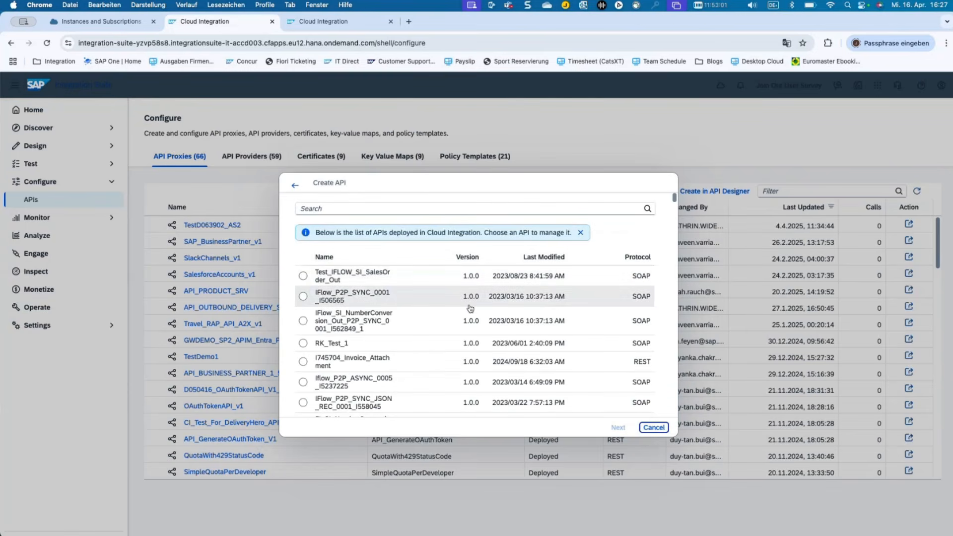
scroll(470, 309, "down", 1)
scroll(469, 309, "down", 10)
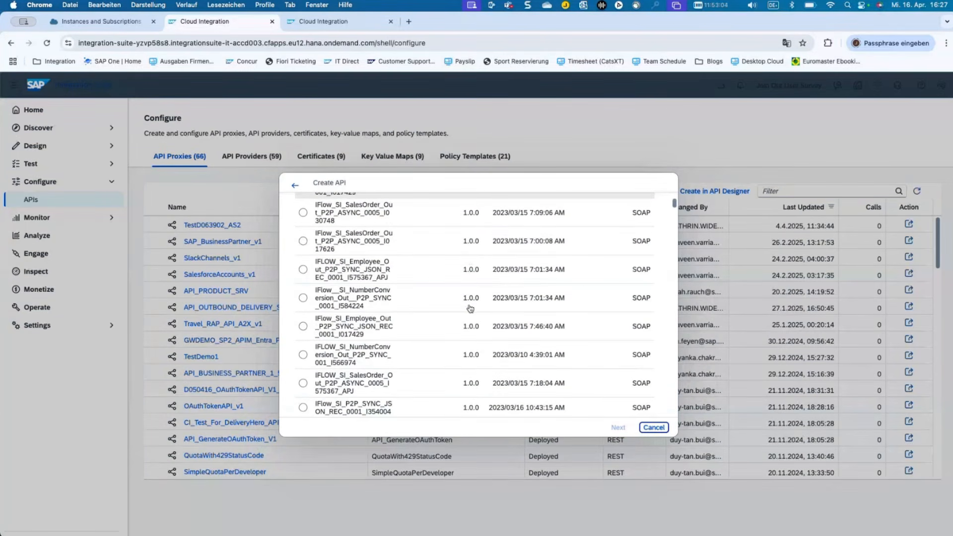
scroll(470, 309, "up", 12)
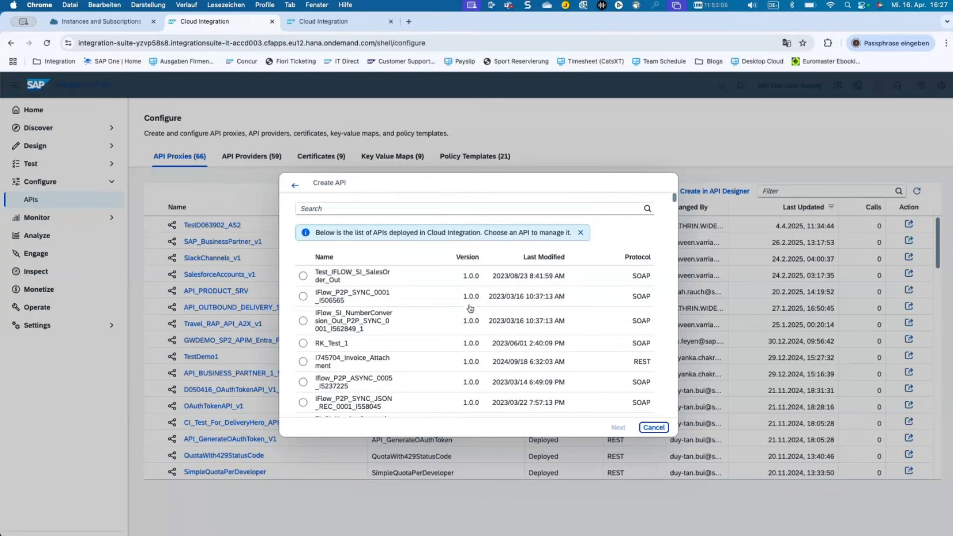
left_click(392, 209)
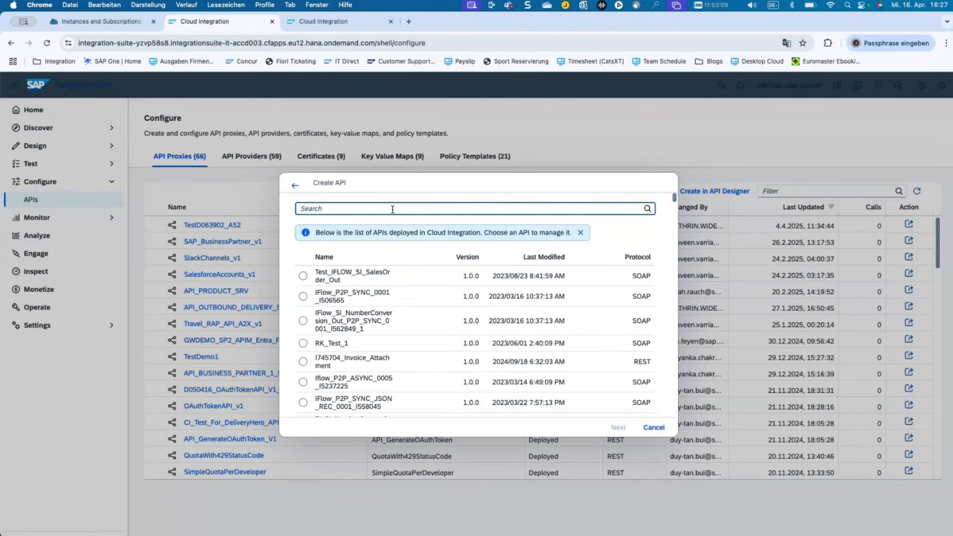
type("odate")
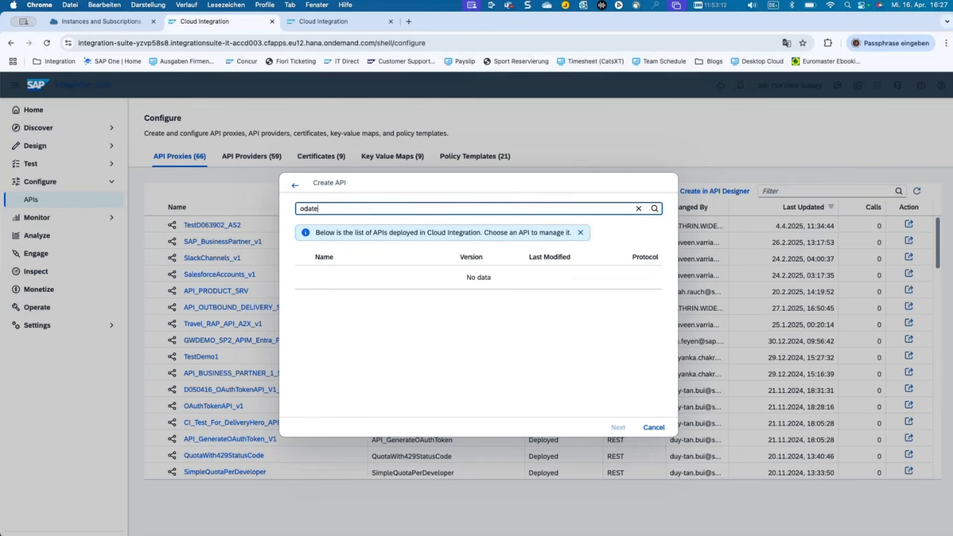
key("BackSpace")
type("a")
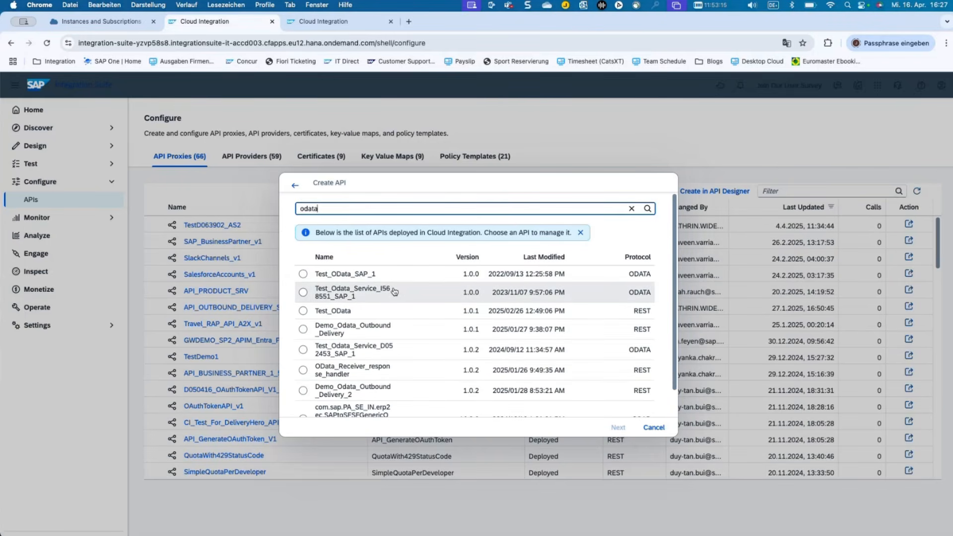
left_click(364, 352)
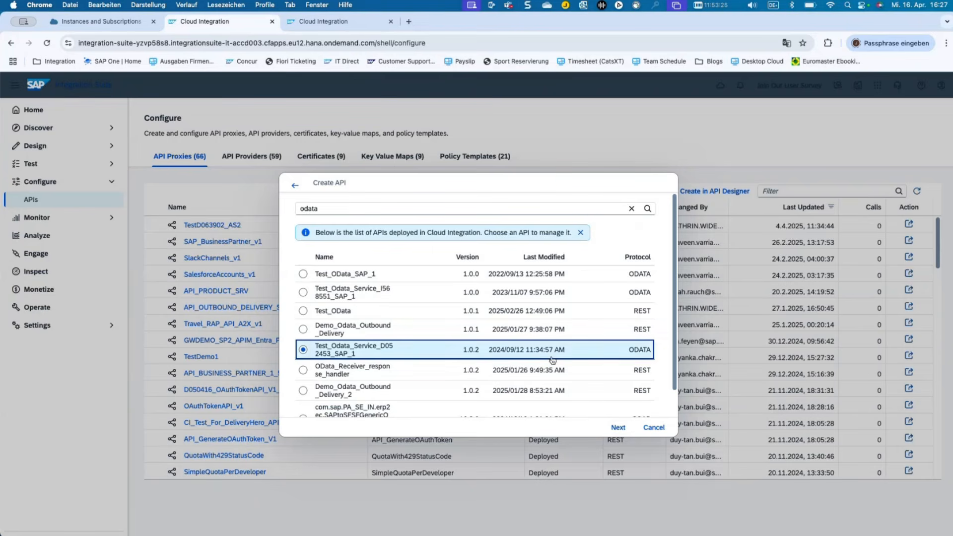
left_click(615, 427)
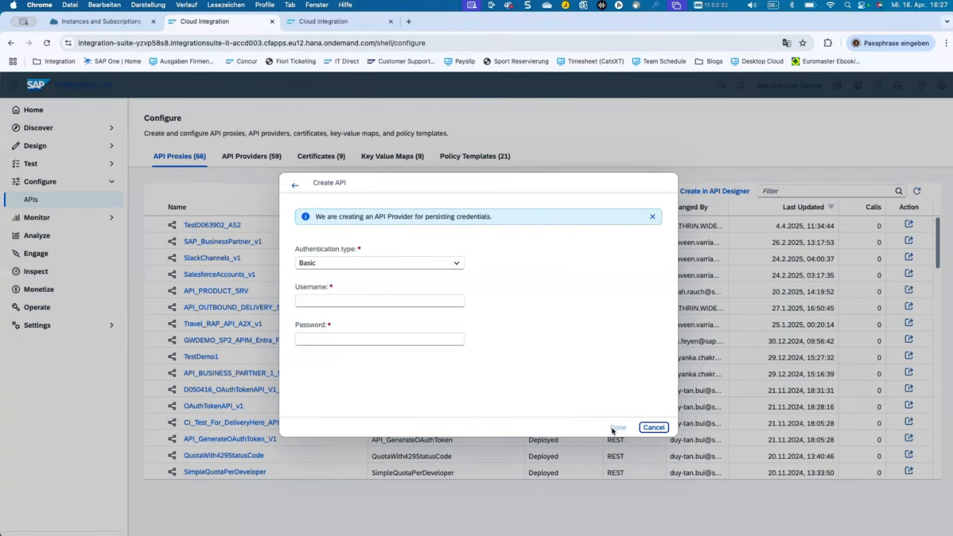
Choose OAuth2ClientCredentials and paste the client ID from the BTP Cockpit service key.
left_click(404, 263)
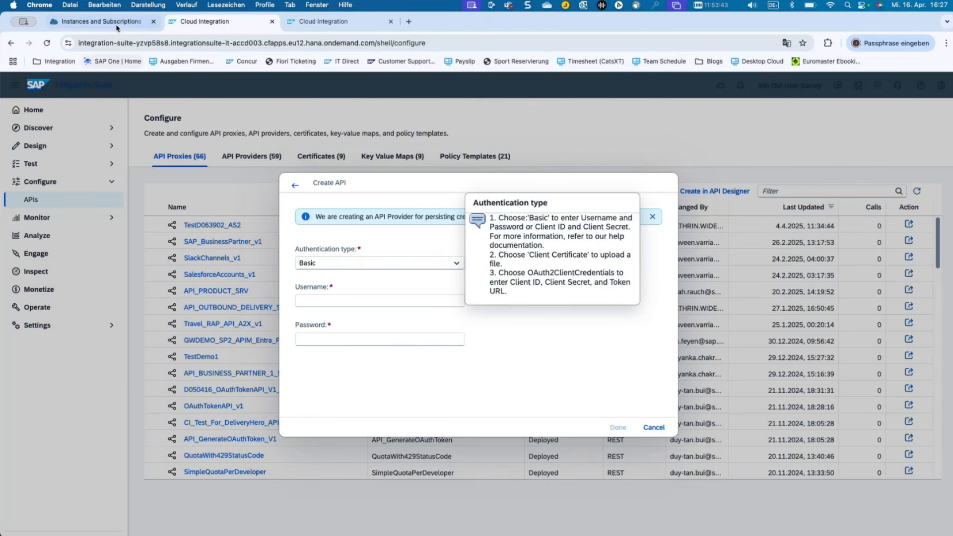
left_click(116, 26)
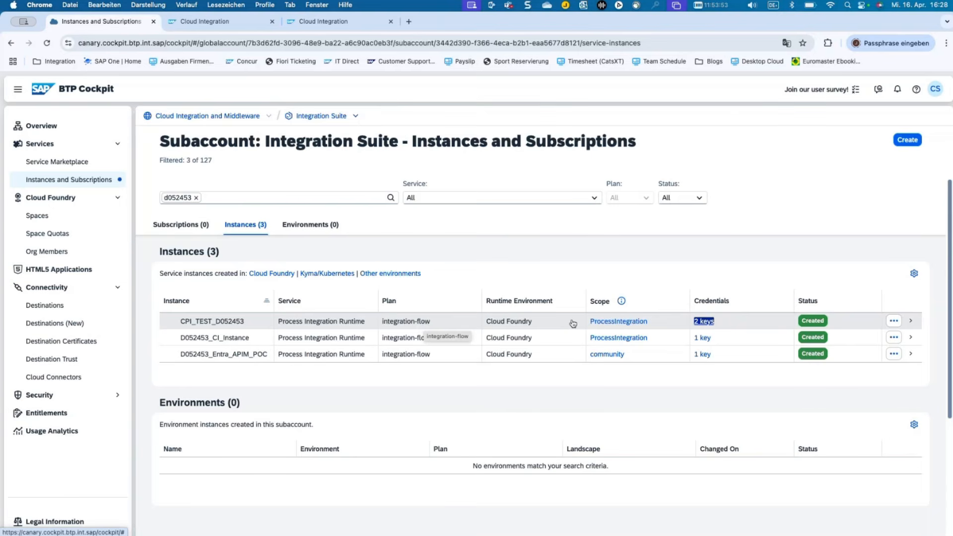
left_click(708, 322)
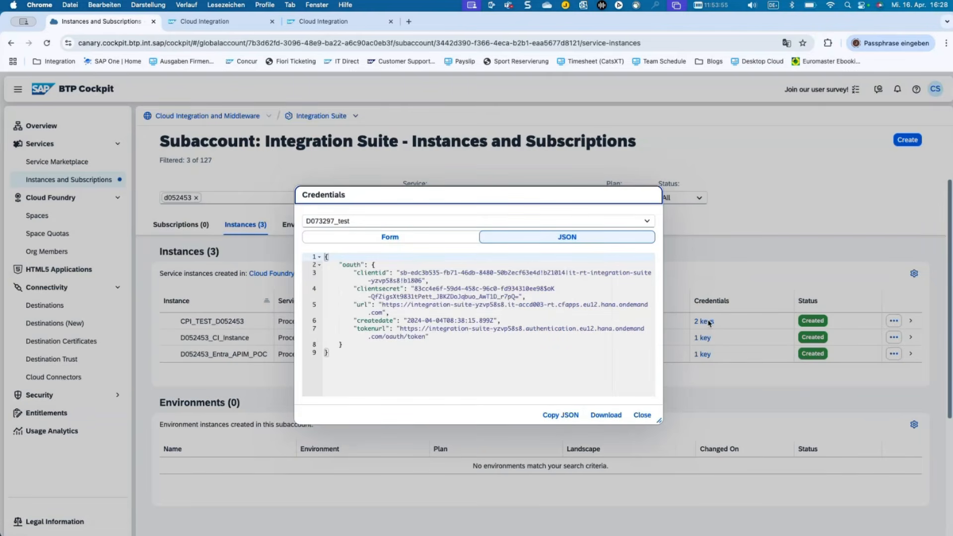
left_click(430, 242)
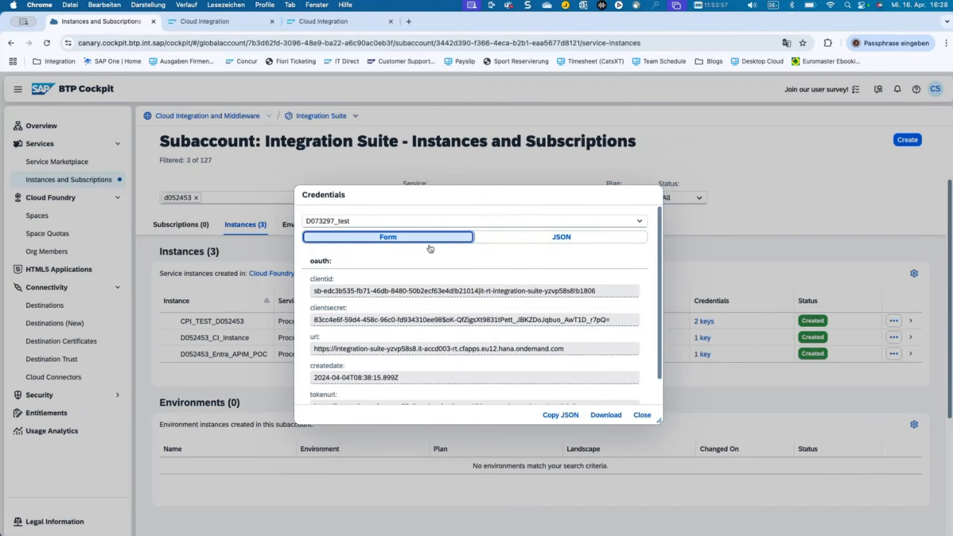
left_click(407, 292)
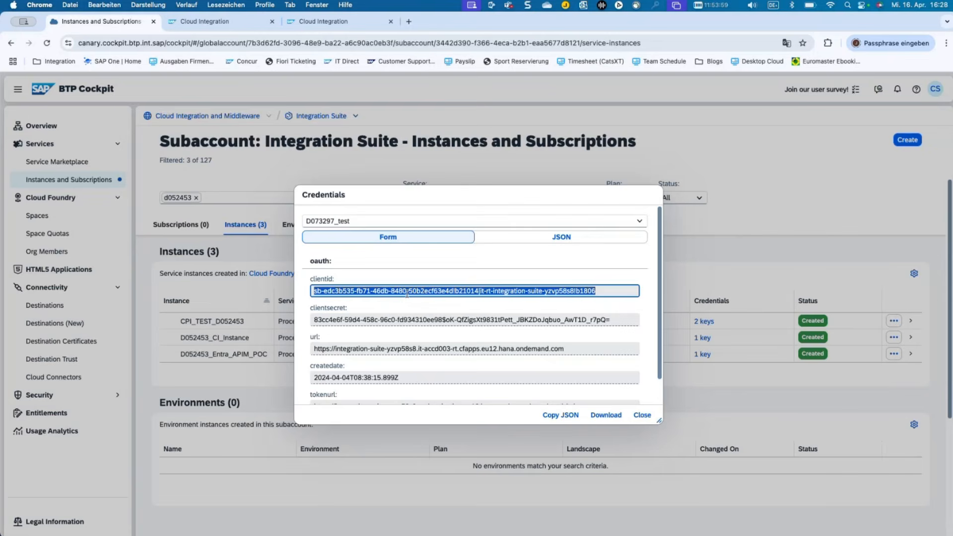
left_click(238, 30)
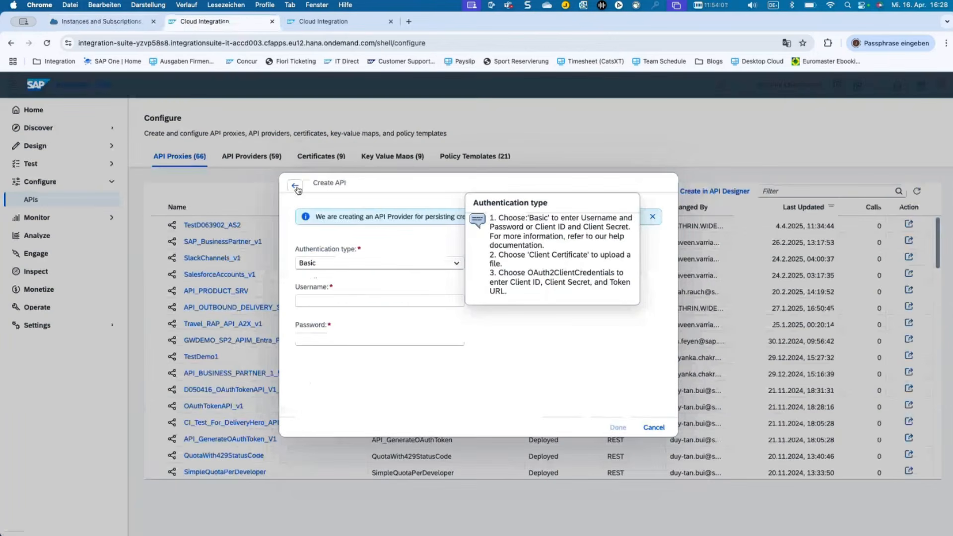
left_click(332, 264)
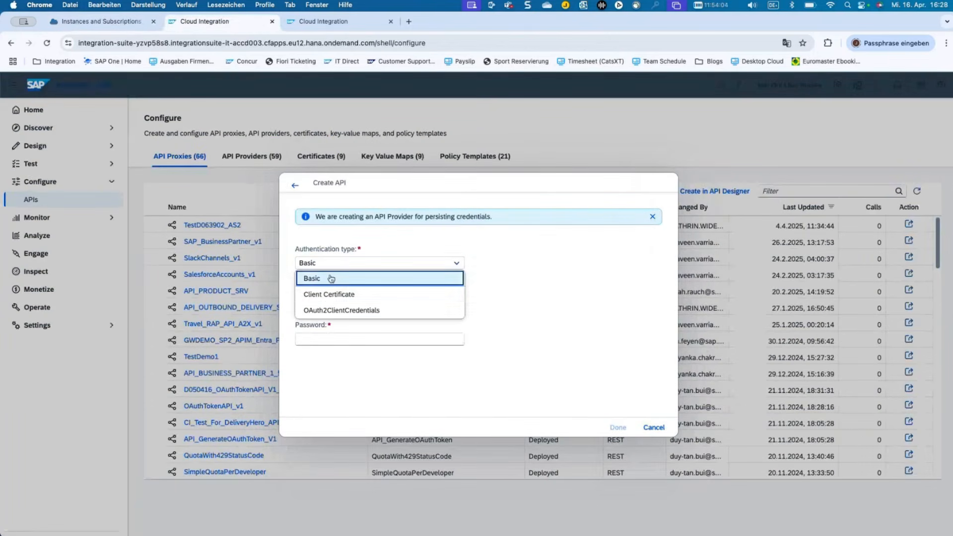
left_click(330, 310)
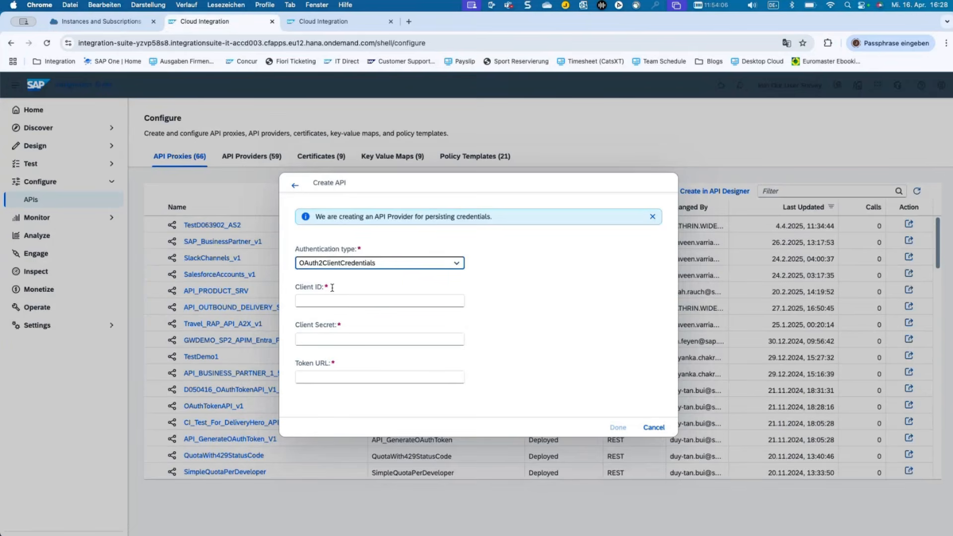
left_click(331, 300)
key("cmd+v")
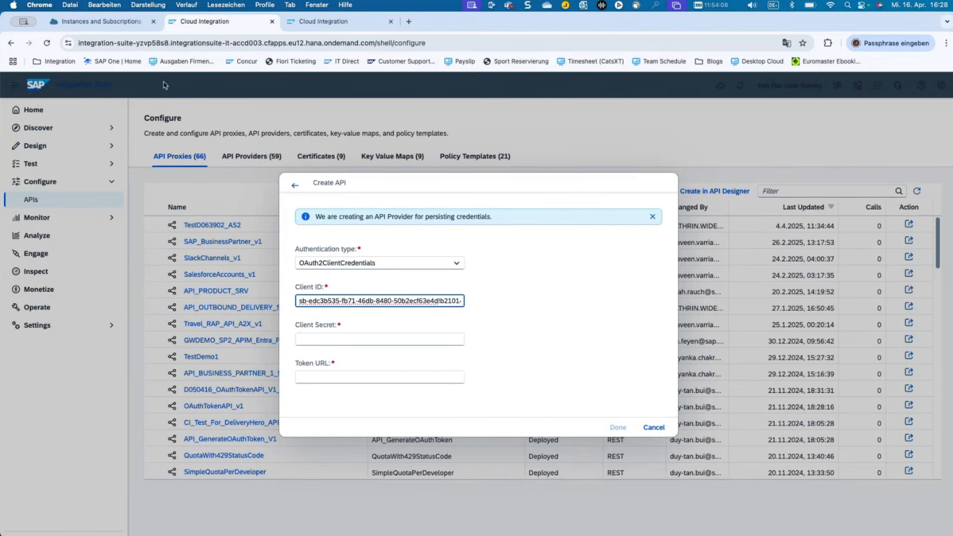
Copy the service key's client secret into the Client Secret field.
left_click(117, 27)
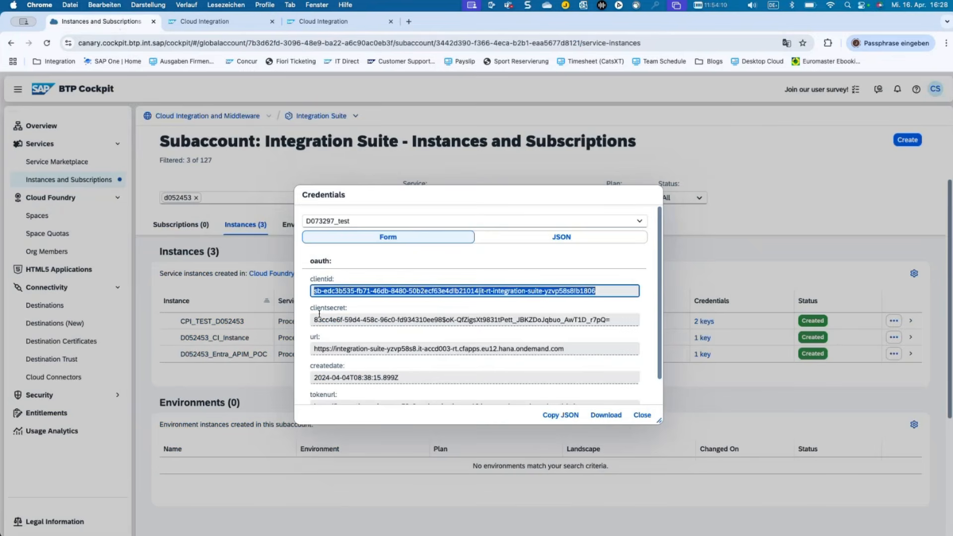
left_click(319, 317)
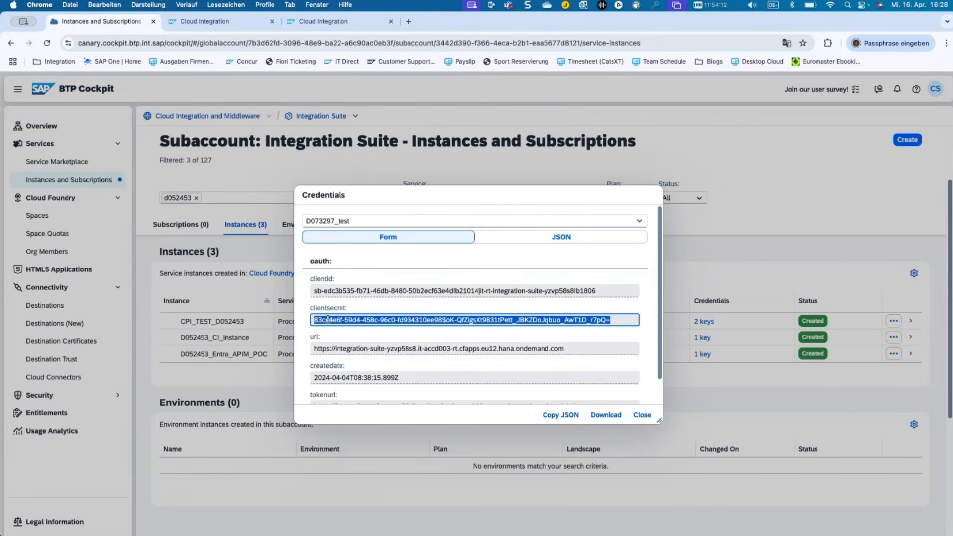
left_click(198, 21)
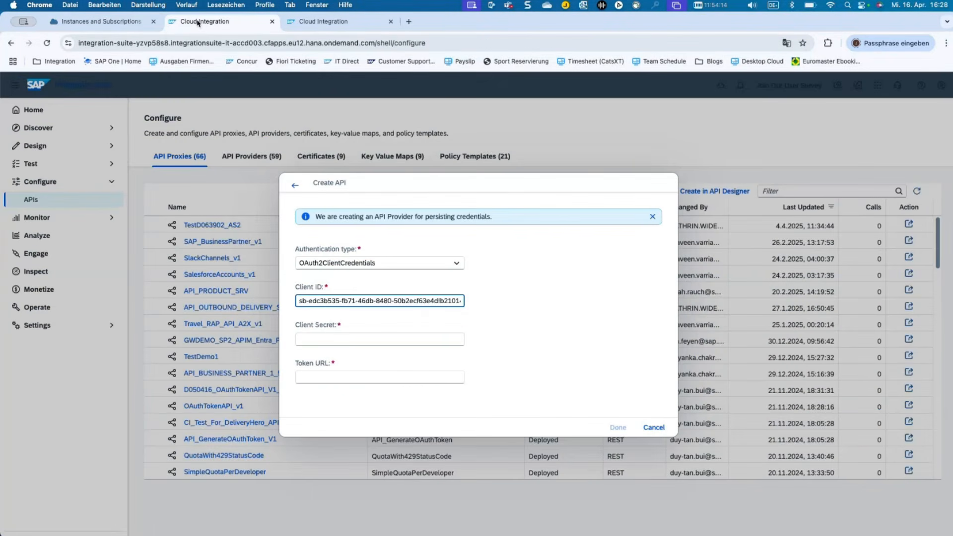
left_click(319, 335)
key("super+v")
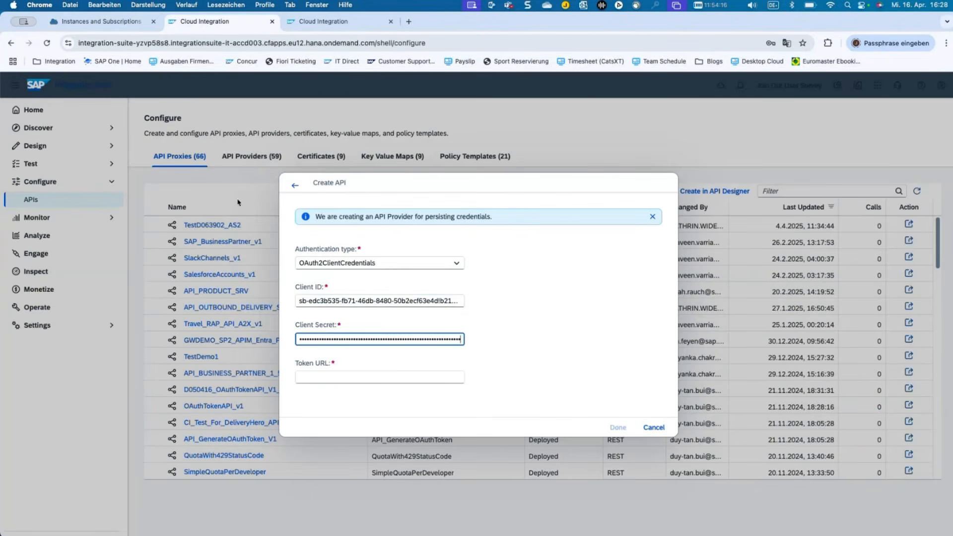
Paste the service key's token URL into Token URL and confirm the OAuth credentials.
left_click(94, 22)
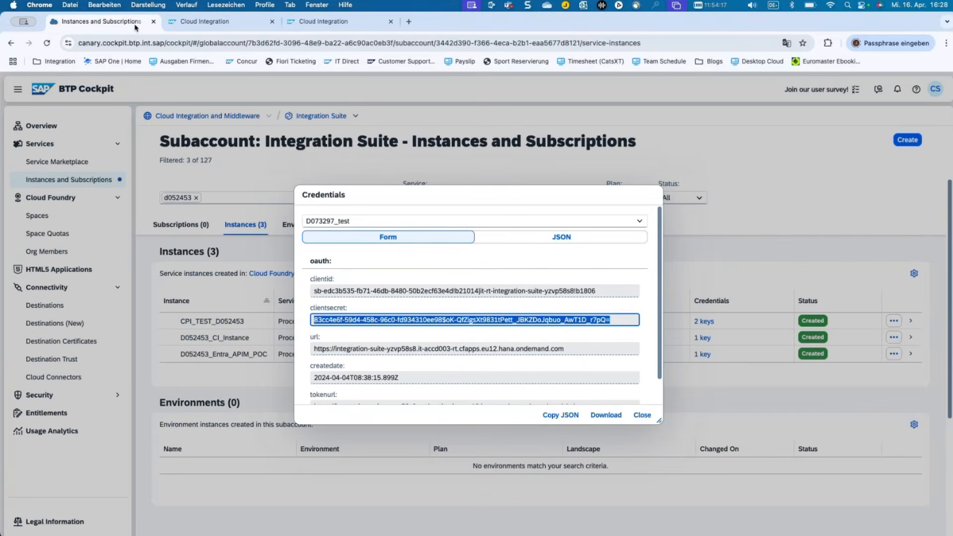
scroll(424, 349, "down", 1)
scroll(424, 349, "down", 1)
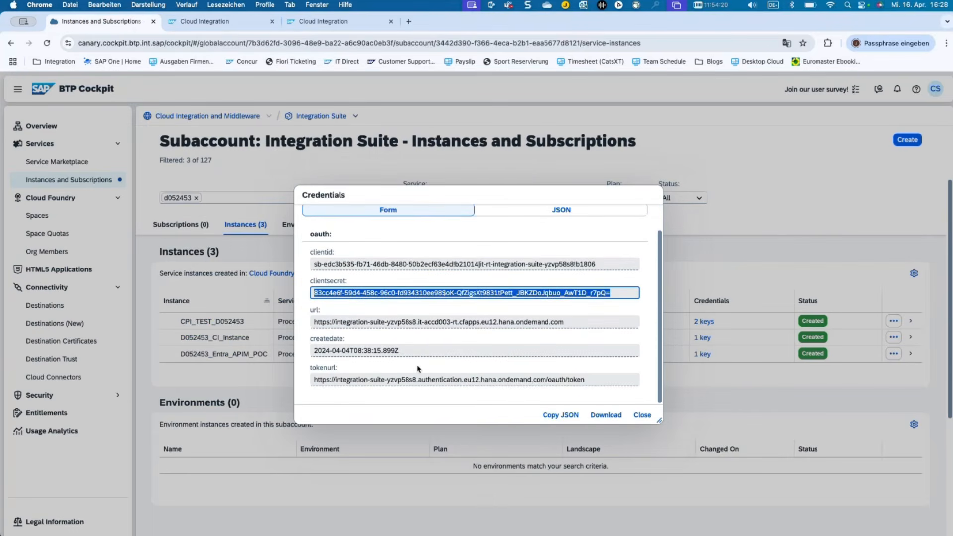
double_click(415, 380)
triple_click(414, 379)
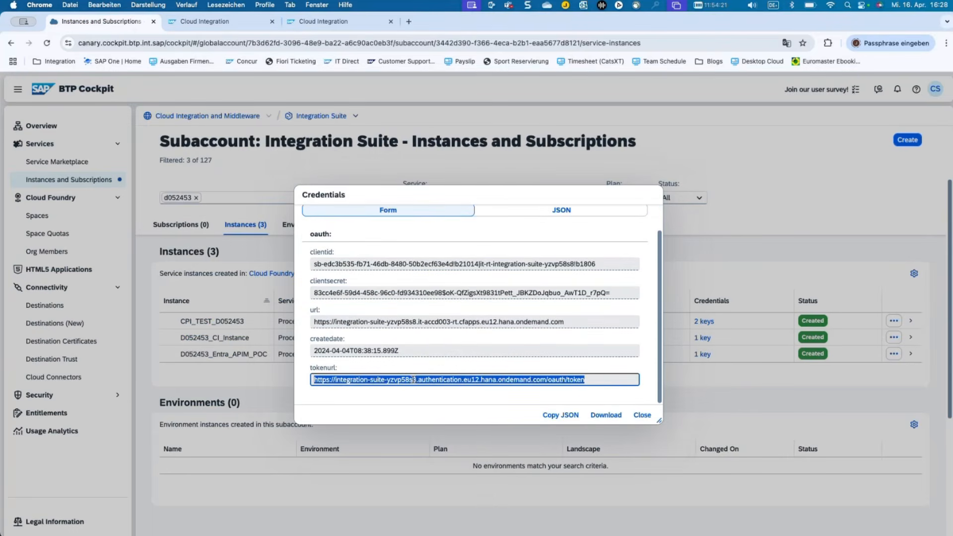
left_click(205, 23)
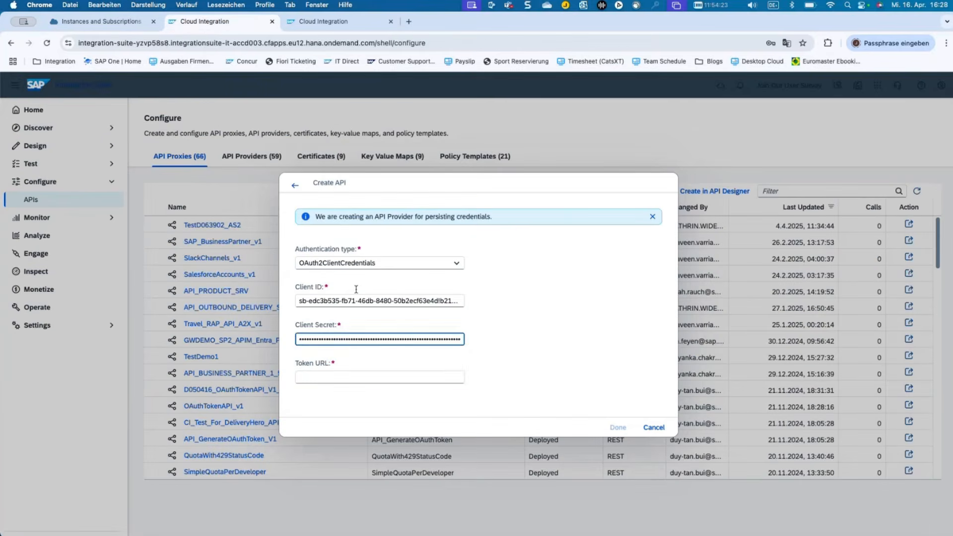
left_click(358, 378)
key("super+v")
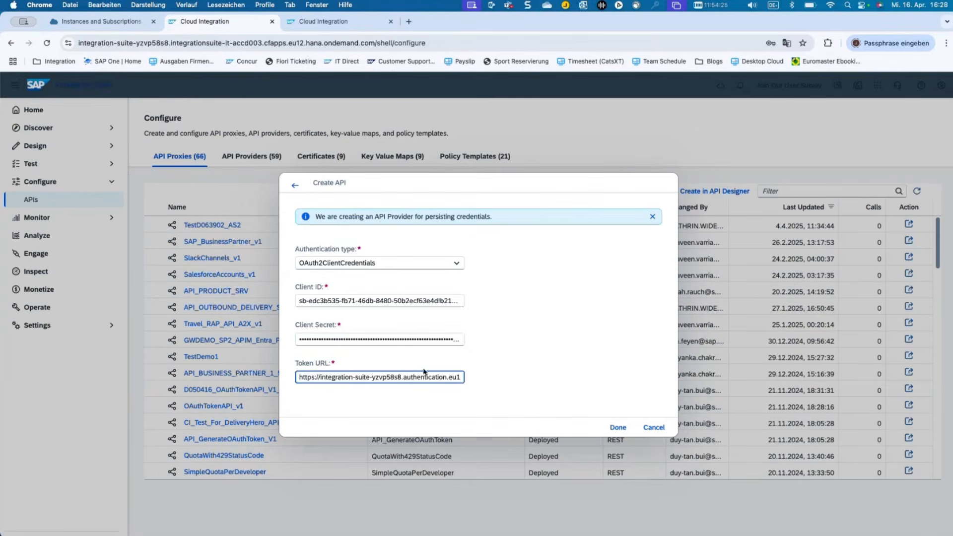
left_click(617, 429)
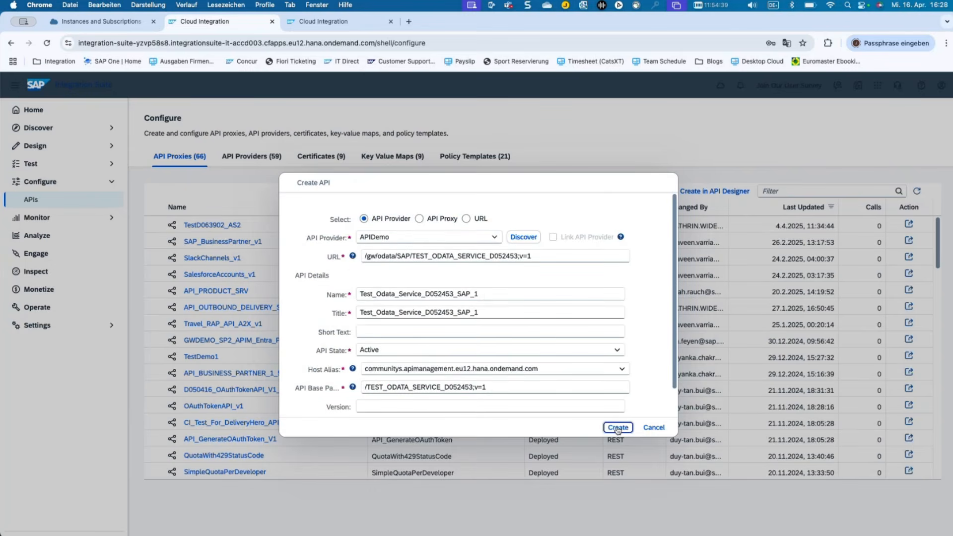
Remove the trailing _1 from the API Name and Title.
left_click(521, 297)
key("BackSpace")
key("BackSpace")
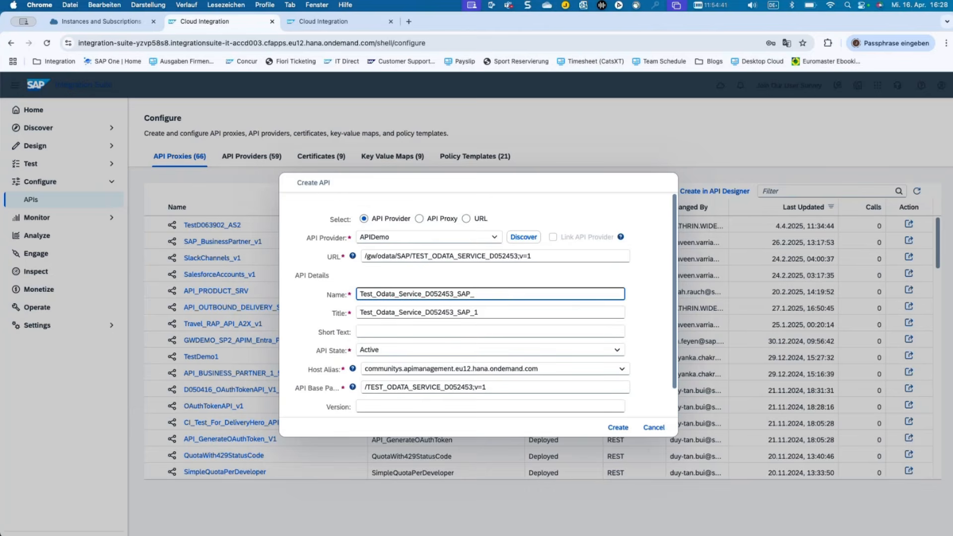
left_click(519, 312)
key("BackSpace")
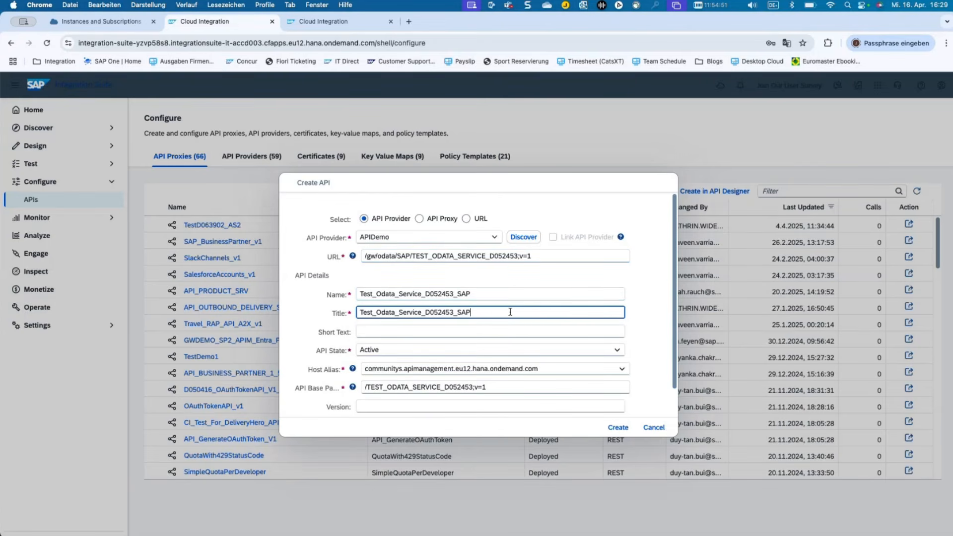
Check the API Base Path /TEST_ODATA_SERVICE_D052453;v=1 and create the proxy.
scroll(490, 368, "down", 1)
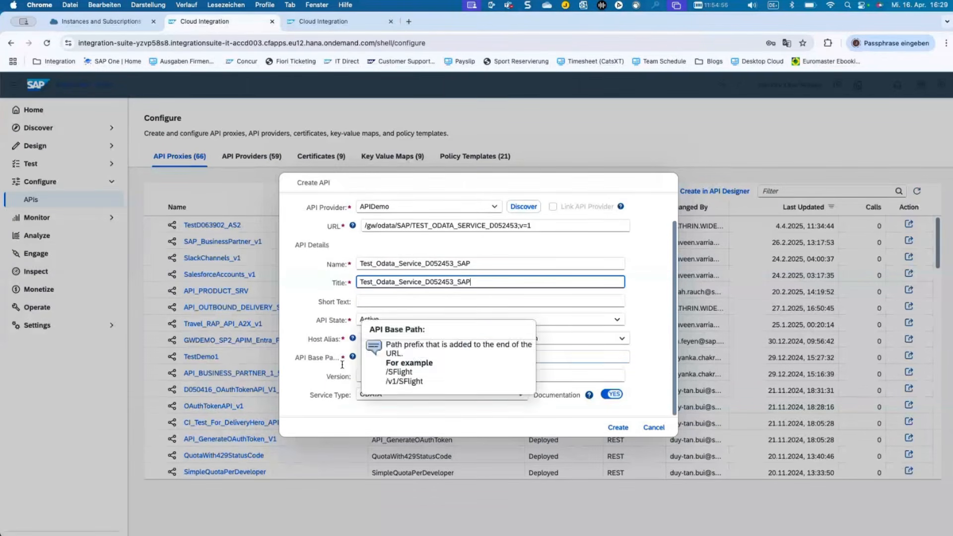
left_click(311, 360)
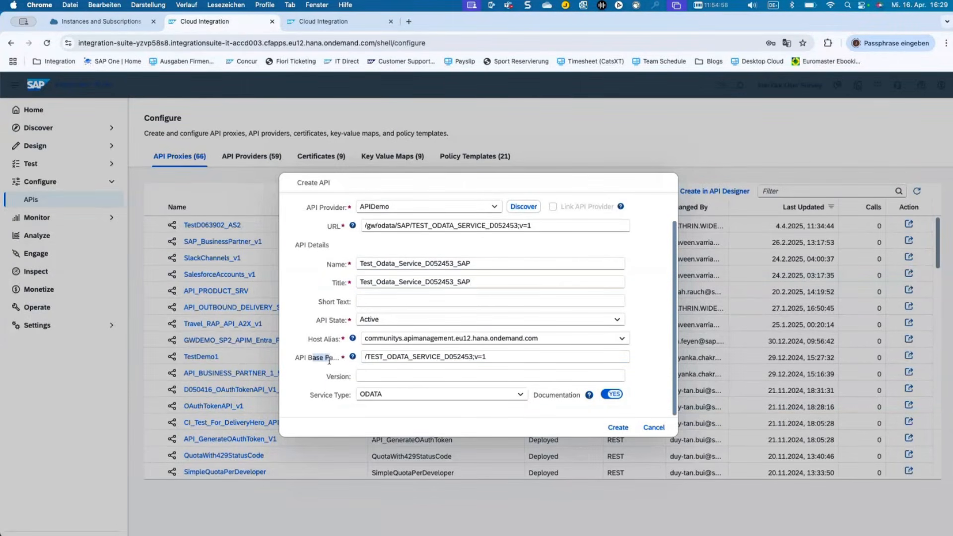
left_click(518, 358)
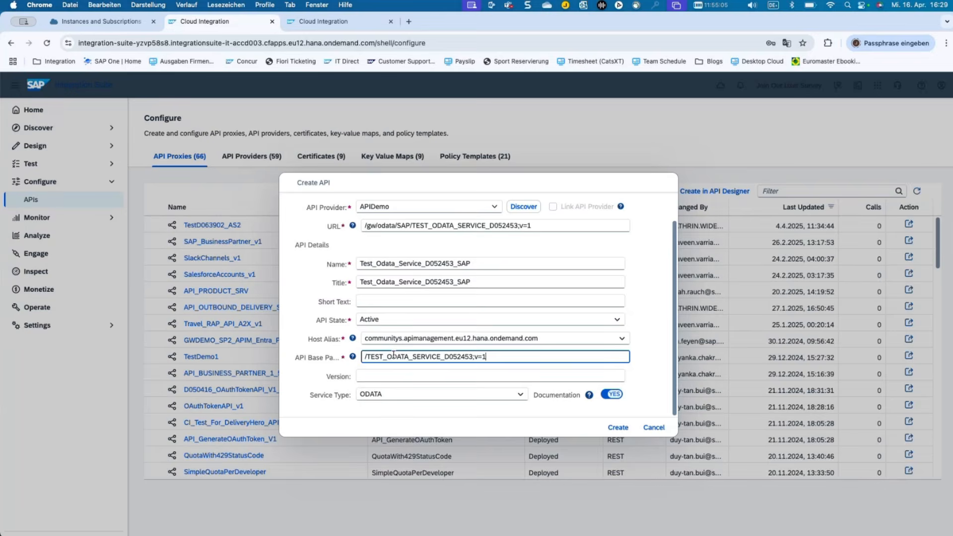
left_click_drag(320, 395, 342, 396)
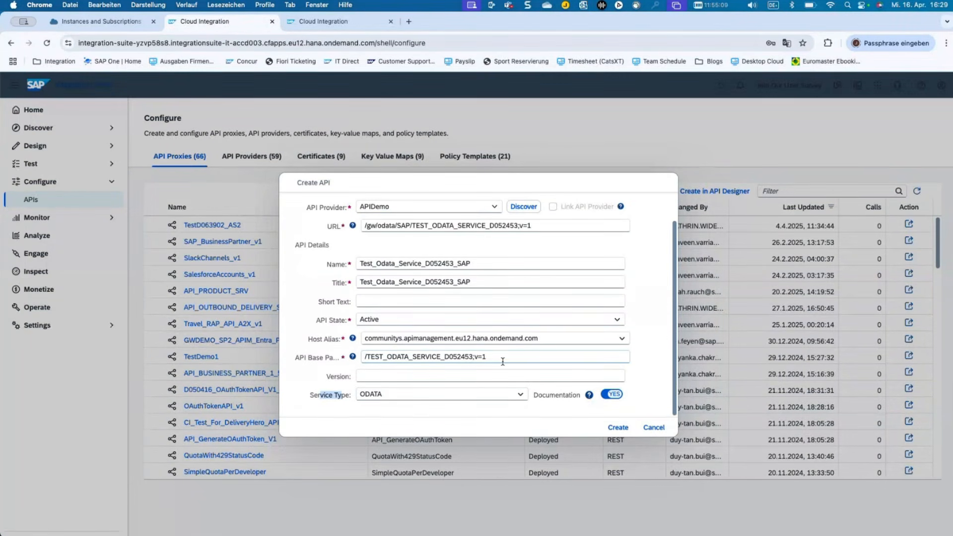
scroll(512, 263, "up", 2)
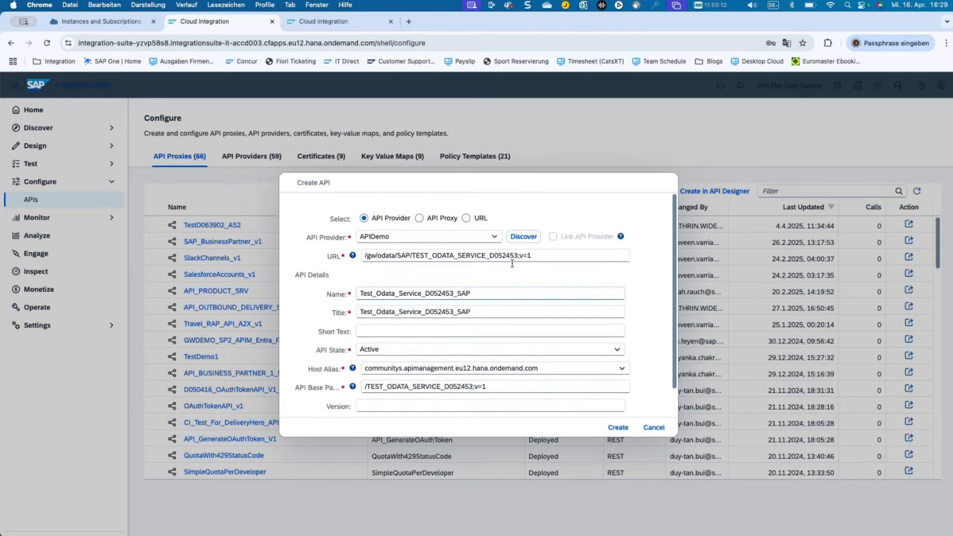
left_click(617, 428)
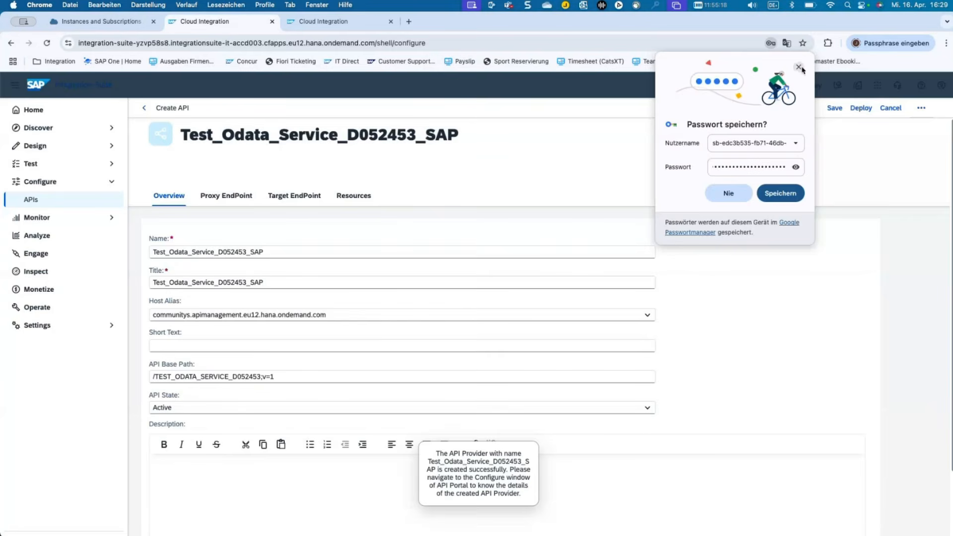
Dismiss the save-password prompt and inspect the GET /DepartmentSet operation on the Resources tab.
left_click(799, 68)
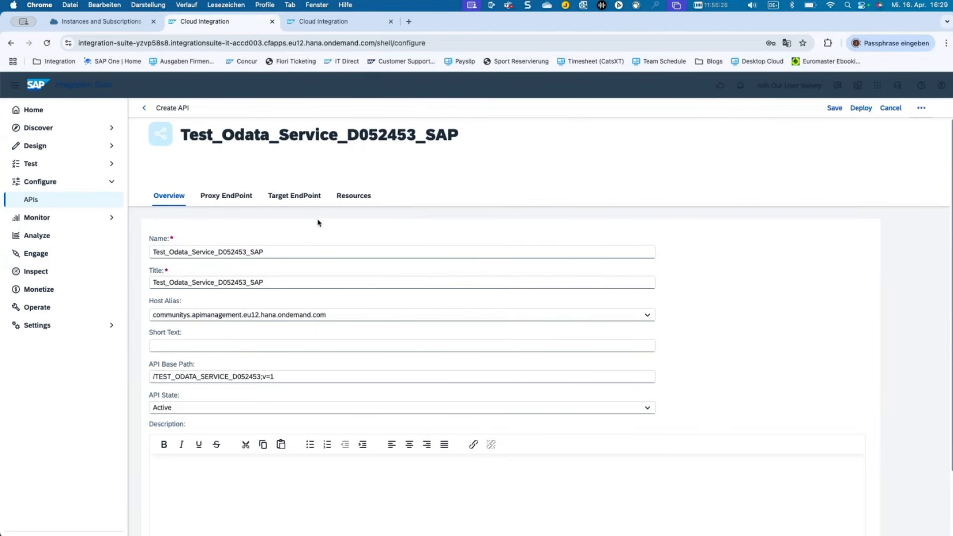
left_click(344, 203)
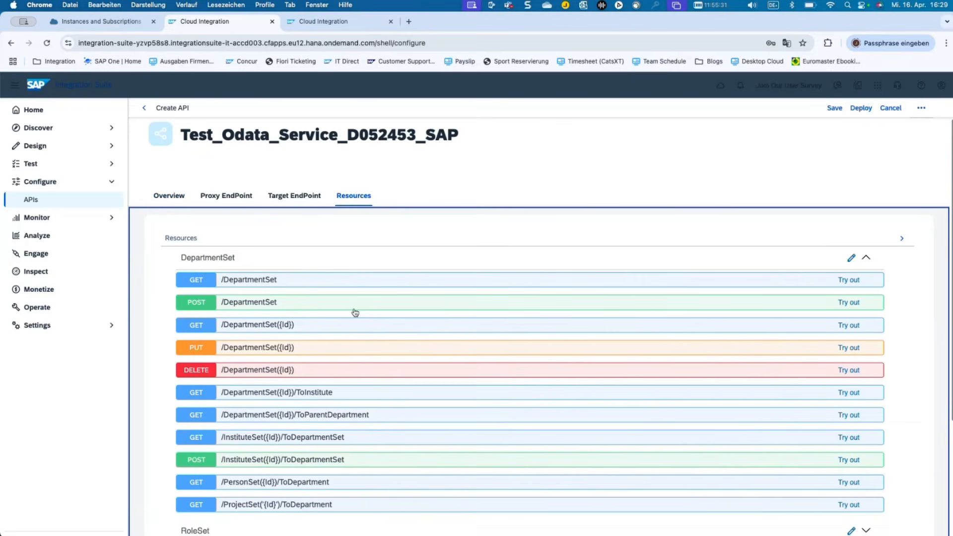
scroll(355, 312, "down", 5)
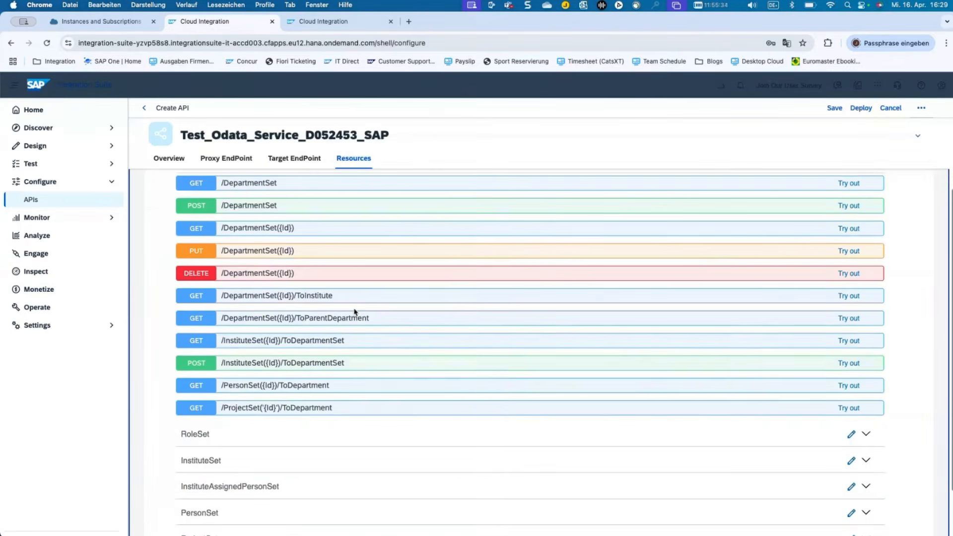
scroll(355, 312, "up", 3)
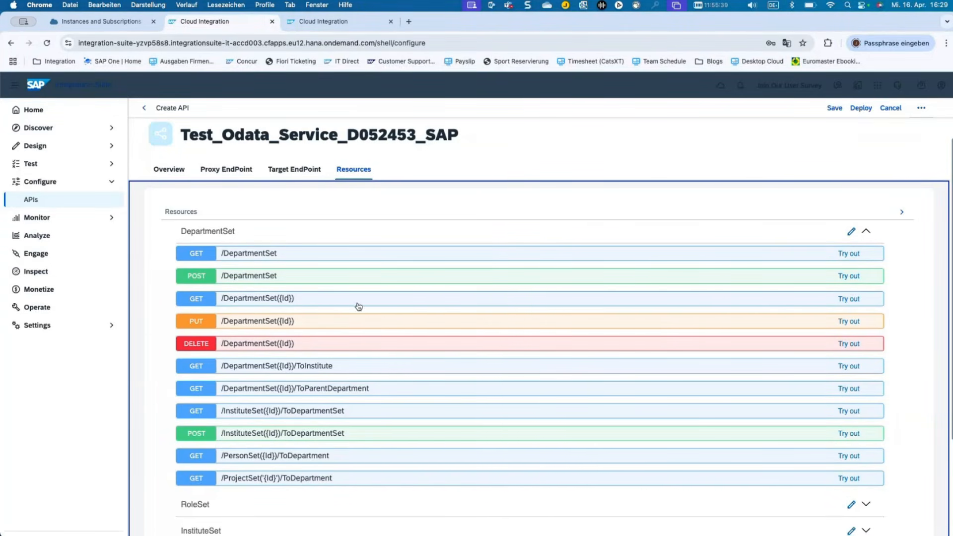
left_click(425, 259)
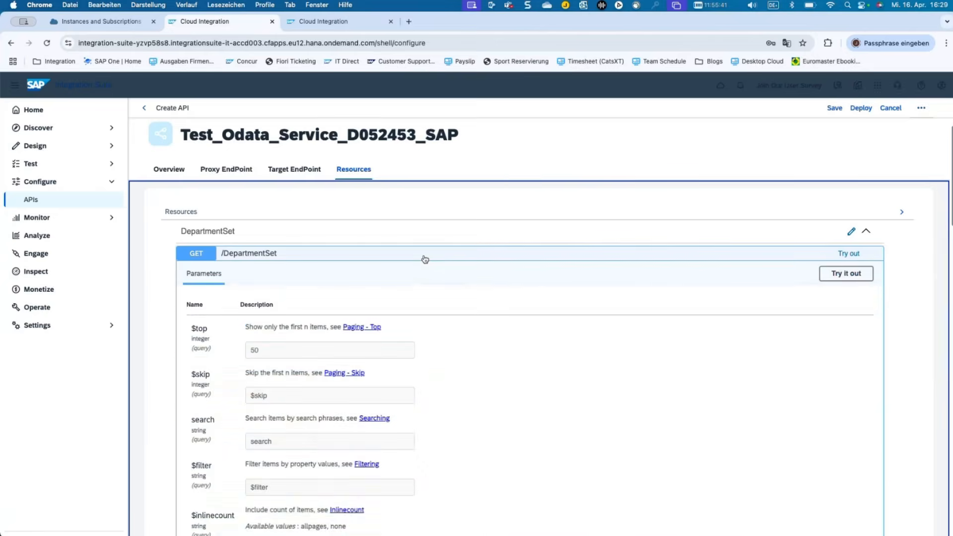
left_click(425, 259)
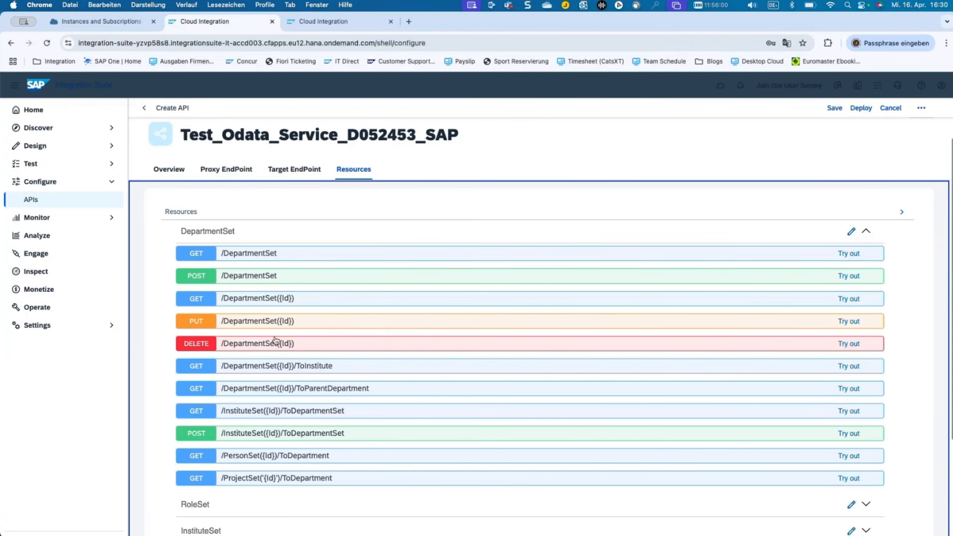
Expand and scroll through the InstituteSet operations, then view the Target EndPoint settings.
scroll(275, 343, "down", 3)
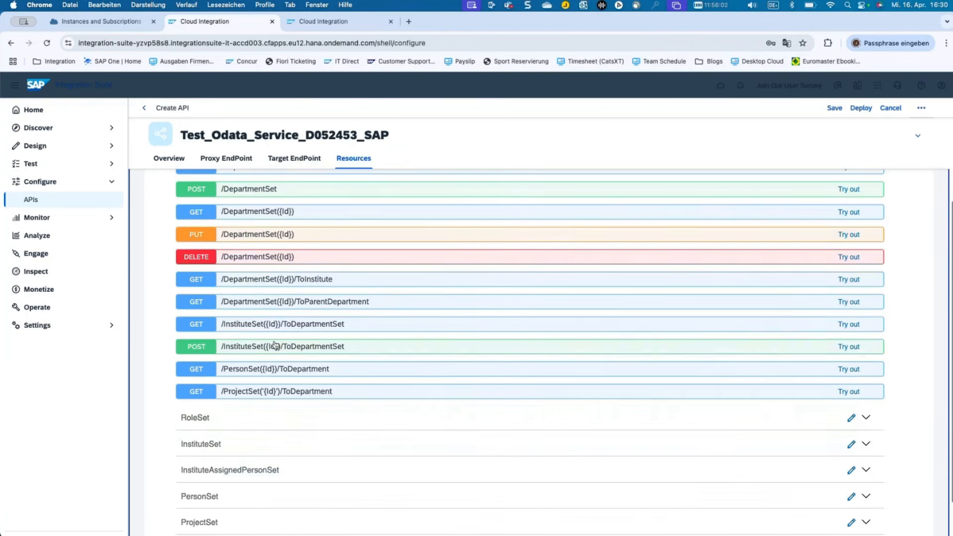
left_click(256, 455)
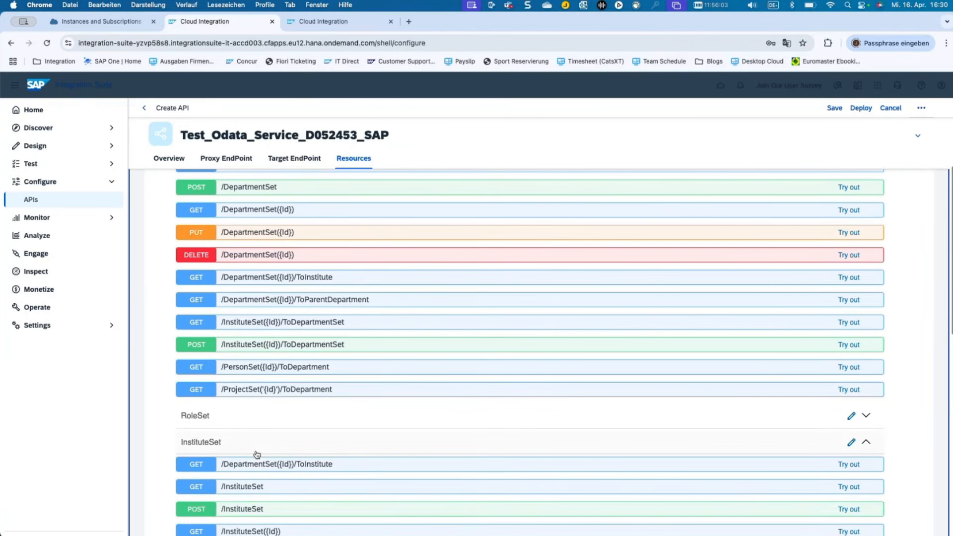
scroll(257, 455, "down", 2)
scroll(256, 454, "down", 3)
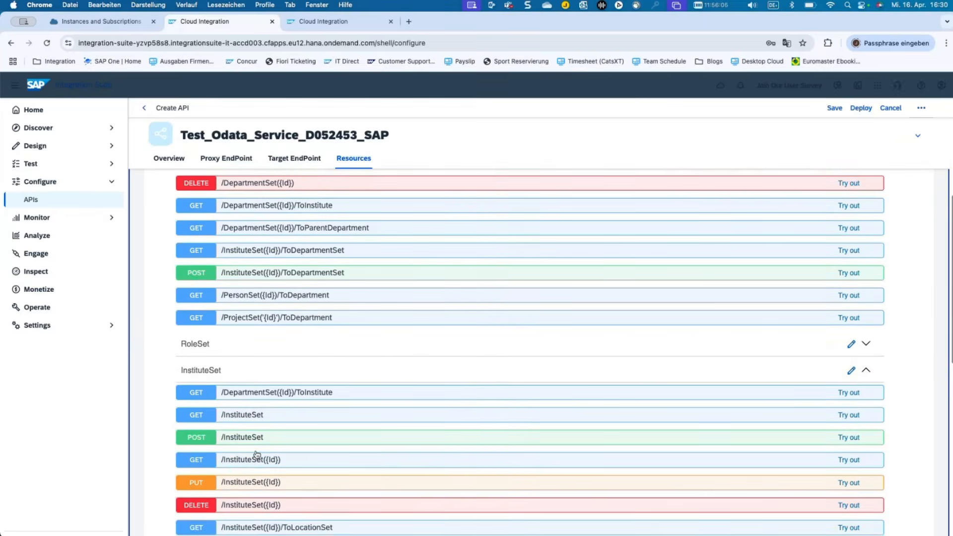
scroll(256, 455, "up", 8)
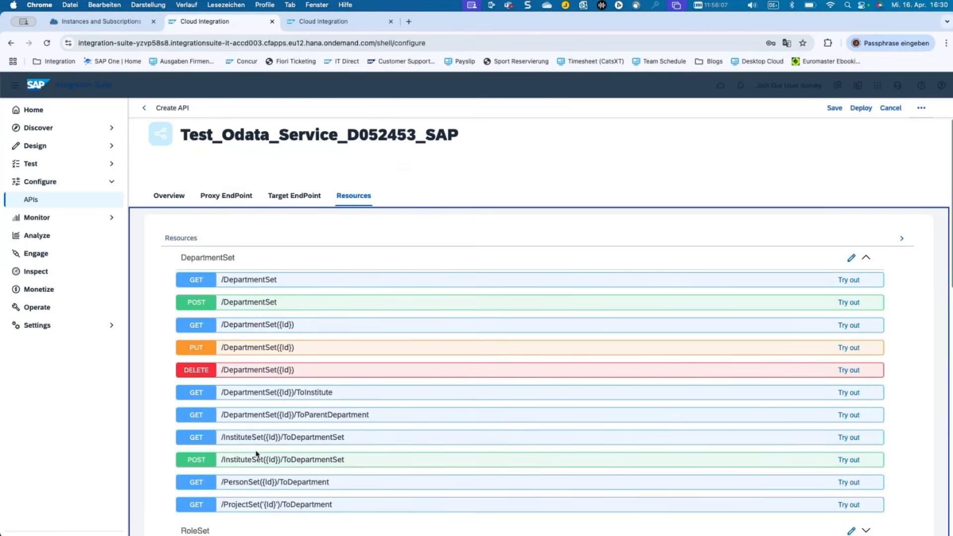
left_click(280, 196)
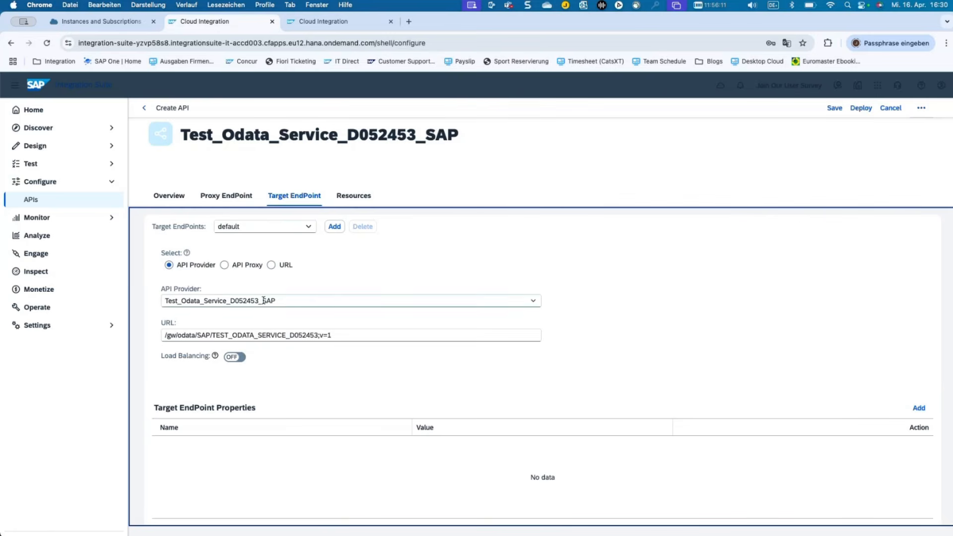
left_click(342, 330)
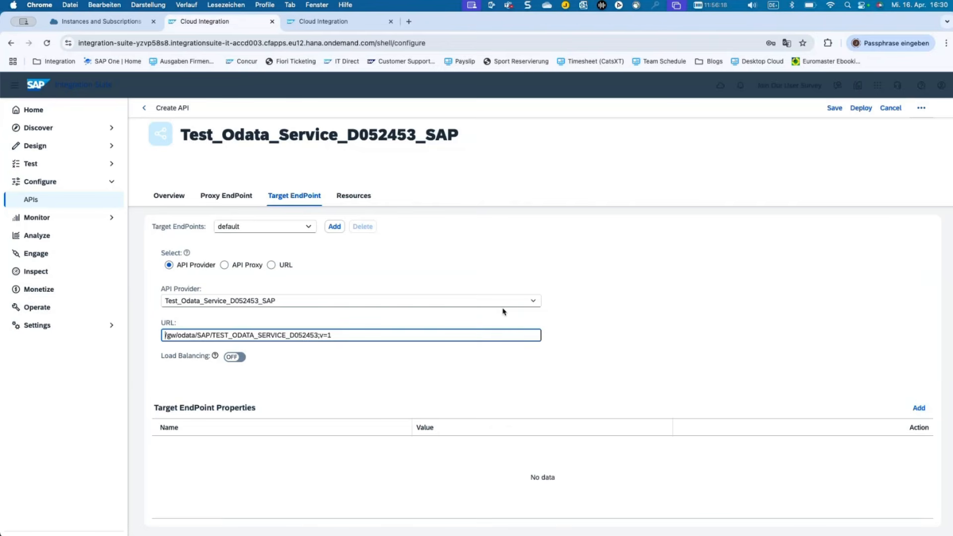
left_click(534, 300)
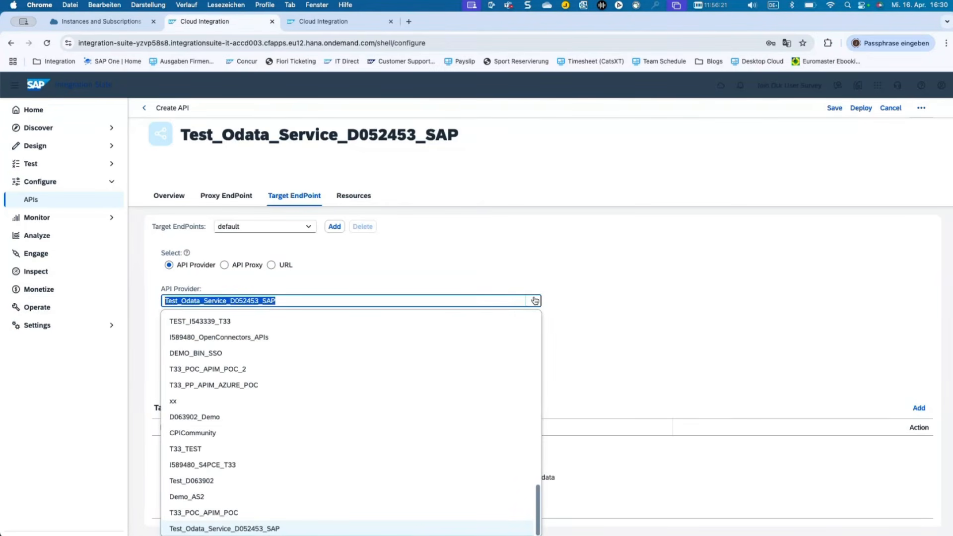
left_click(535, 269)
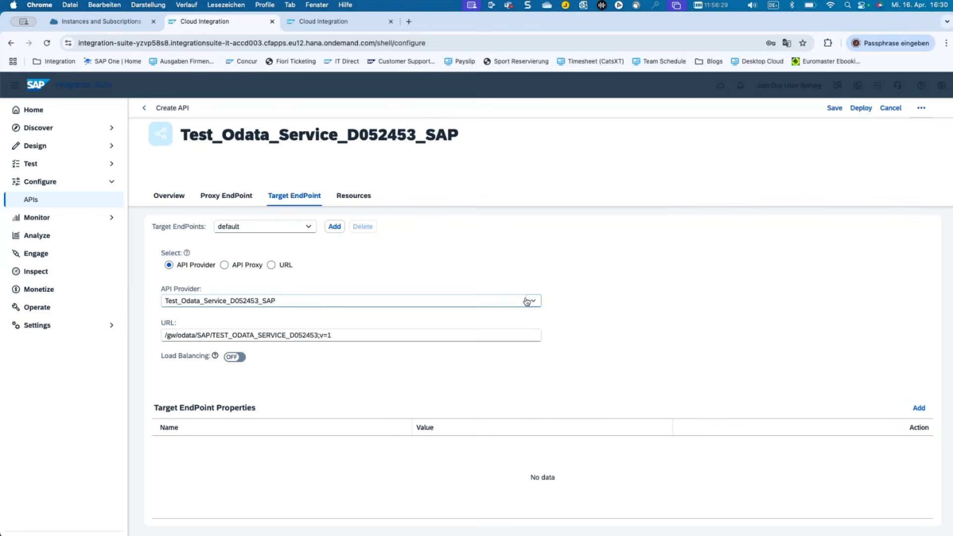
left_click(478, 333)
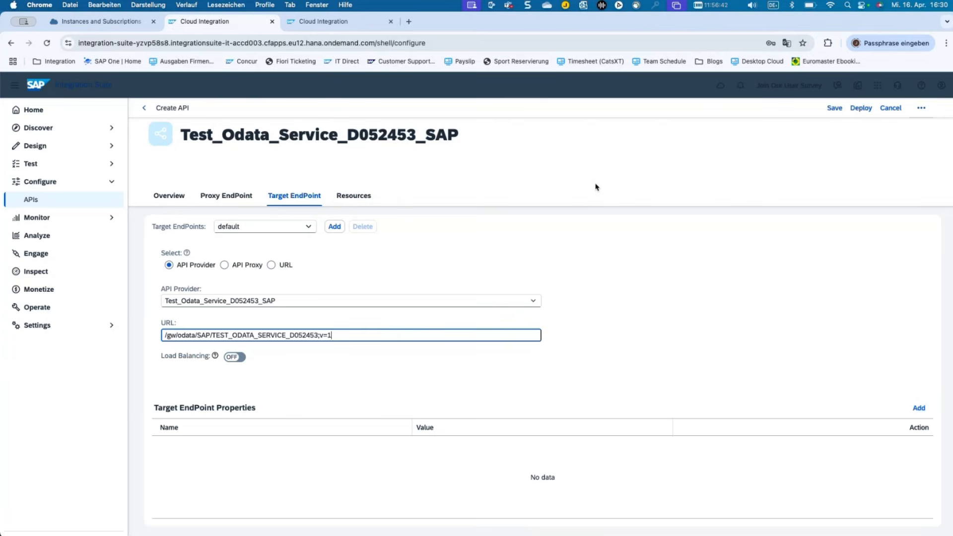
left_click(829, 109)
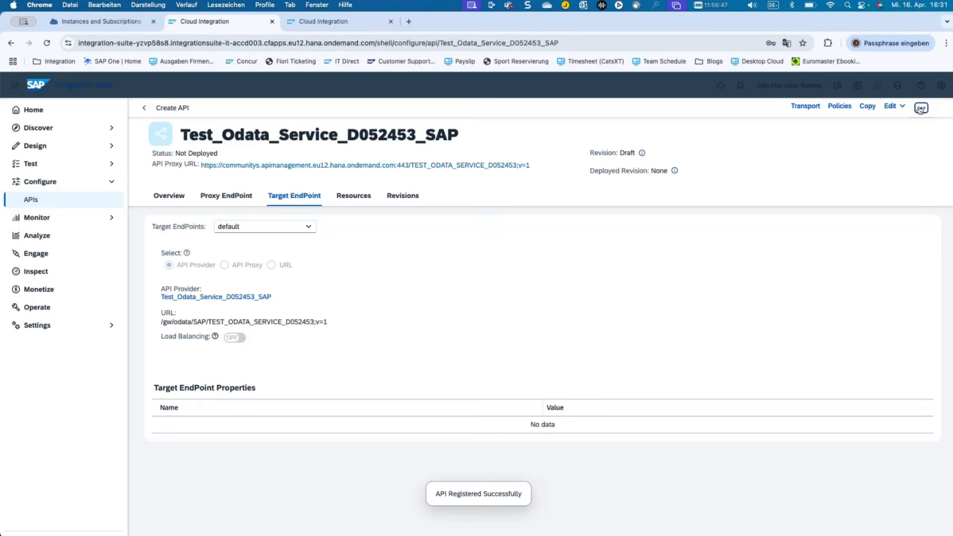
Synchronize the API with its backend, confirm, and acknowledge the no-changes result.
left_click(921, 108)
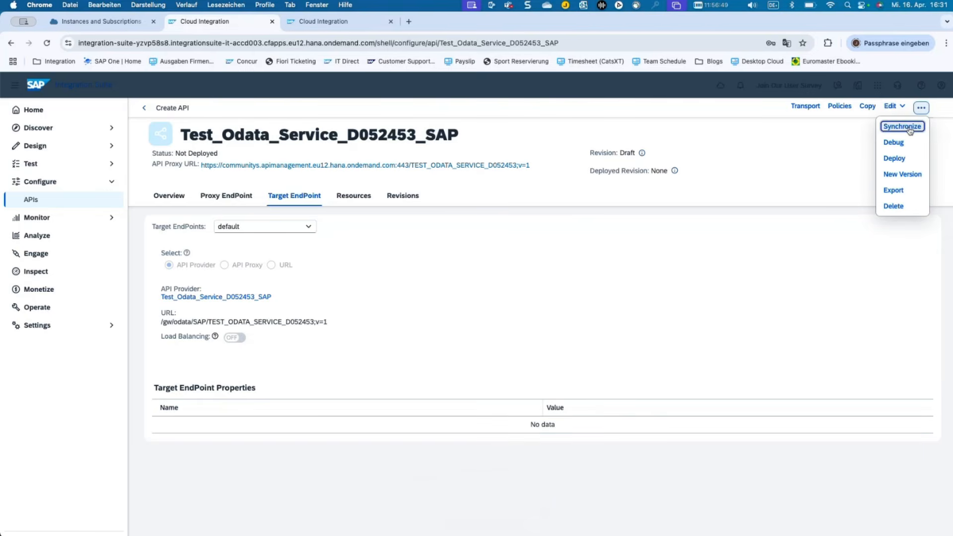
left_click(909, 128)
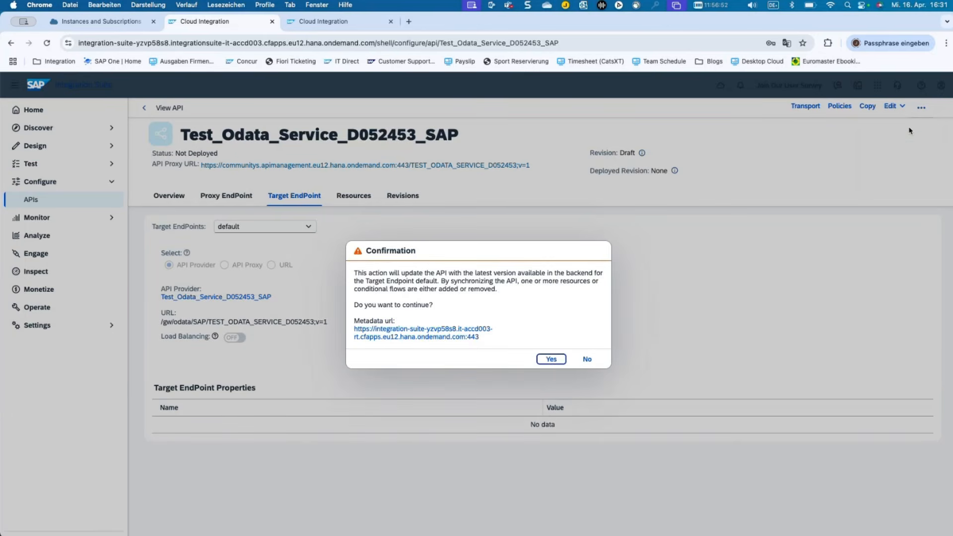
left_click(551, 360)
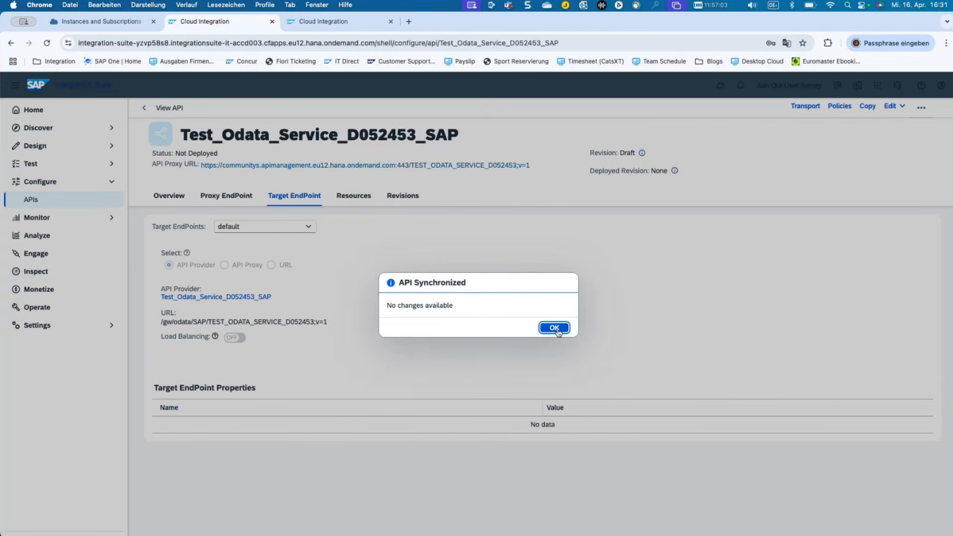
left_click(557, 332)
left_click(553, 328)
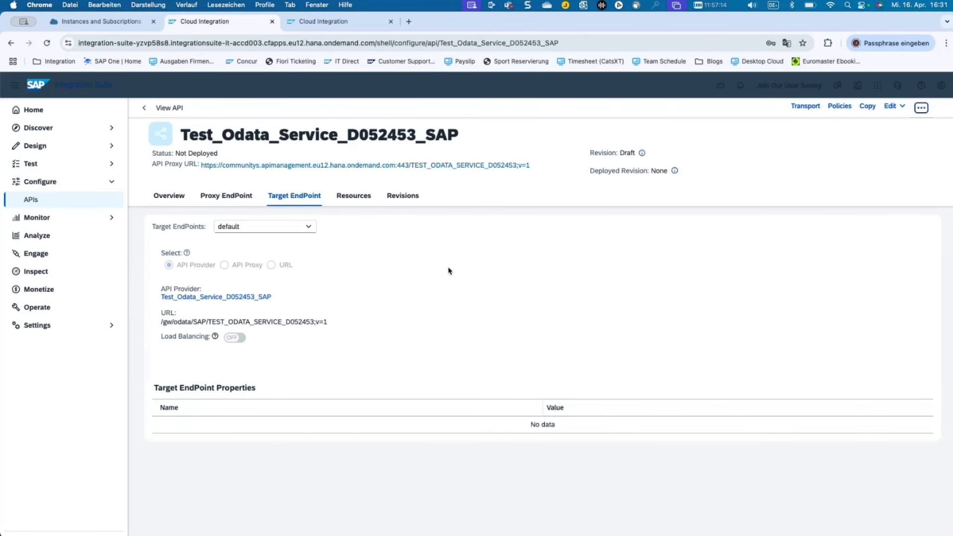
Review the Test_Odata_Service_D052453_SAP resources and its Not Deployed status on the overview.
left_click(354, 198)
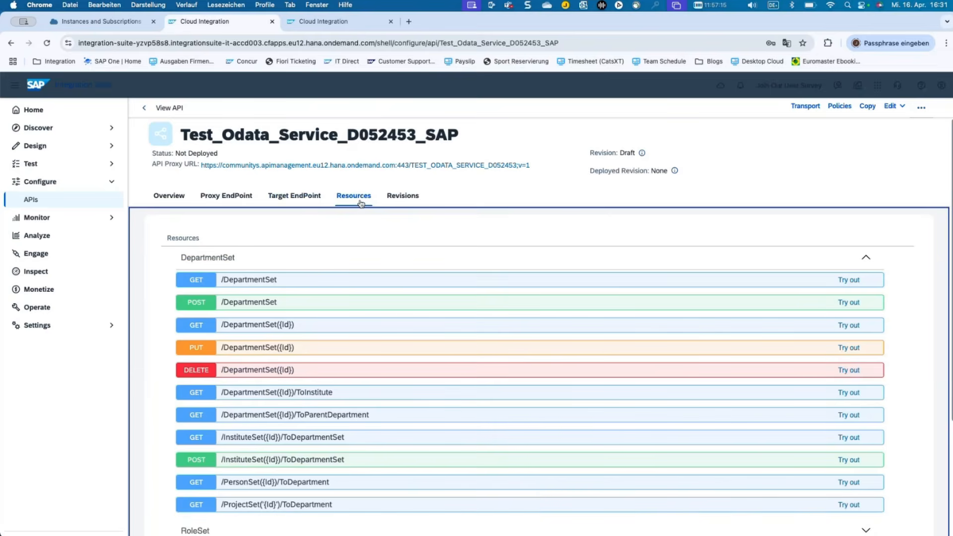
scroll(352, 273, "down", 3)
scroll(351, 272, "up", 3)
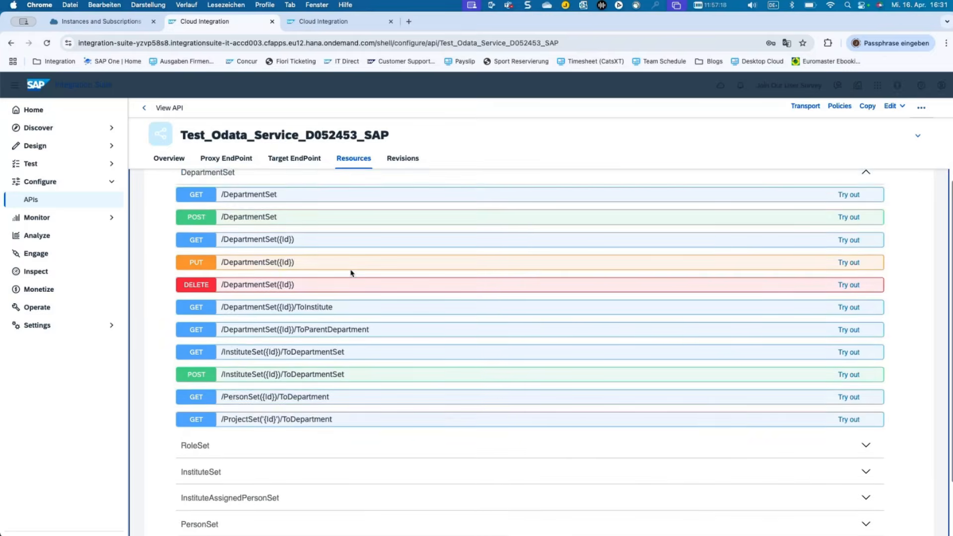
left_click(163, 198)
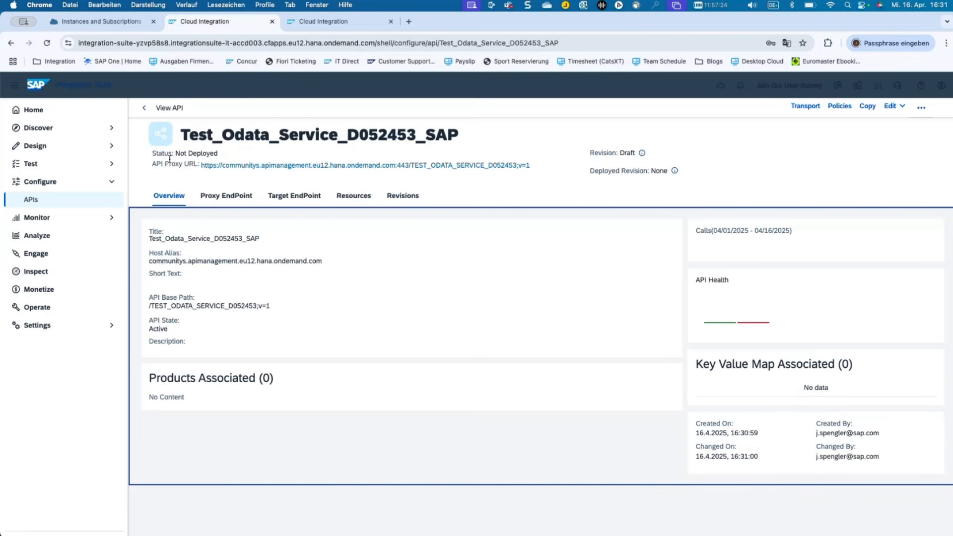
left_click_drag(181, 153, 255, 155)
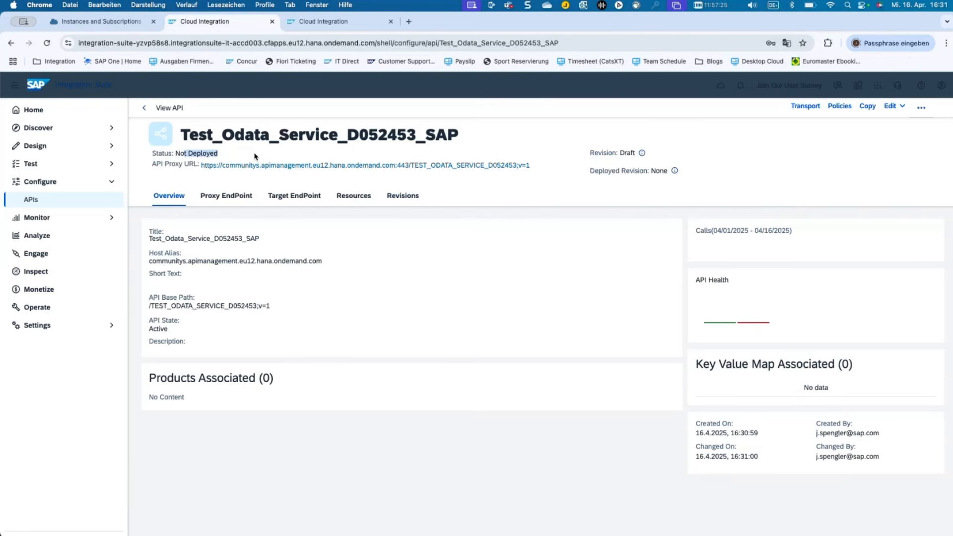
left_click(756, 159)
Deploy the API and open its proxy URL to view the OData service document.
left_click(918, 110)
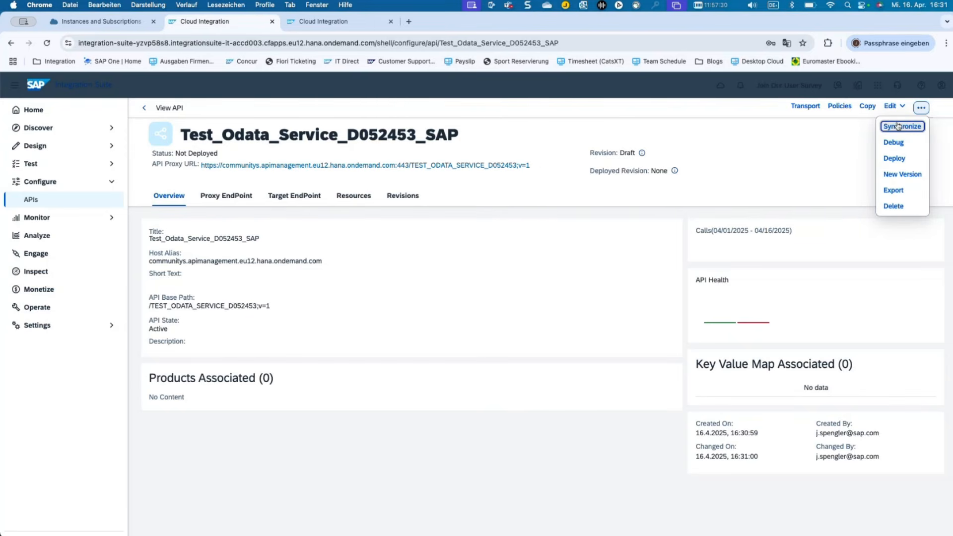
left_click(893, 158)
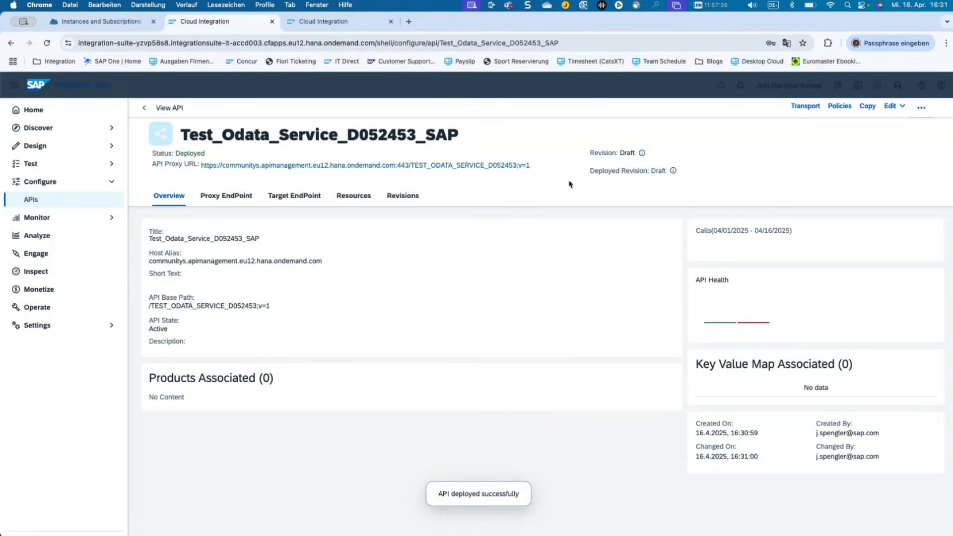
left_click(527, 167)
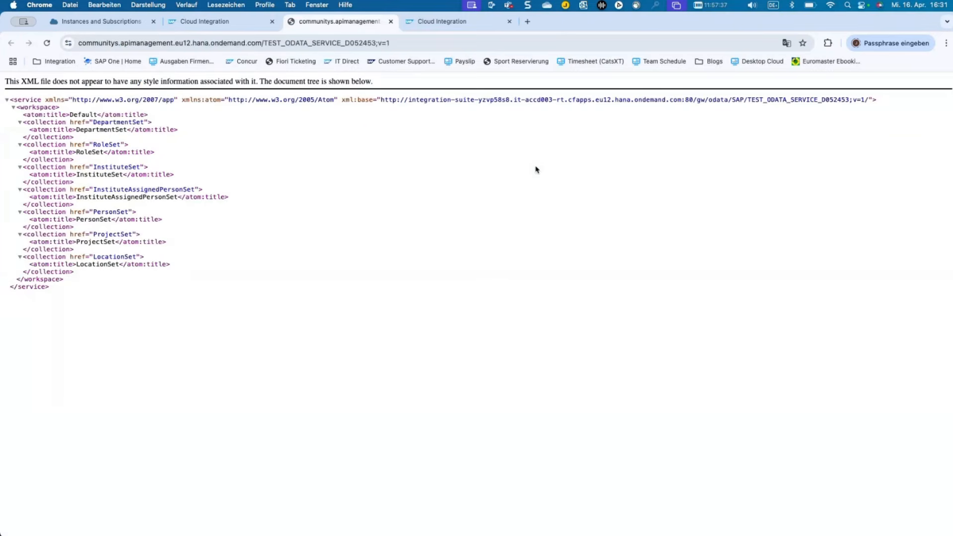
Close the XML service document and open the API proxy URL again.
left_click(392, 22)
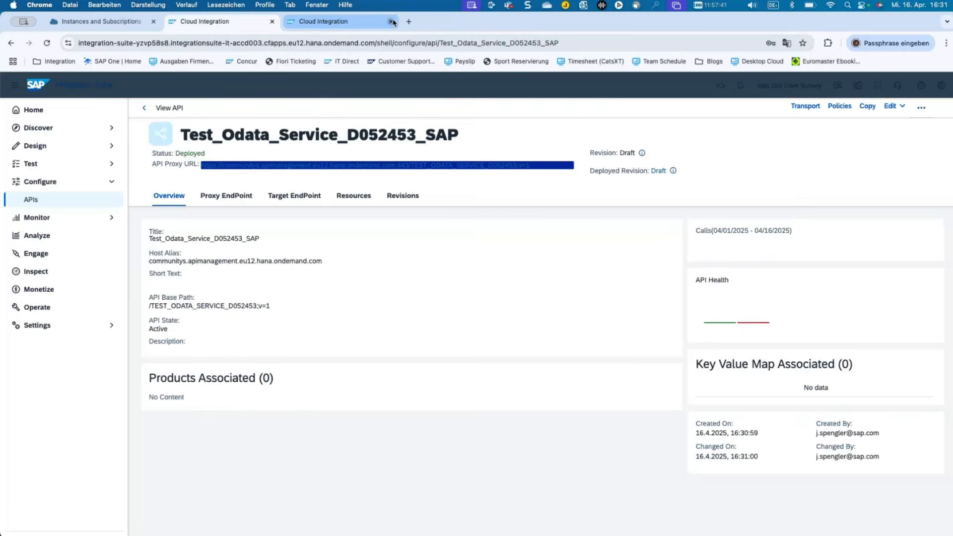
left_click(355, 182)
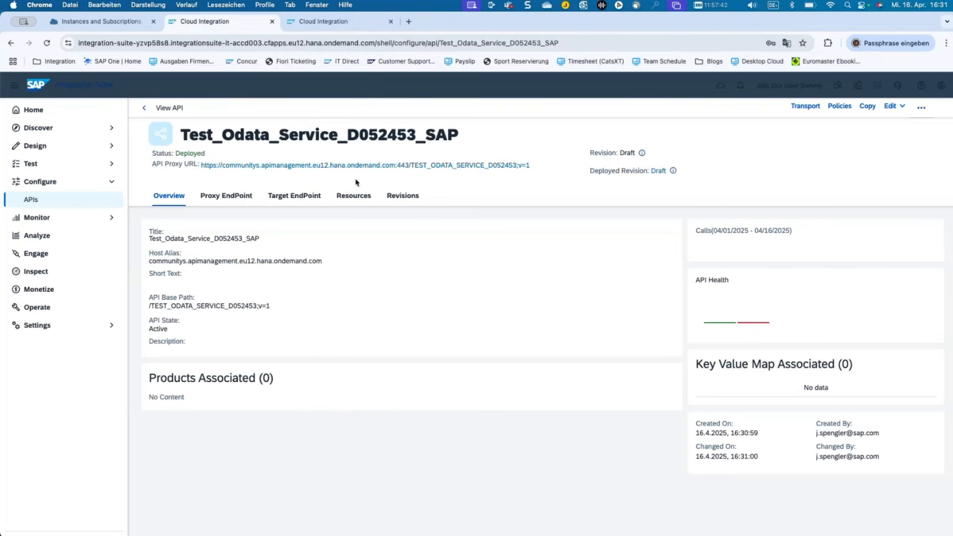
left_click(478, 166)
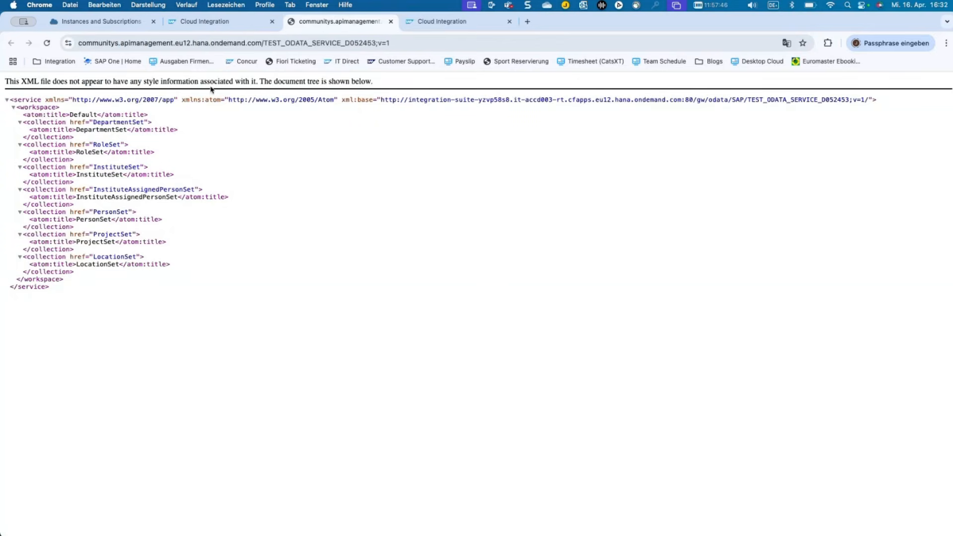
Return to the deployed API in Integration Suite and open its Policy Editor.
left_click(208, 23)
left_click(458, 182)
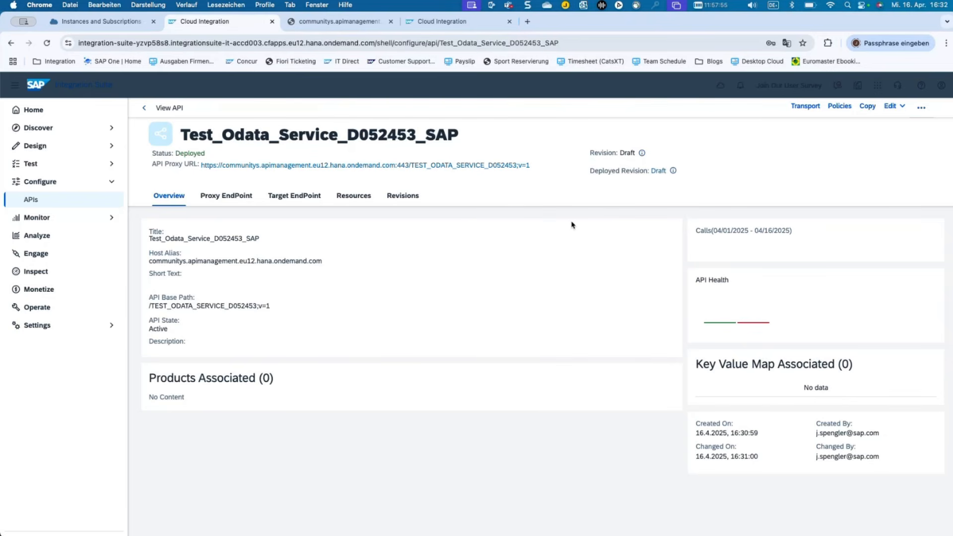
left_click(839, 107)
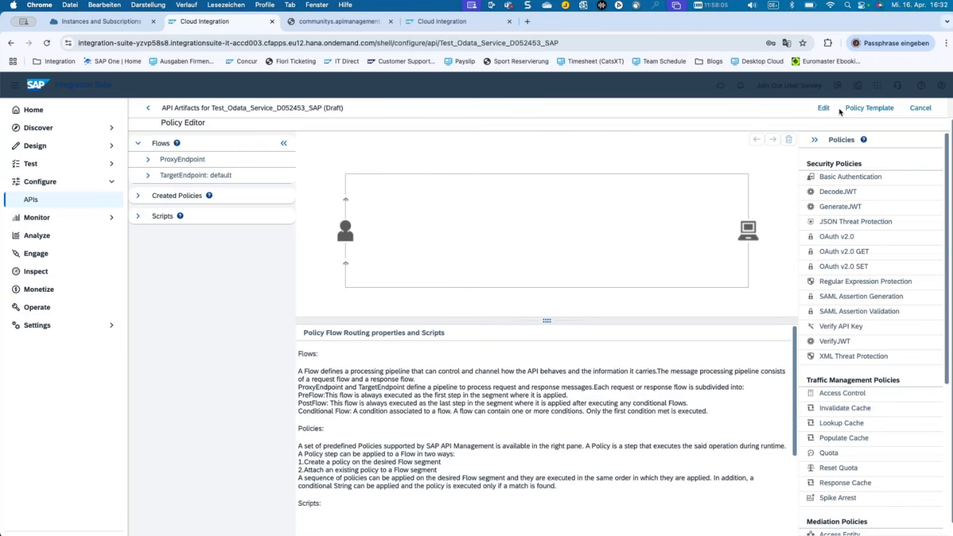
Select the ProxyEndpoint PreFlow, look through the Policies palette, and enter edit mode.
left_click(148, 159)
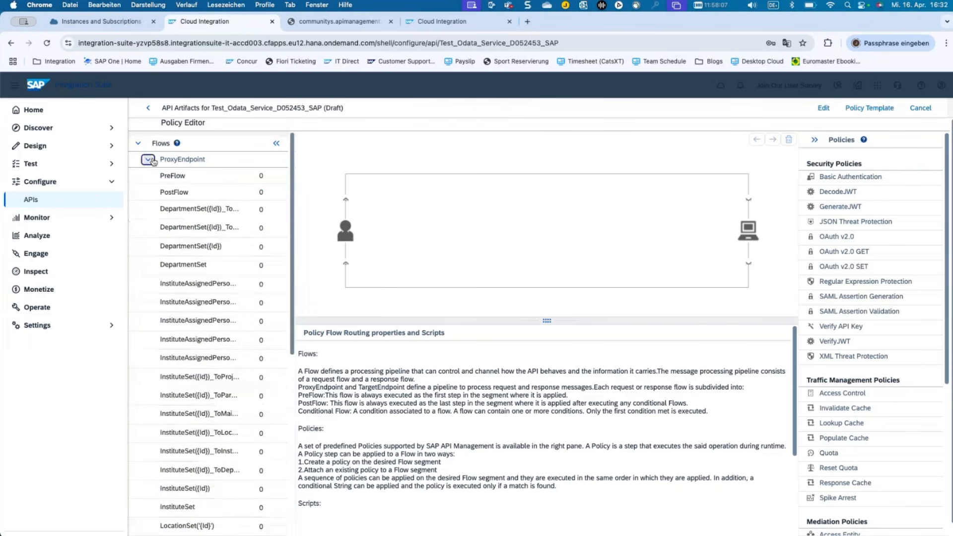
left_click(178, 175)
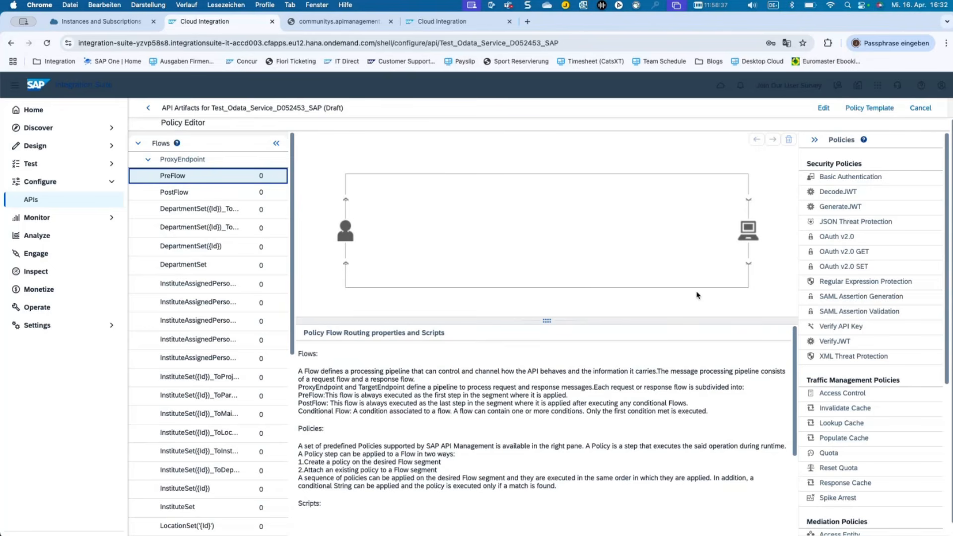
scroll(843, 330, "down", 5)
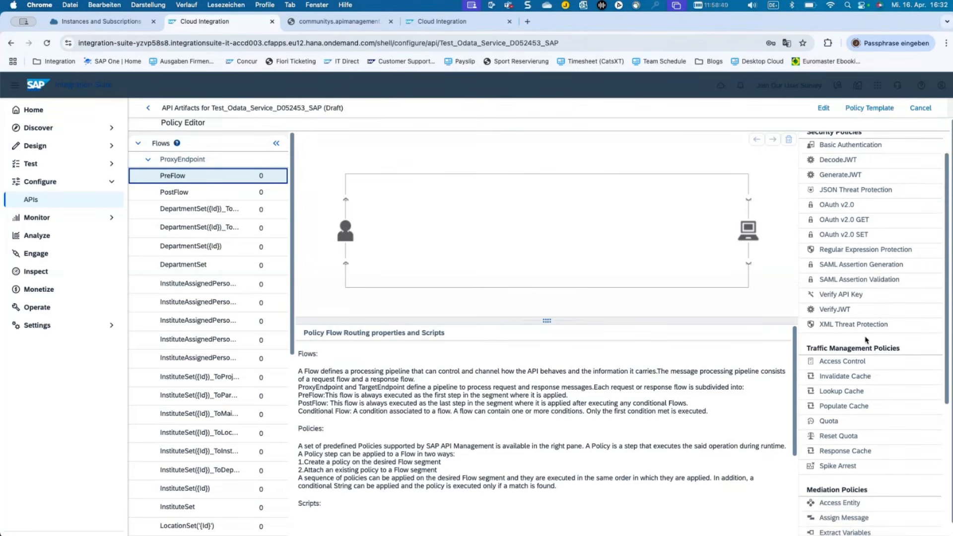
scroll(863, 337, "up", 3)
scroll(865, 339, "up", 1)
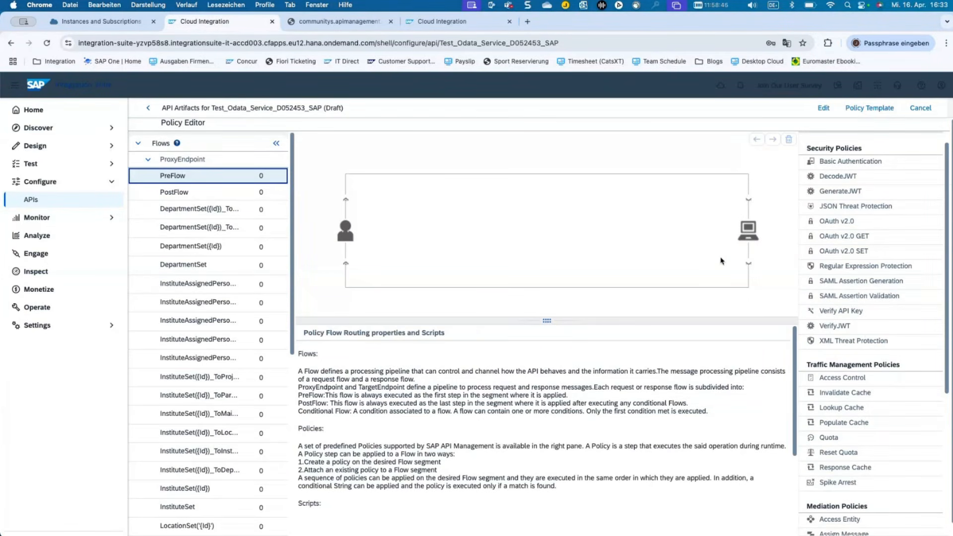
left_click(822, 109)
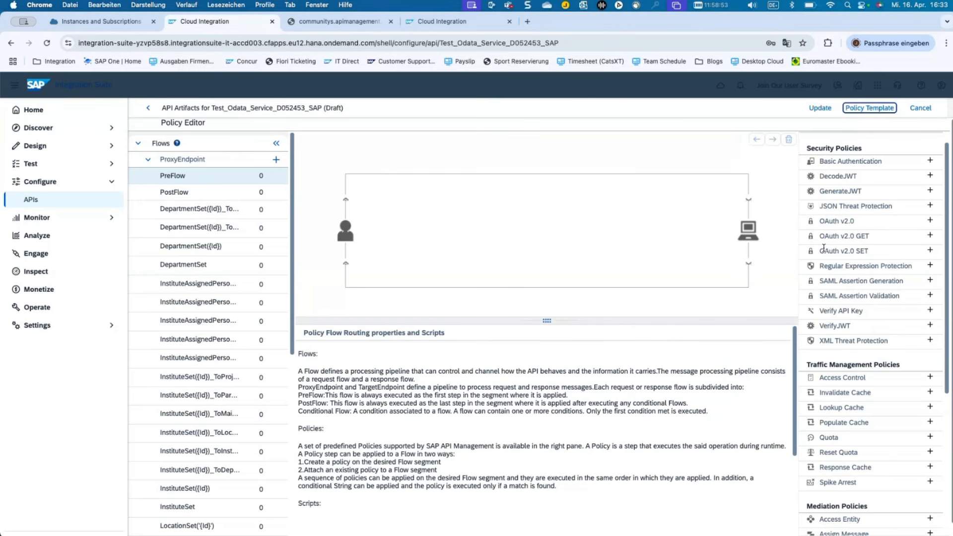
Add a Verify API Key policy named VerifyAPIKey and inspect its variable_containing_api_key reference.
left_click(929, 311)
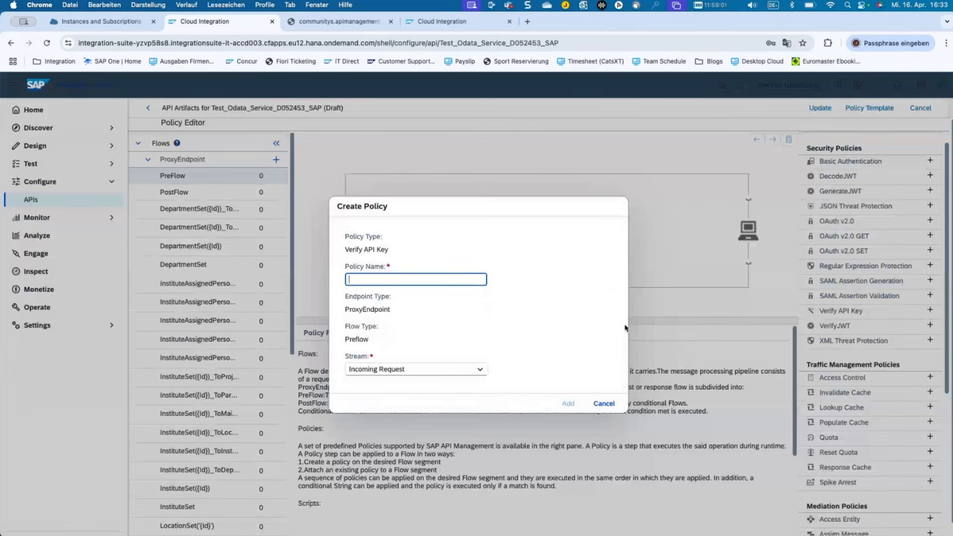
type("VerifyAPIKey")
left_click(568, 404)
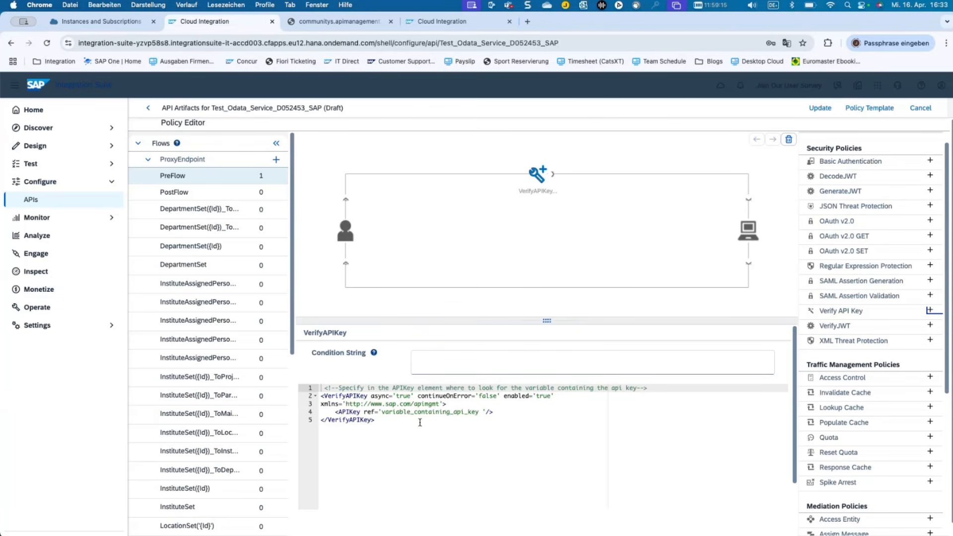
left_click(382, 412)
left_click_drag(381, 411, 465, 412)
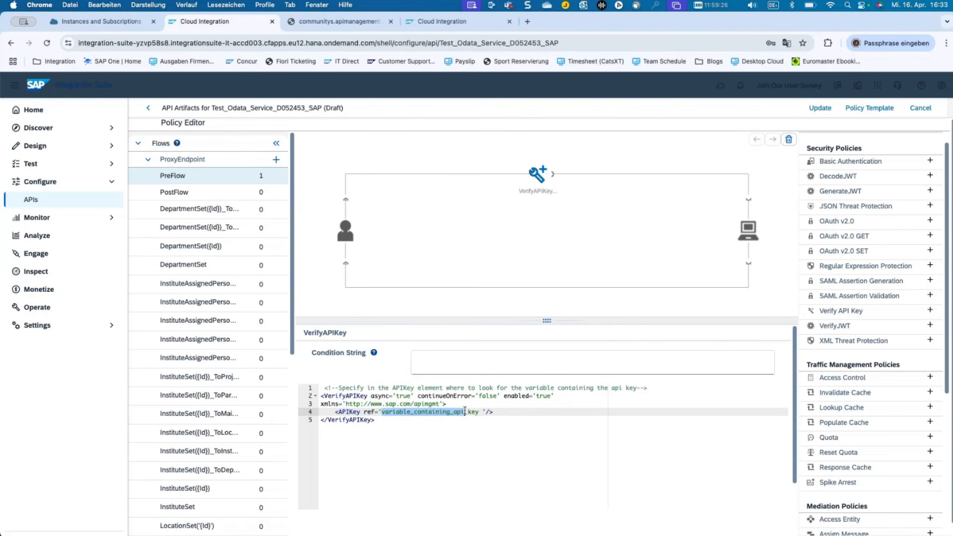
left_click(476, 441)
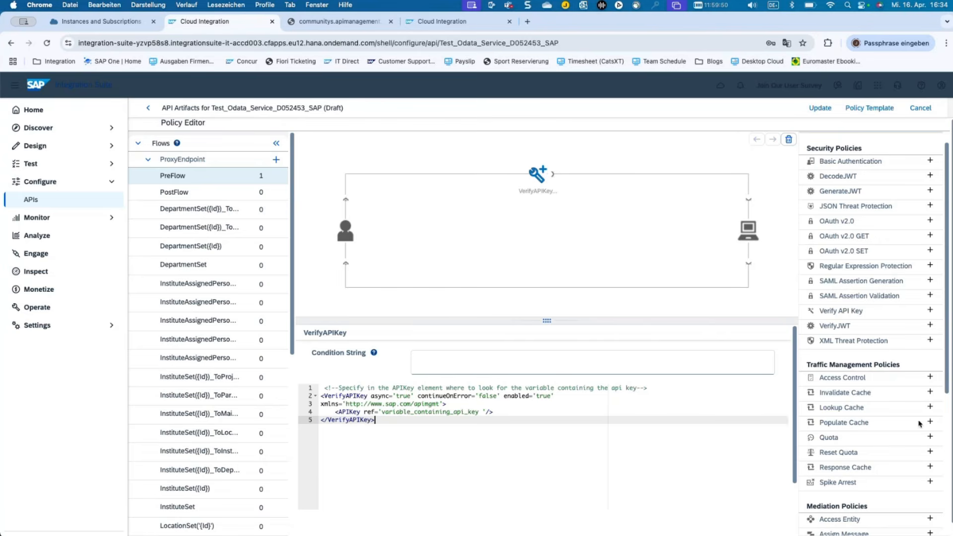
Add a policy named Quota and check its Allow count 2, Interval 1, TimeUnit minute.
left_click(930, 438)
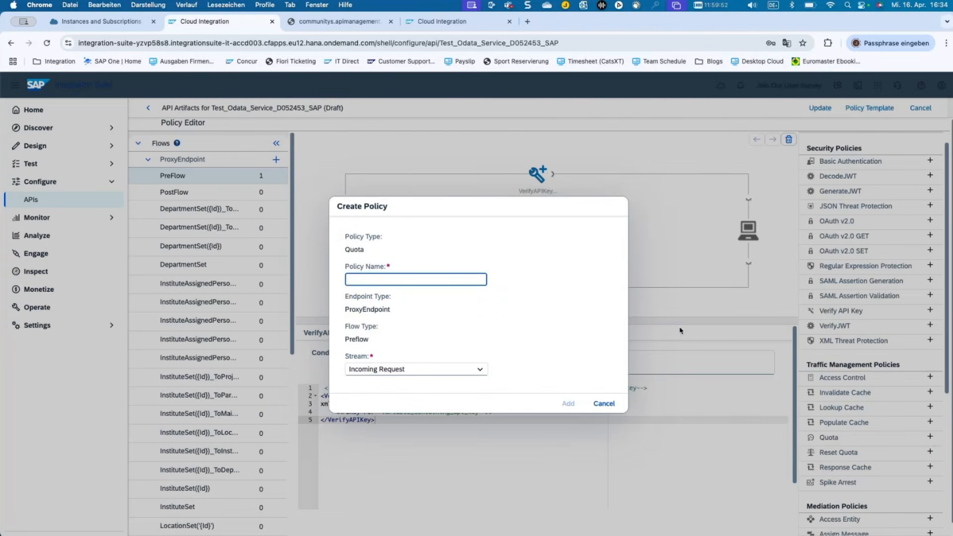
type("Quota")
left_click(566, 403)
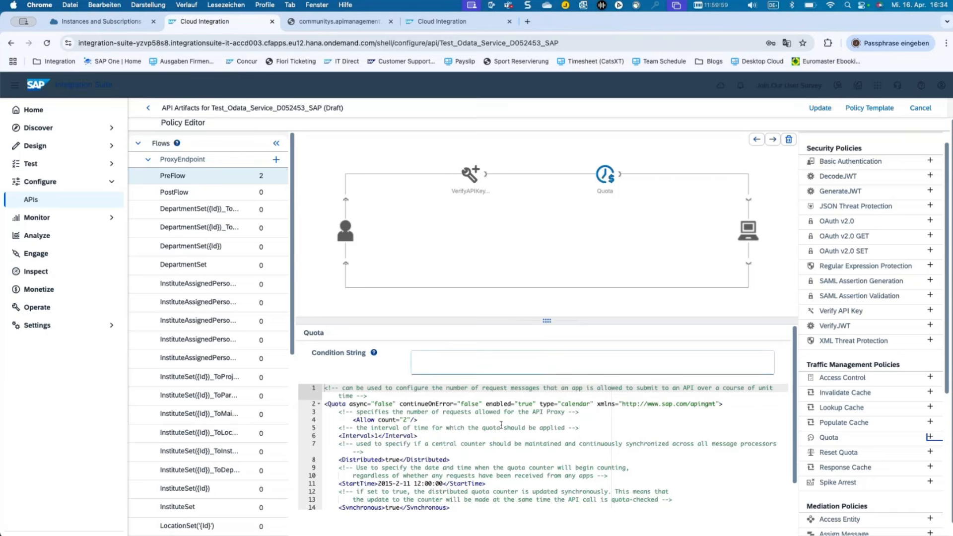
left_click(406, 419)
double_click(403, 420)
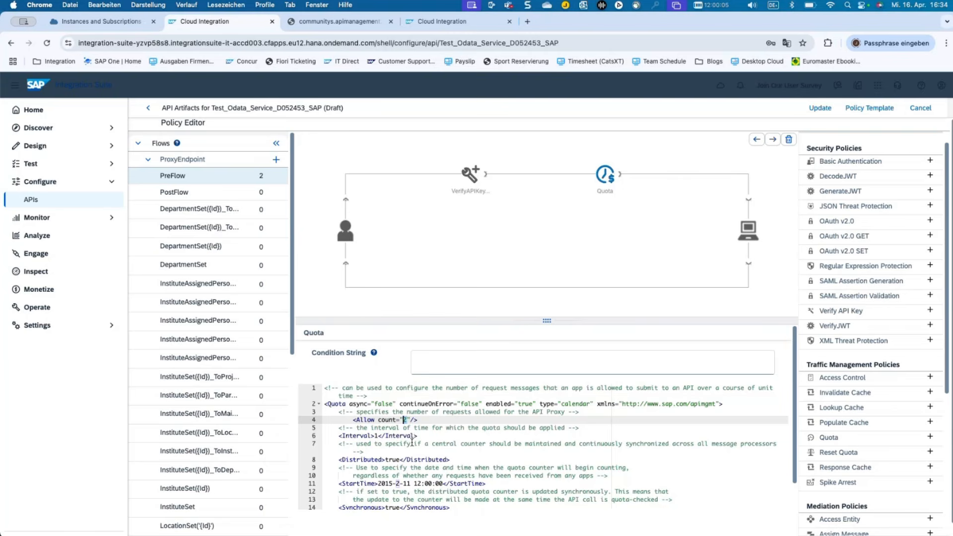
scroll(412, 438, "down", 1)
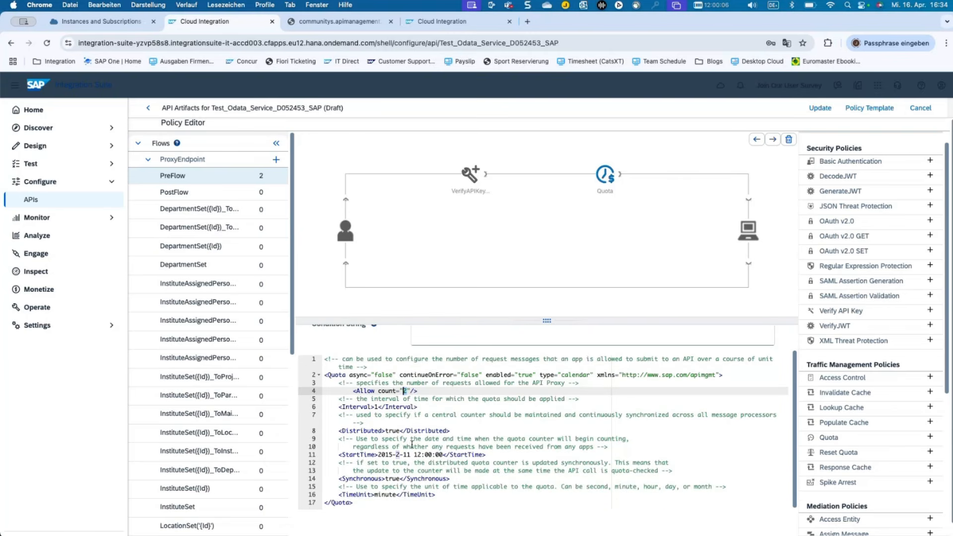
left_click(393, 494)
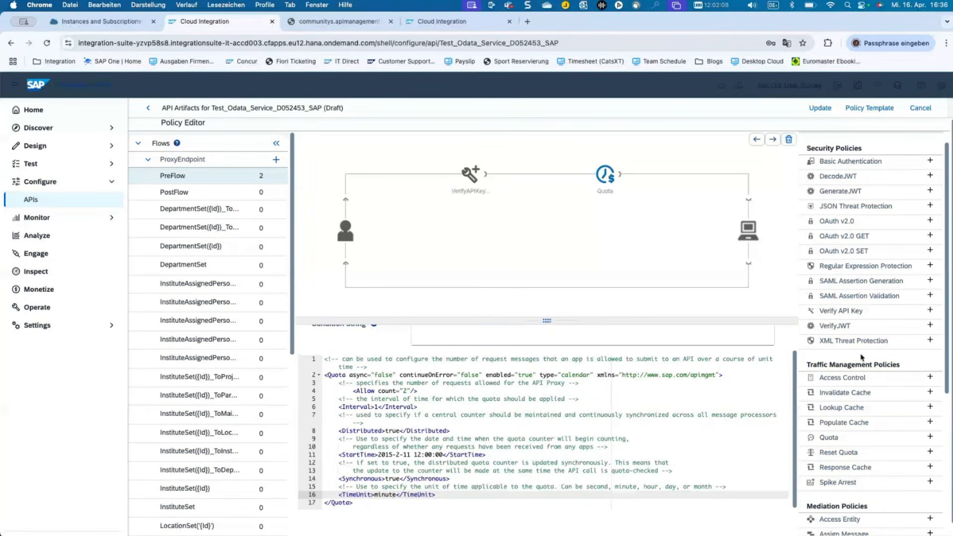
Browse the Mediation Policies down to XML to JSON, then leave the policy editor.
scroll(861, 357, "down", 3)
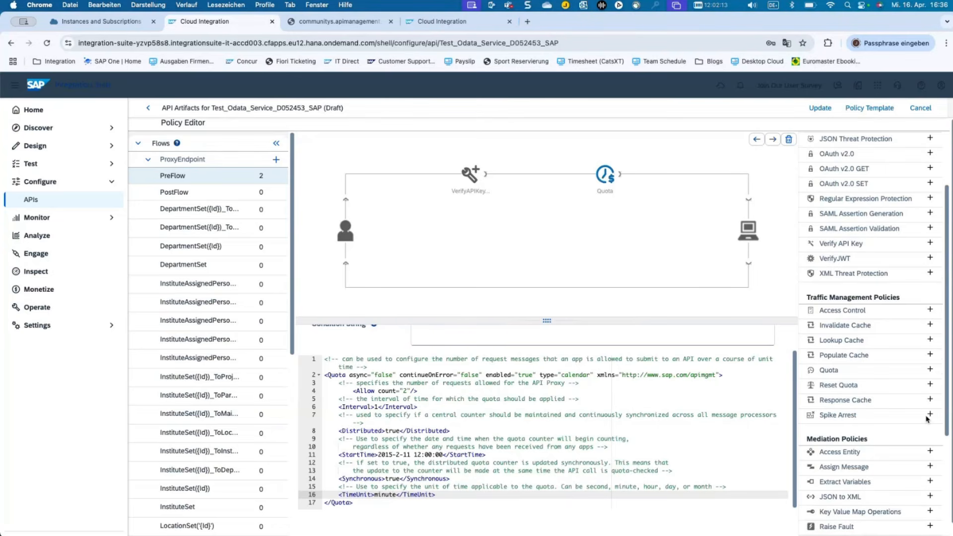
scroll(919, 435, "down", 3)
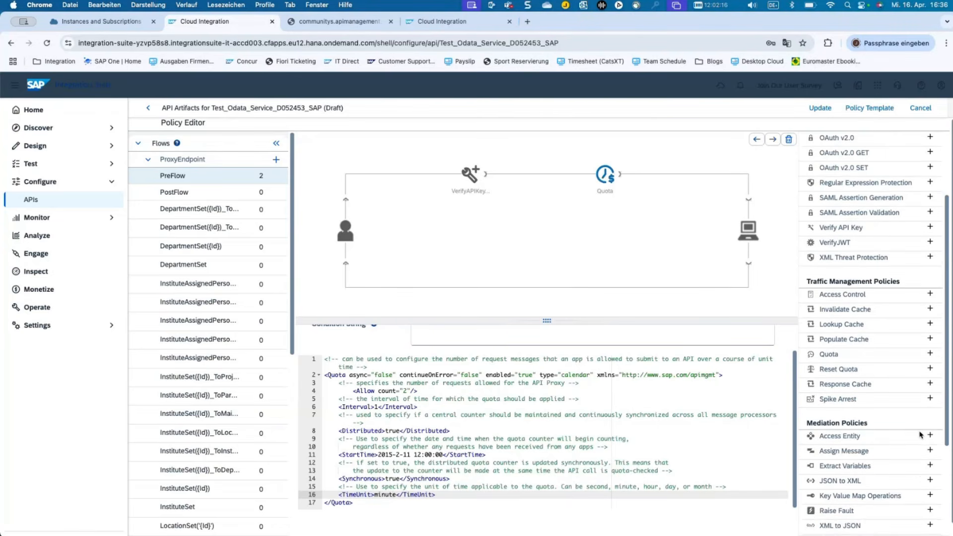
scroll(920, 435, "down", 1)
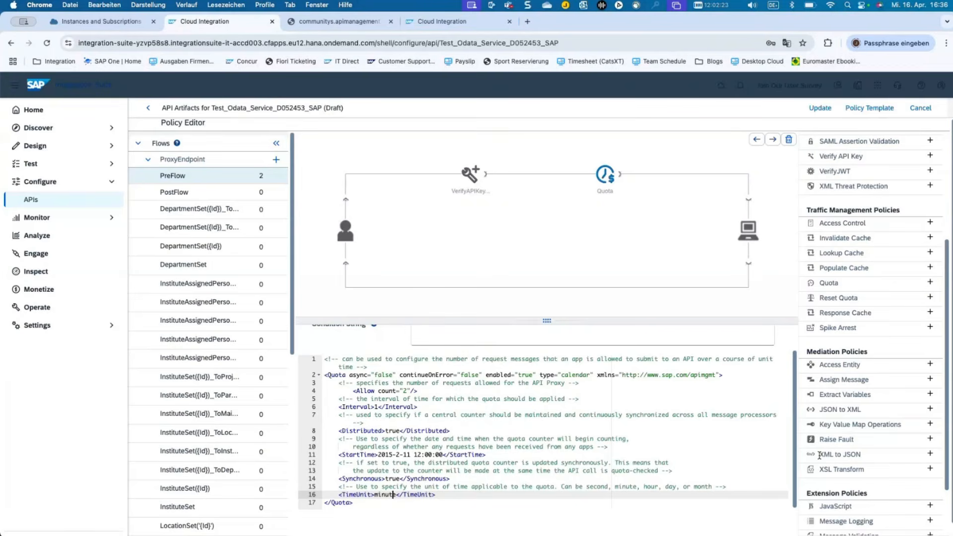
left_click_drag(819, 455, 860, 453)
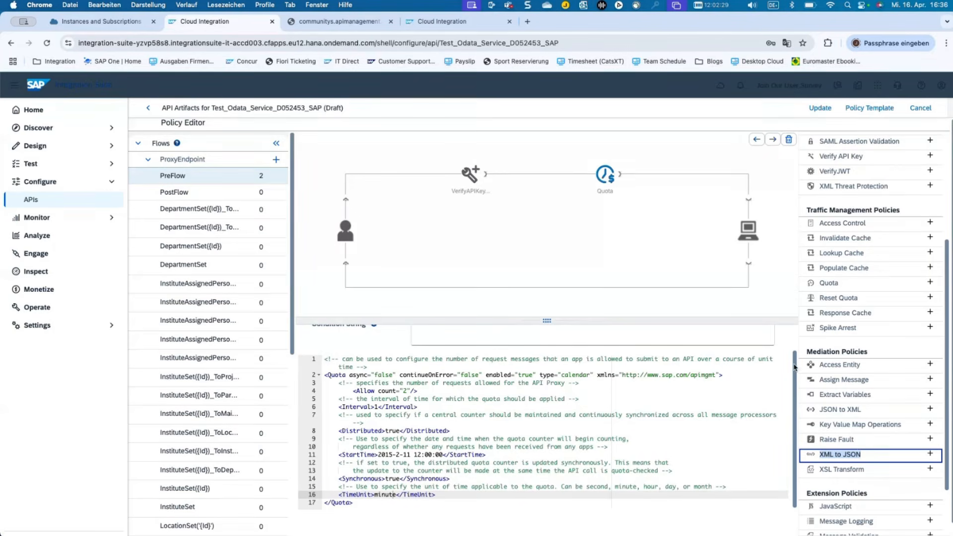
scroll(886, 384, "up", 1)
scroll(886, 384, "up", 3)
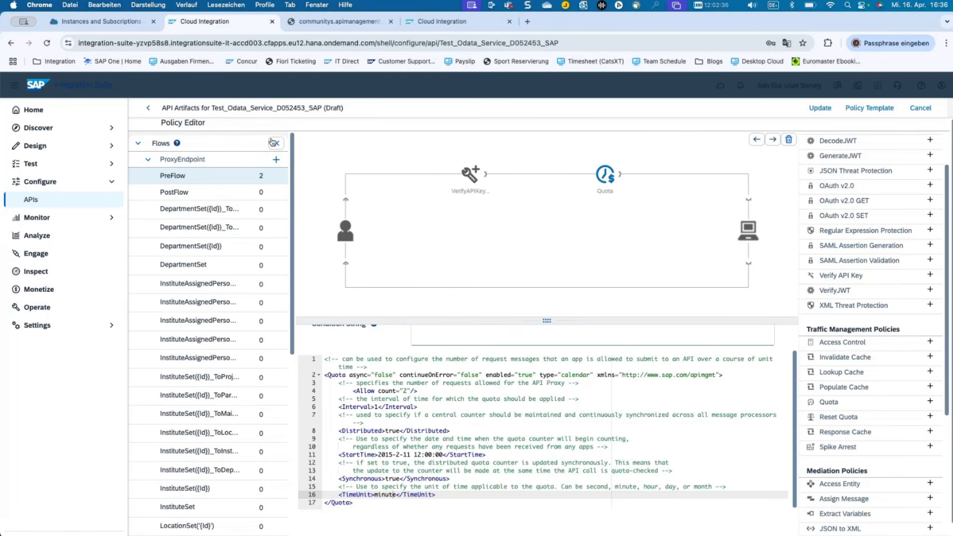
left_click(149, 109)
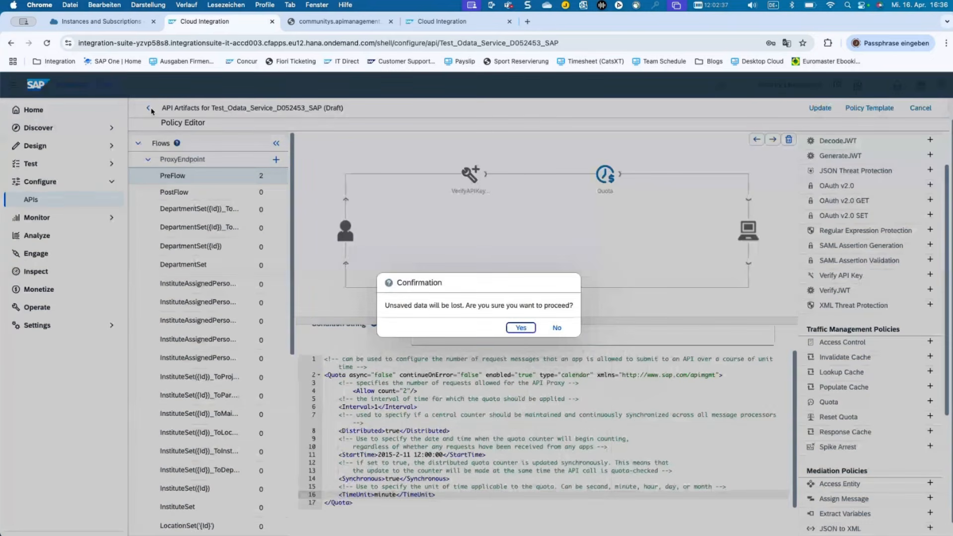
Discard the unsaved policy changes and go to the Engage page listing 12 products.
left_click(520, 328)
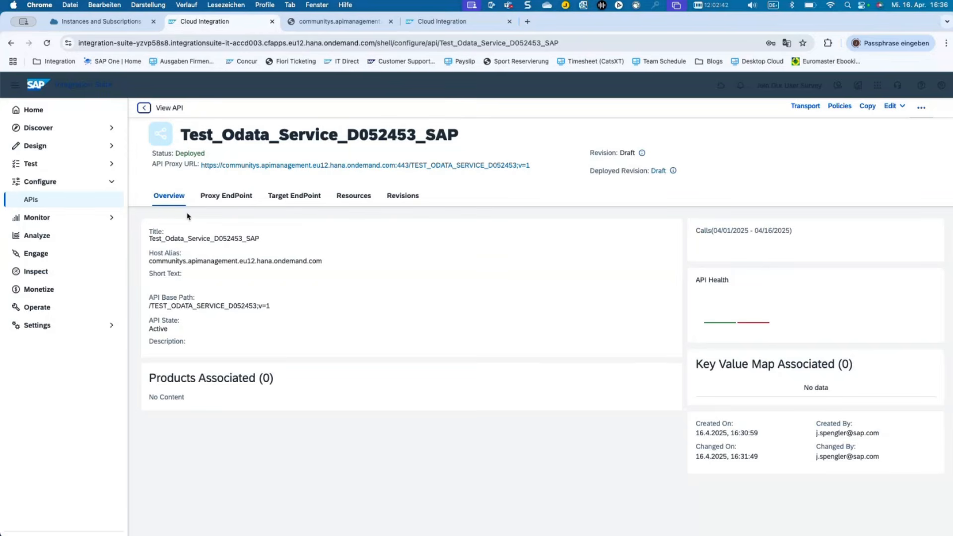
left_click(96, 253)
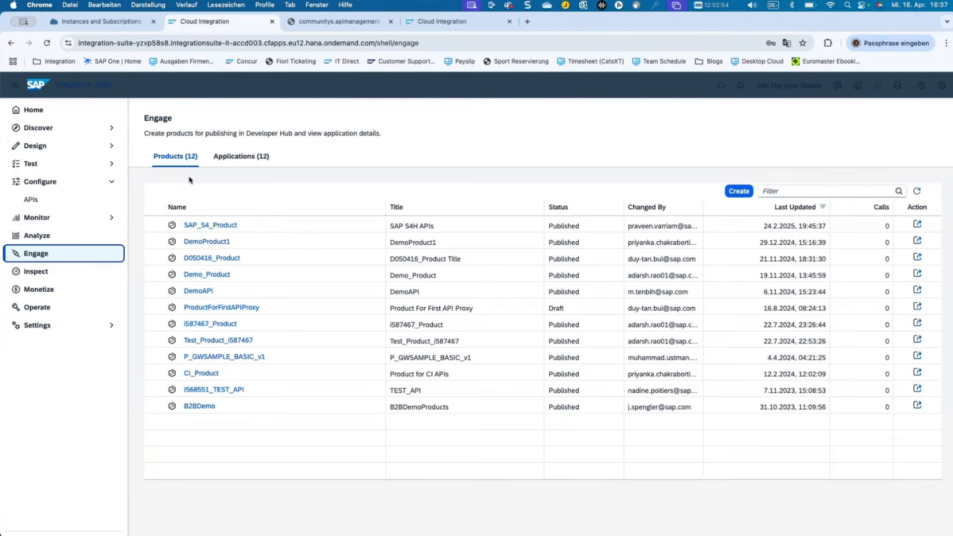
Open SAP_S4_Product, view its two APIs, then check its Permission settings.
left_click(223, 227)
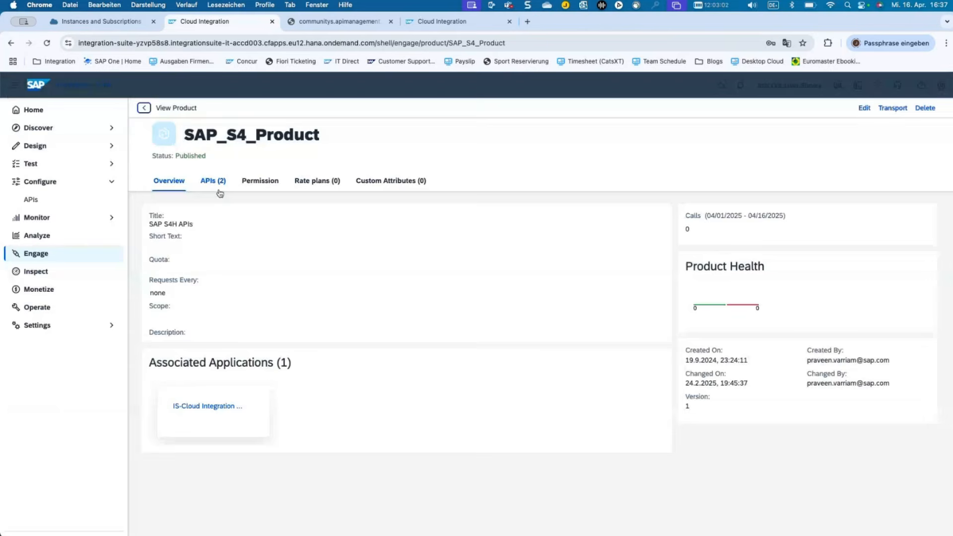
left_click(218, 184)
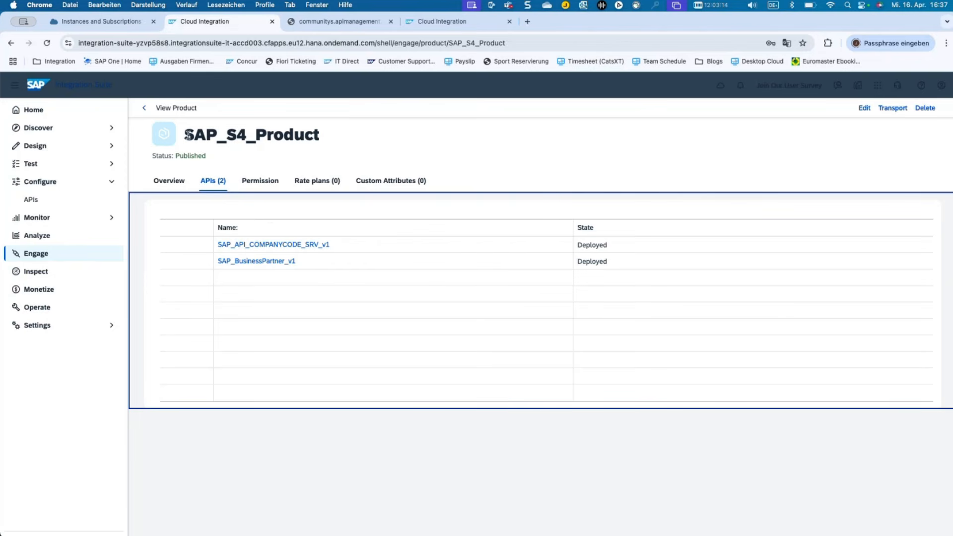
left_click_drag(185, 134, 320, 132)
left_click(260, 180)
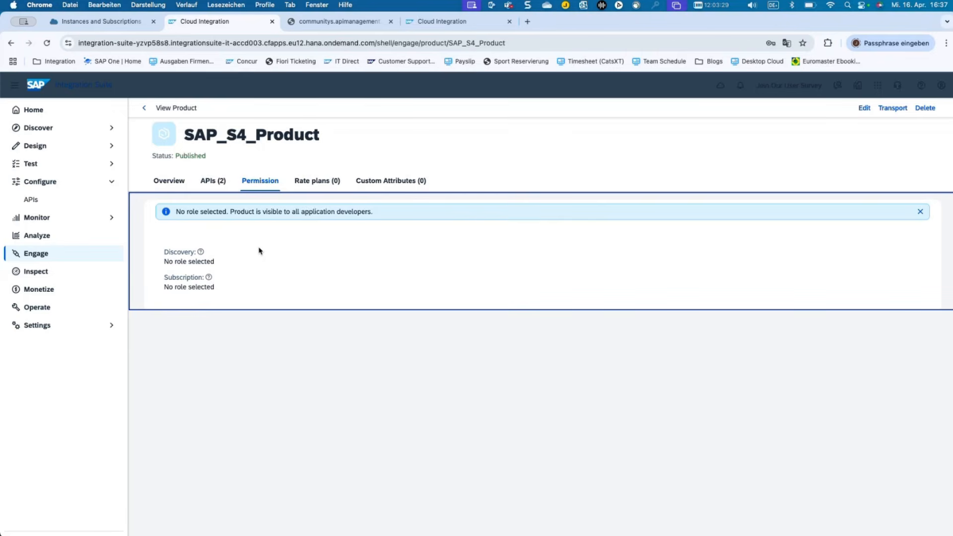
Edit SAP_S4_Product permissions, assigning InternalDeveloper_Read as both Discovery and Subscription role.
left_click(200, 252)
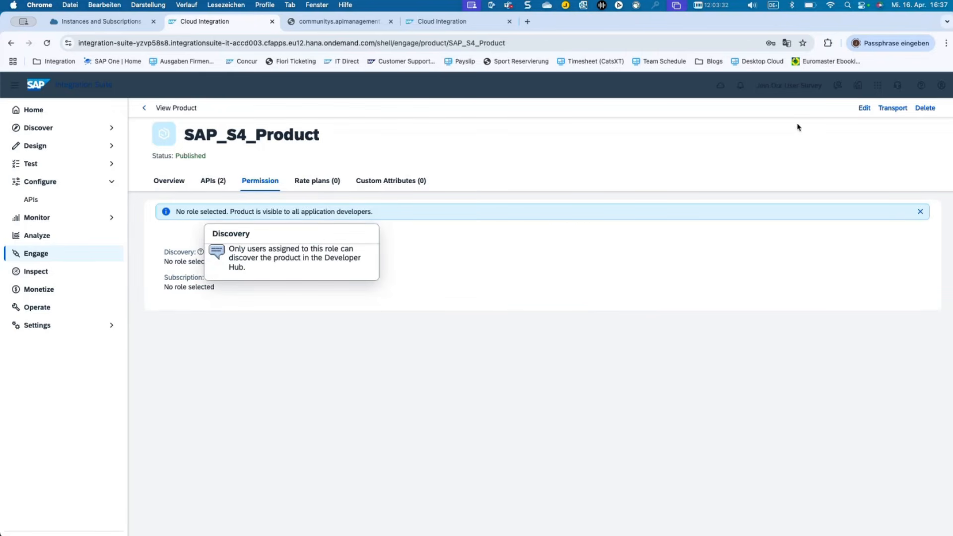
left_click(864, 108)
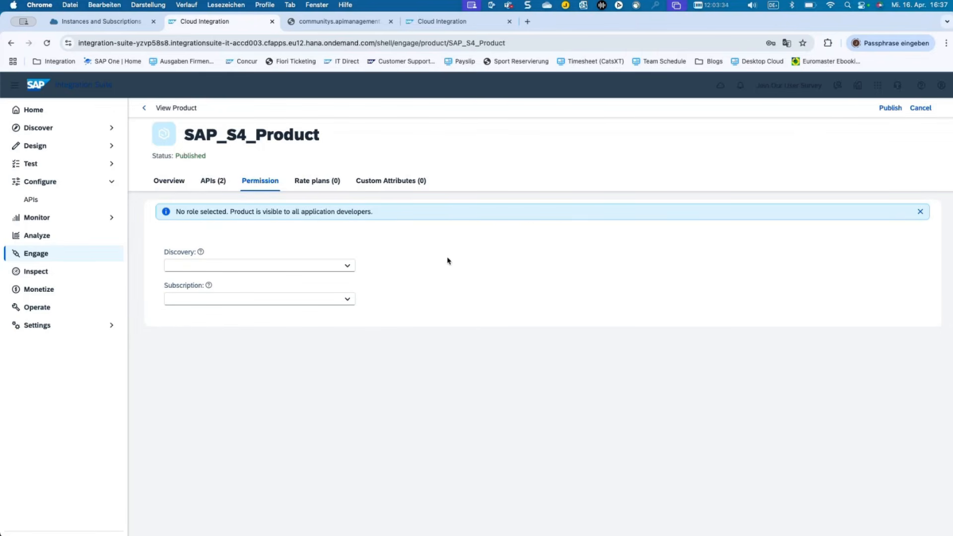
left_click(347, 267)
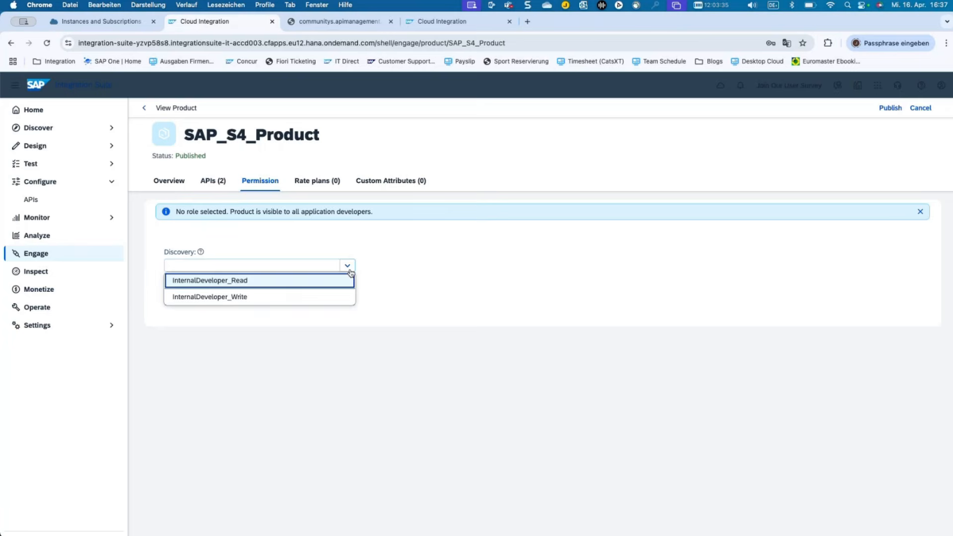
left_click(326, 286)
left_click(344, 265)
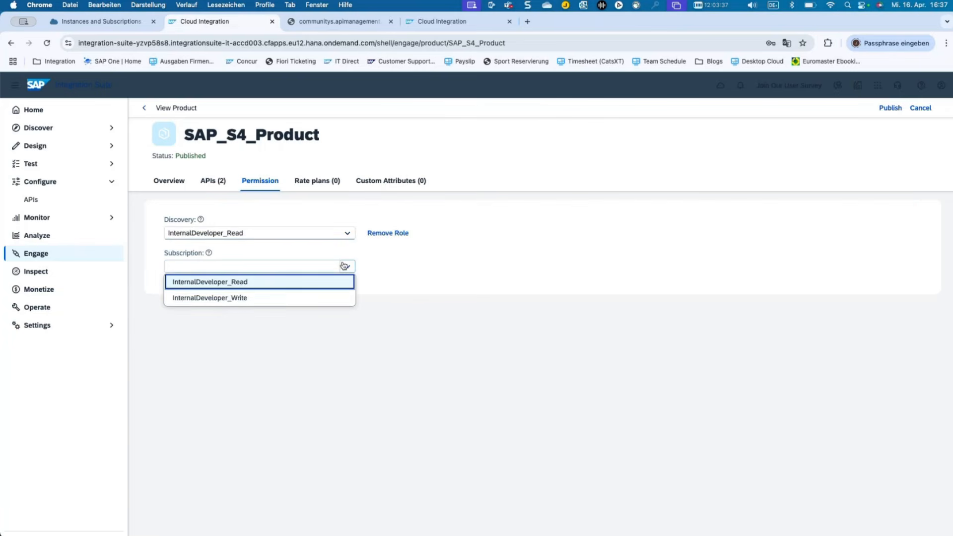
left_click(313, 285)
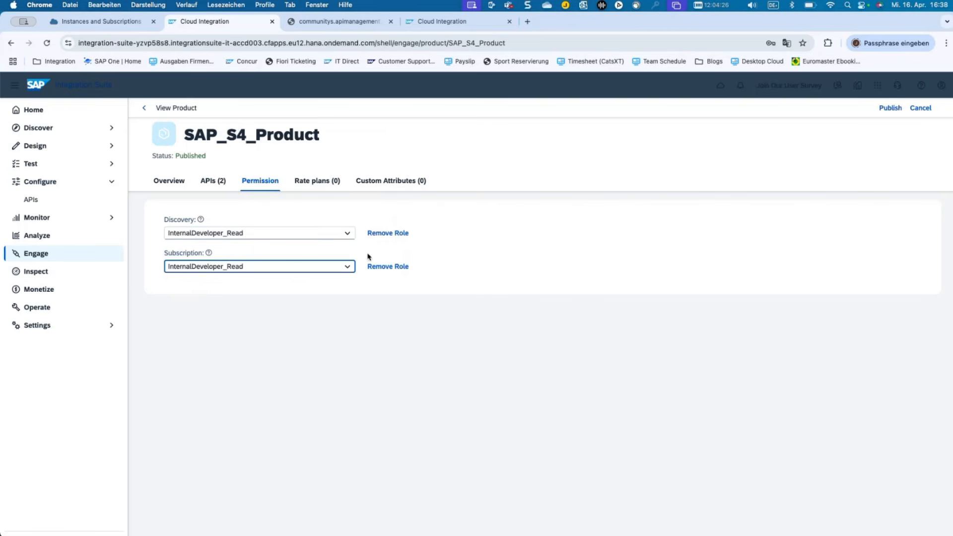
Remove both InternalDeveloper_Read roles and cancel the product edits.
left_click(386, 267)
left_click(388, 233)
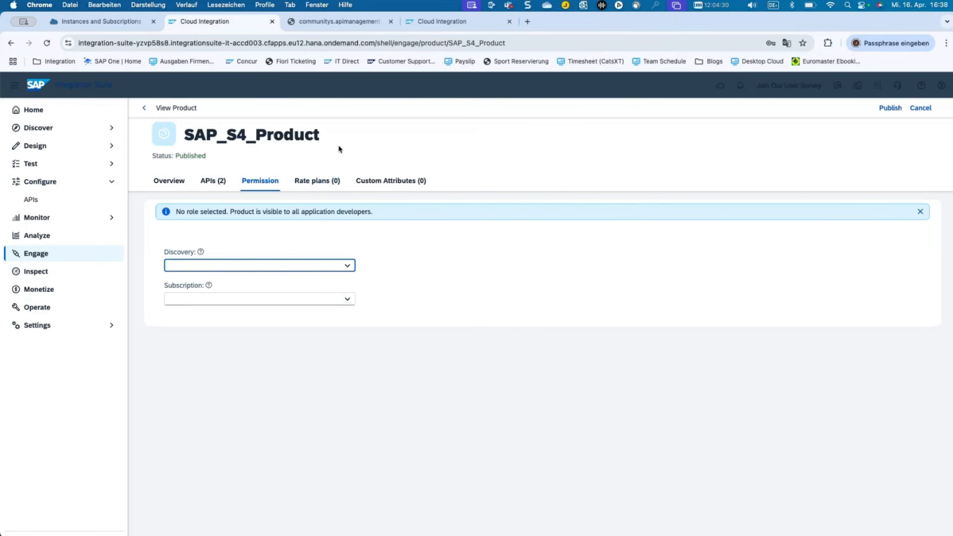
left_click(919, 109)
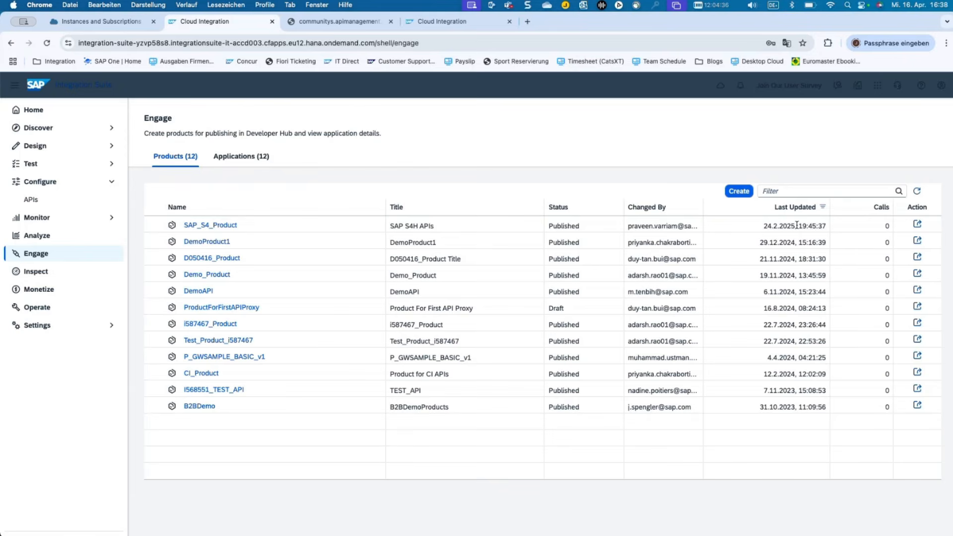
Launch the Developer Hub from the header's application launcher.
left_click(877, 86)
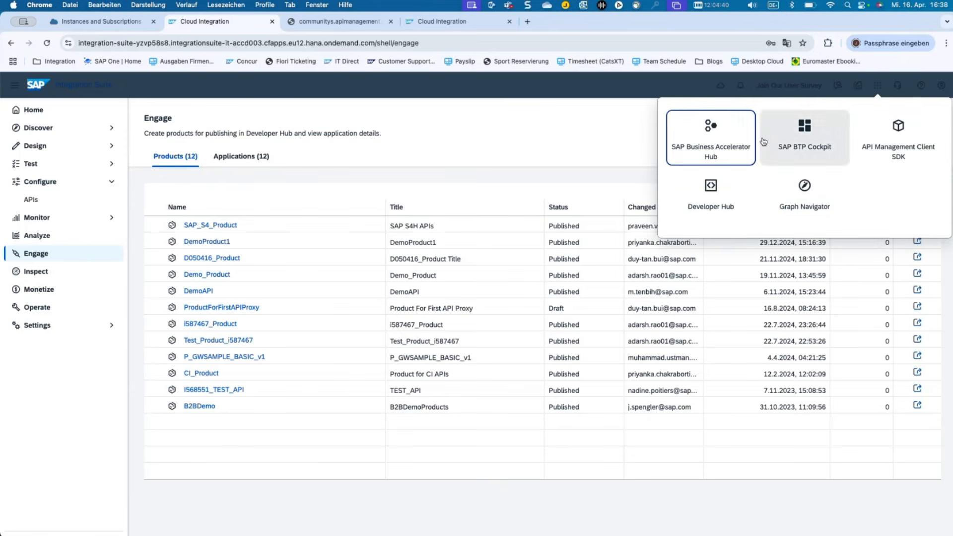
left_click(711, 188)
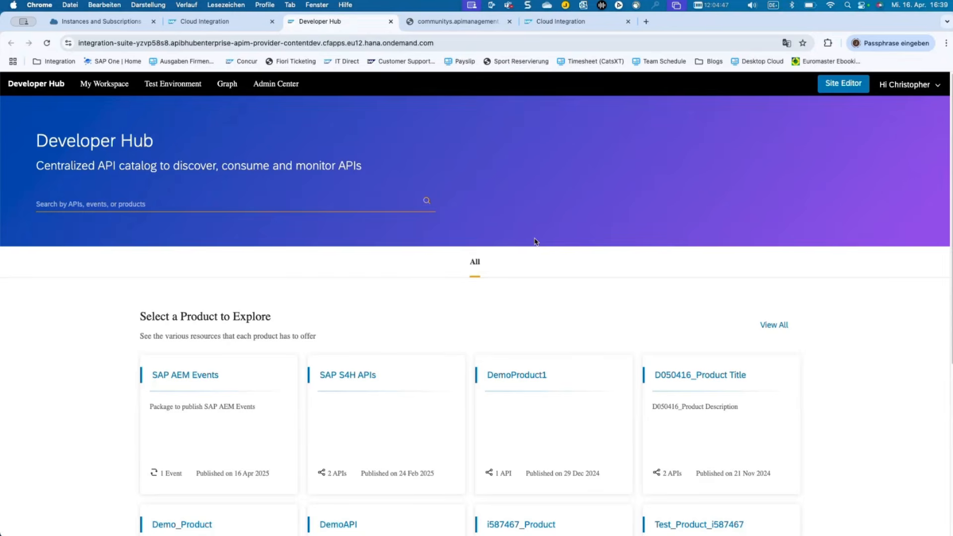
Browse the Developer Hub product catalog and open the SAP S4H APIs product.
scroll(415, 270, "down", 3)
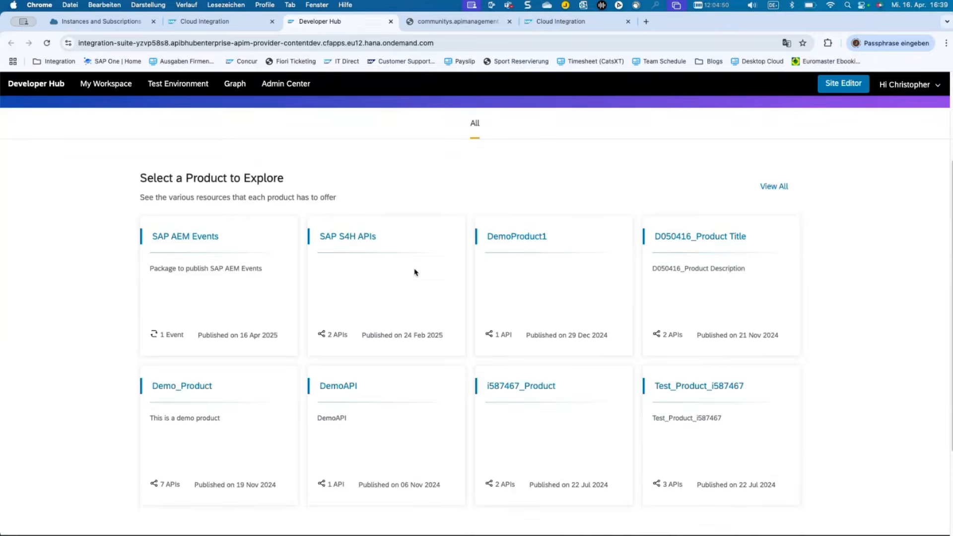
scroll(415, 270, "up", 3)
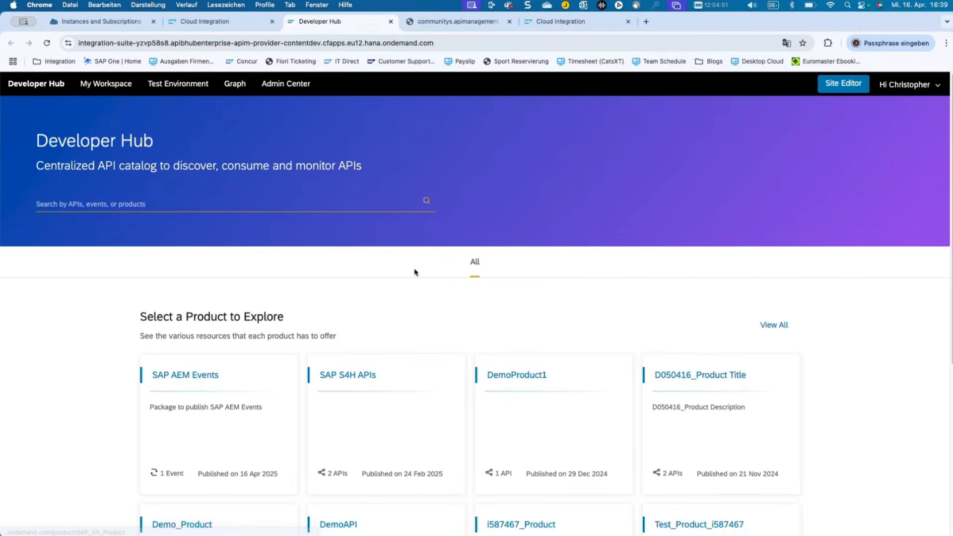
scroll(415, 275, "down", 1)
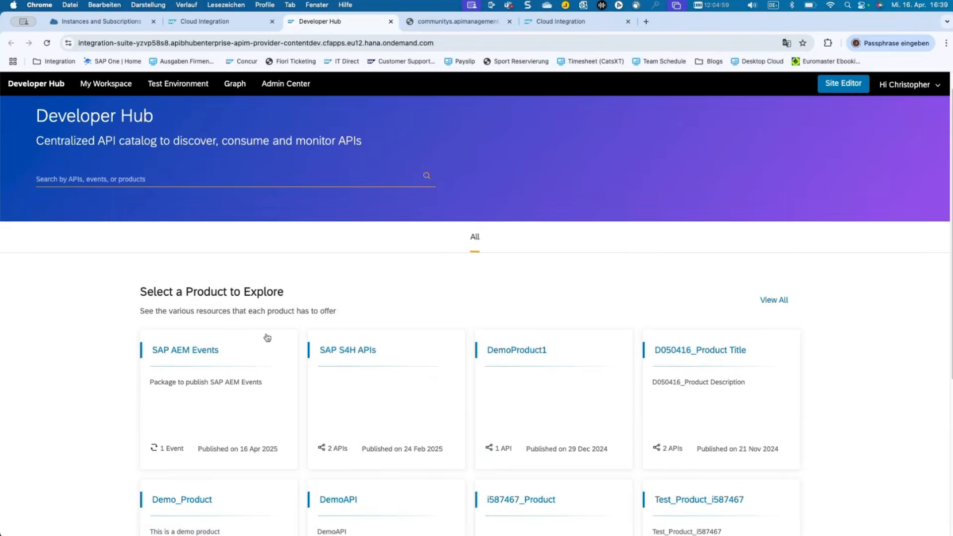
scroll(266, 337, "down", 1)
scroll(267, 337, "down", 5)
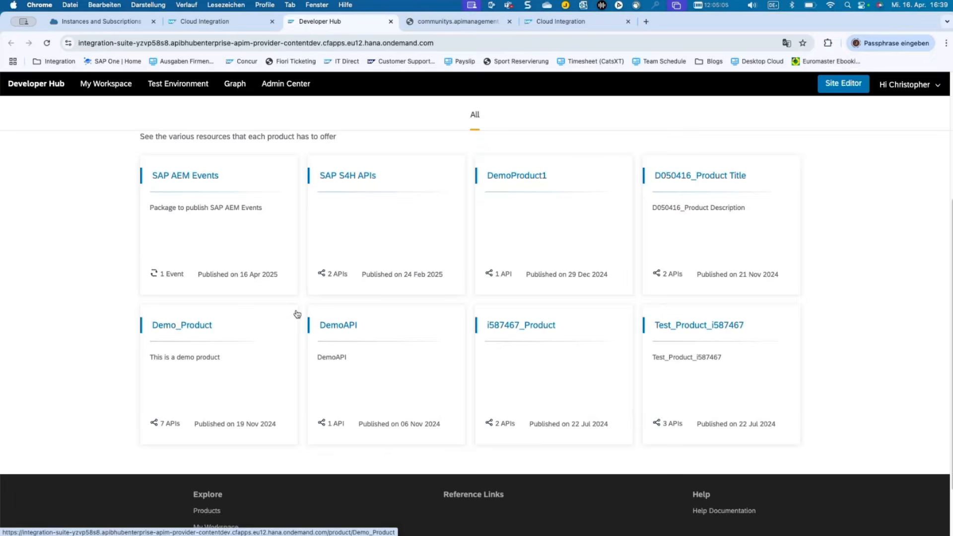
scroll(303, 310, "up", 3)
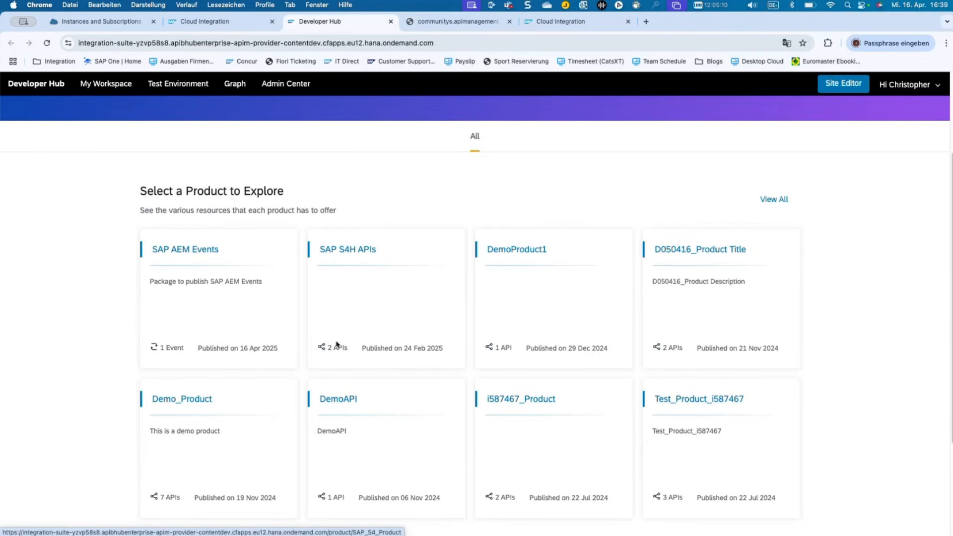
left_click(354, 270)
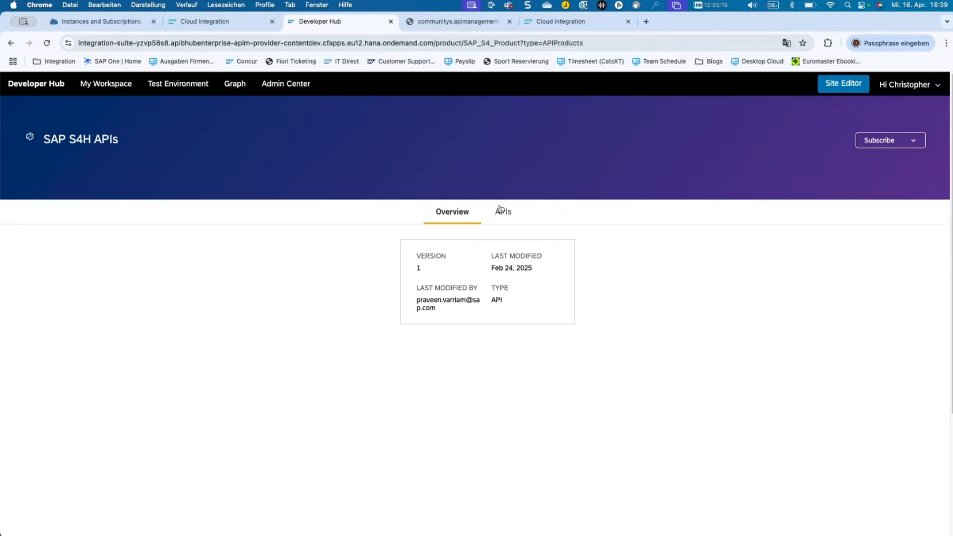
List the product's two OData APIs, then show the Subscribe options.
left_click(500, 209)
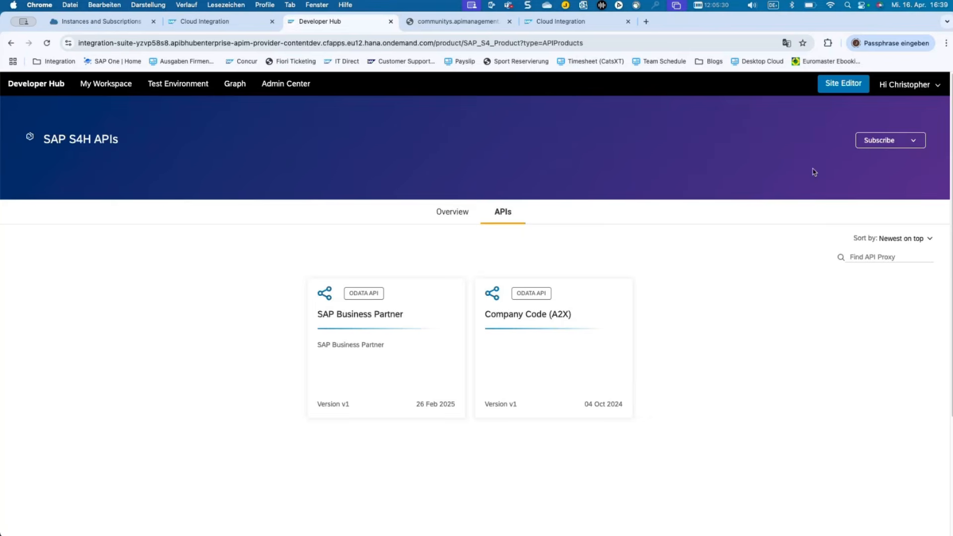
left_click(889, 141)
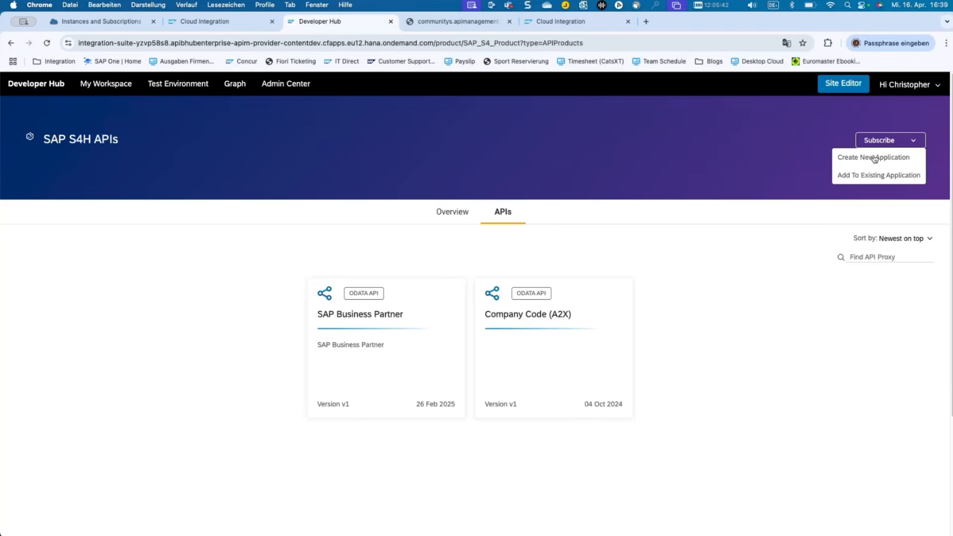
Subscribe through a new application titled 'Test_' plus the user ID suffix, and create it.
left_click(875, 159)
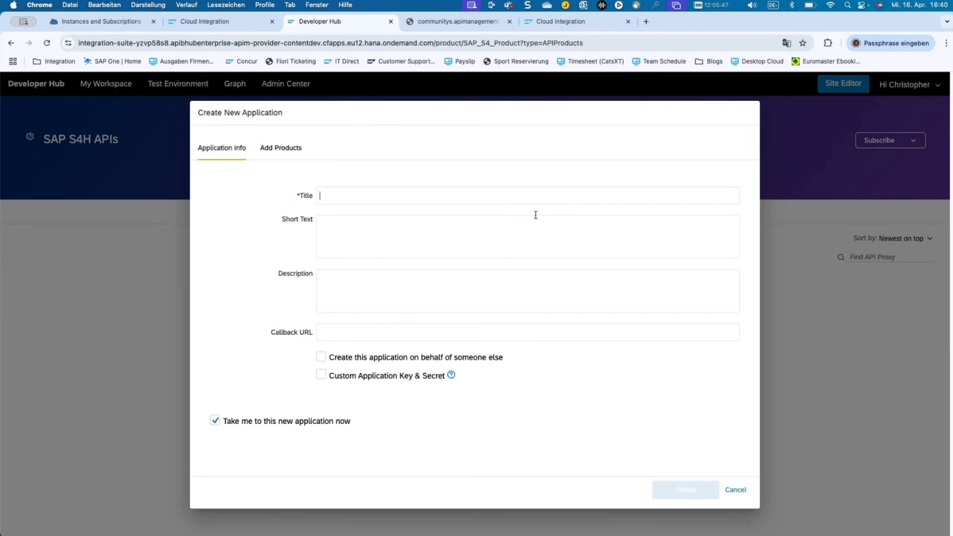
type("Test")
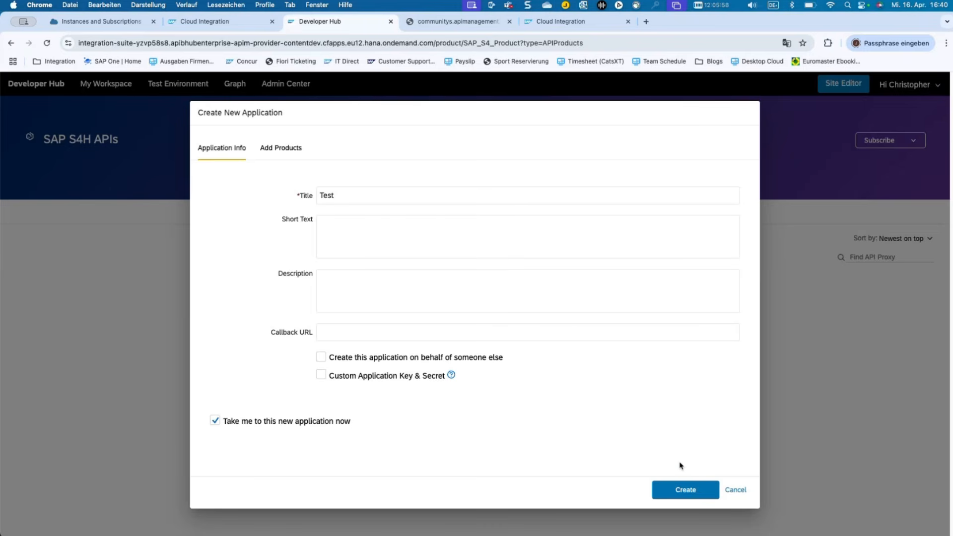
type("_D052453")
left_click(701, 491)
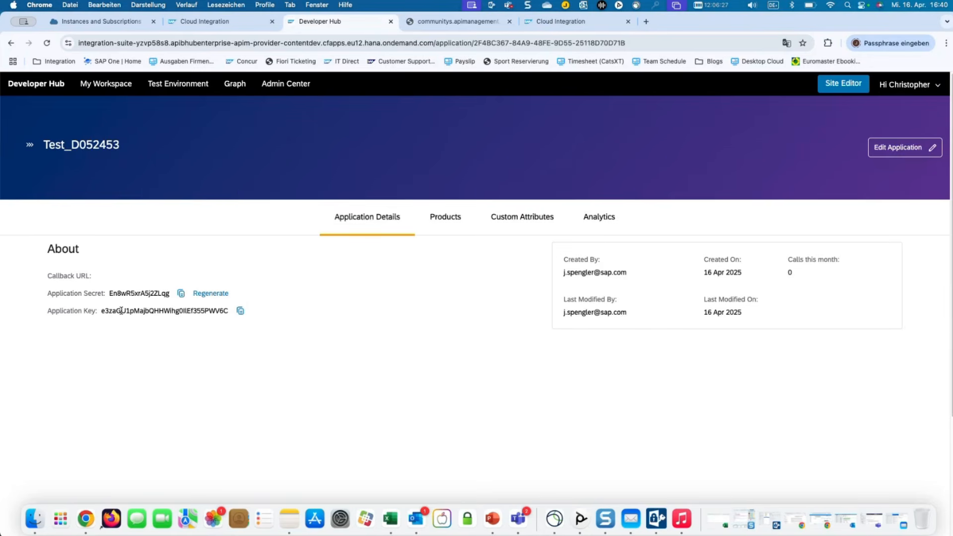
Copy the Test application's key and secret to the clipboard.
left_click_drag(112, 311, 223, 306)
left_click(240, 311)
left_click(180, 295)
Return to the Integration Suite tab and list the API proxies under Configure > APIs.
left_click(209, 21)
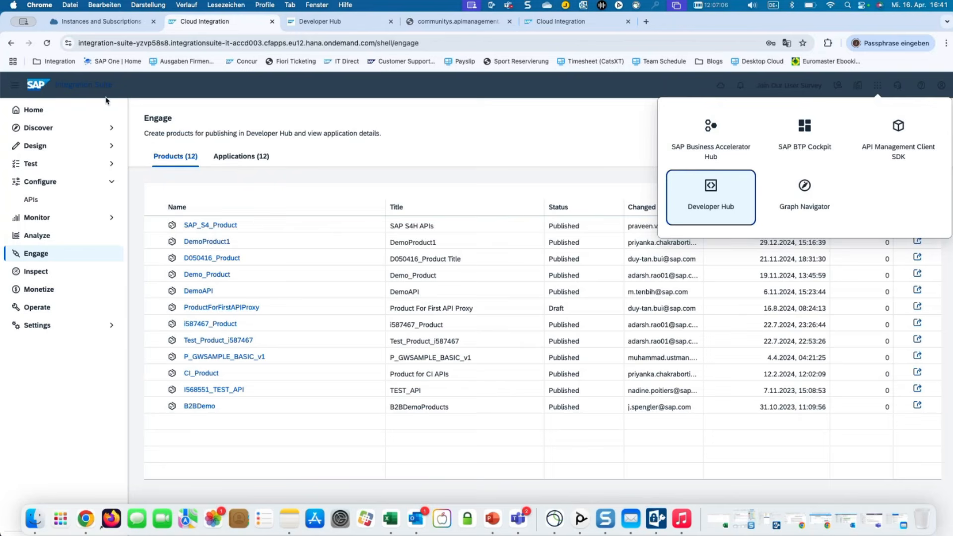
left_click(64, 200)
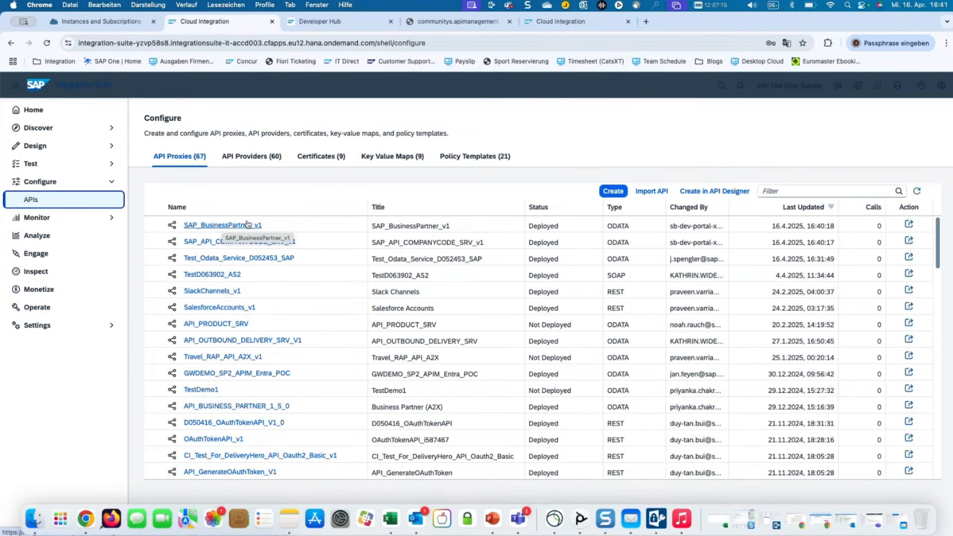
Review the SAP_BusinessPartner_v1 proxy overview, then go to the Monetize rate plans.
left_click(193, 225)
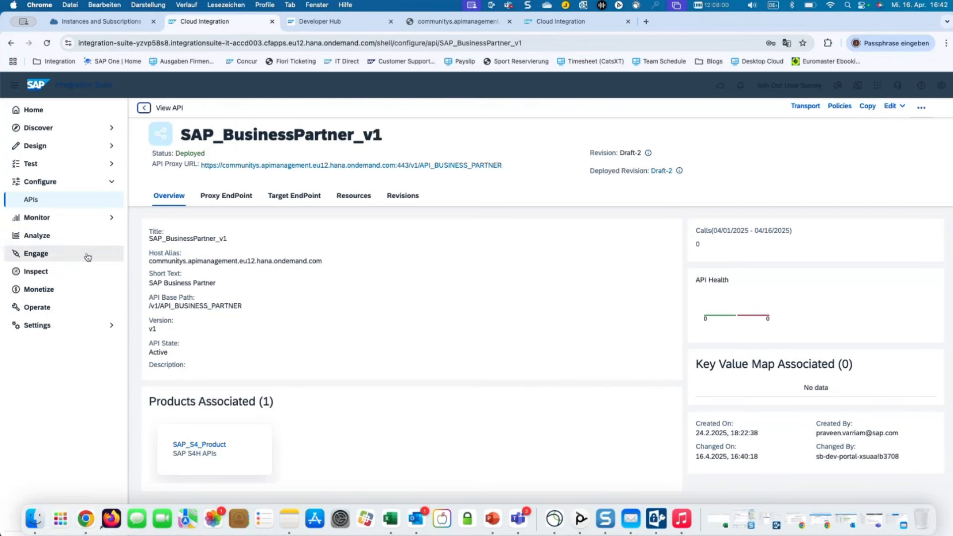
left_click(75, 293)
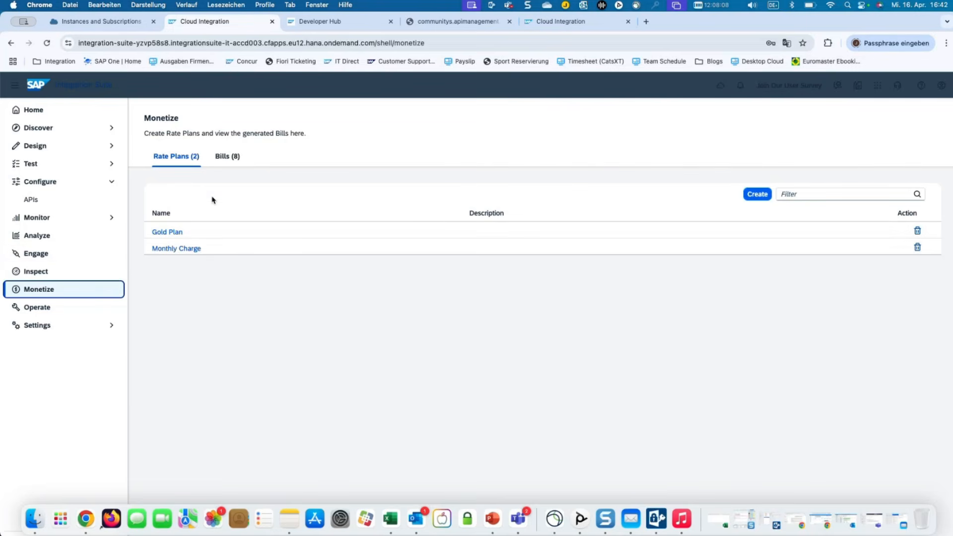
Inspect the Gold Plan's 15 EUR basic charge and 0.5 rate per API call.
left_click(169, 232)
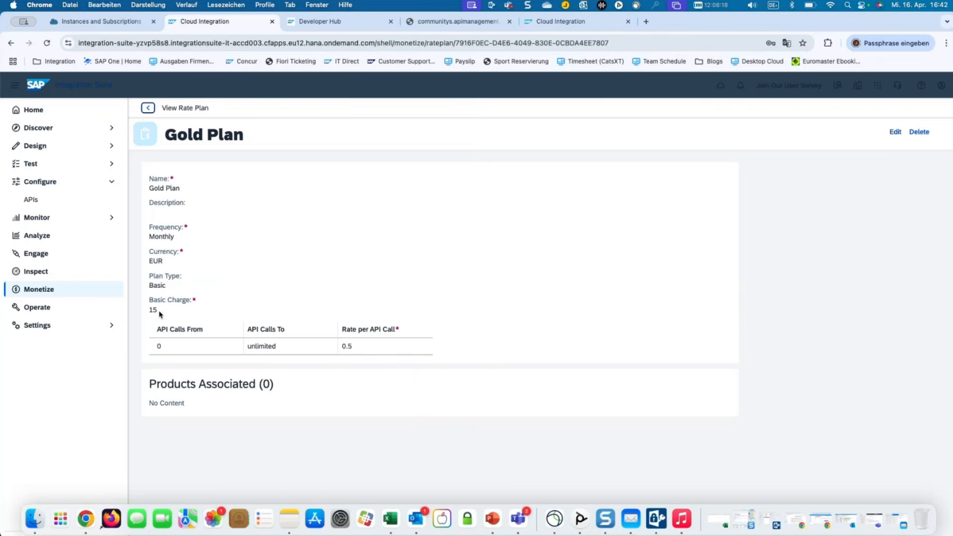
left_click_drag(159, 313, 145, 313)
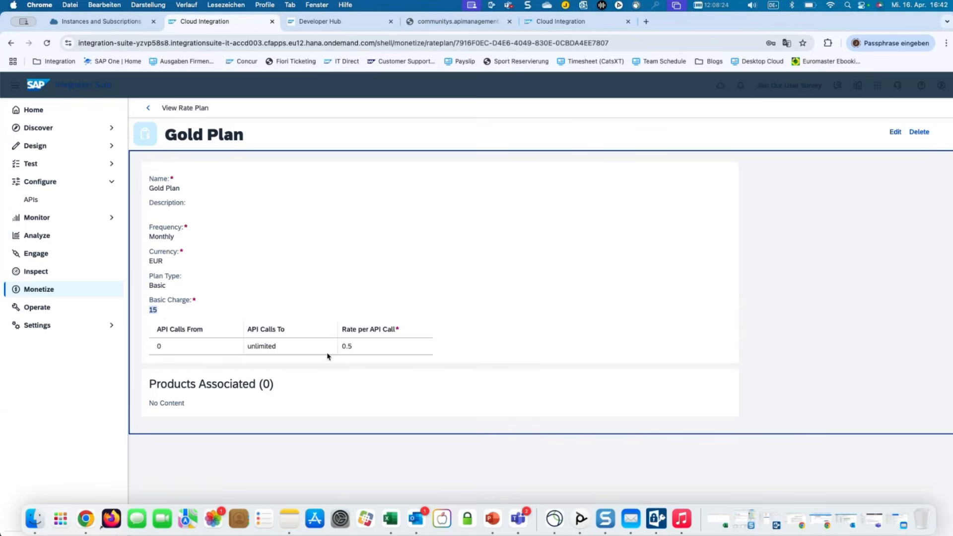
double_click(344, 346)
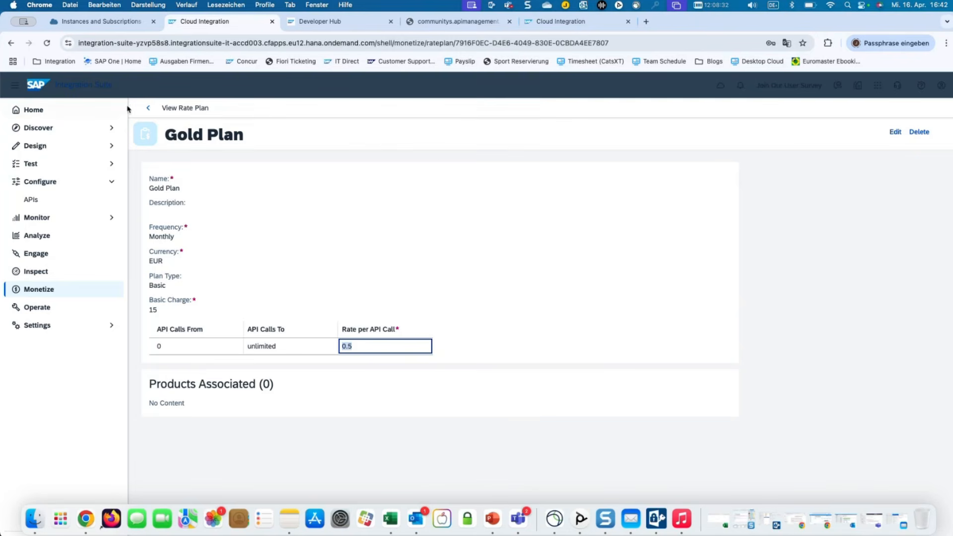
left_click(147, 109)
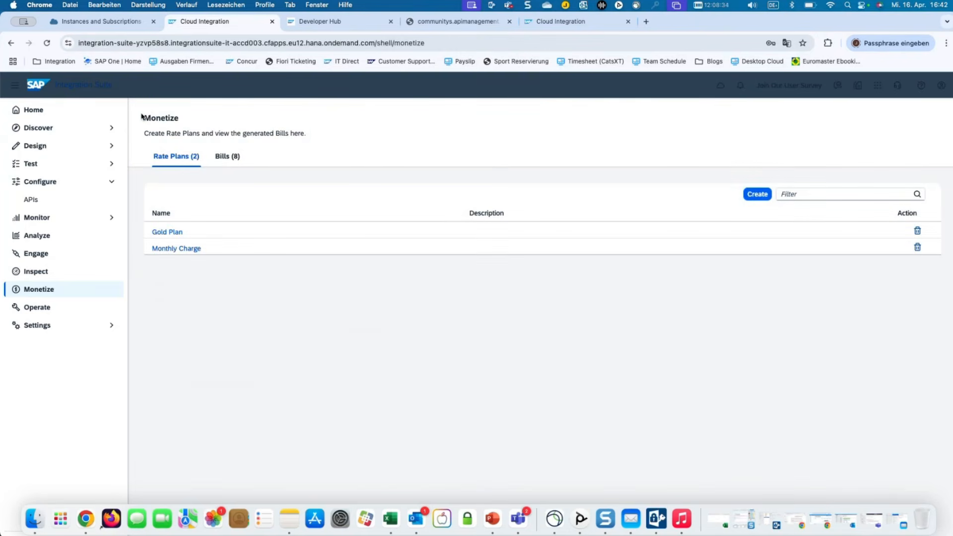
left_click(50, 253)
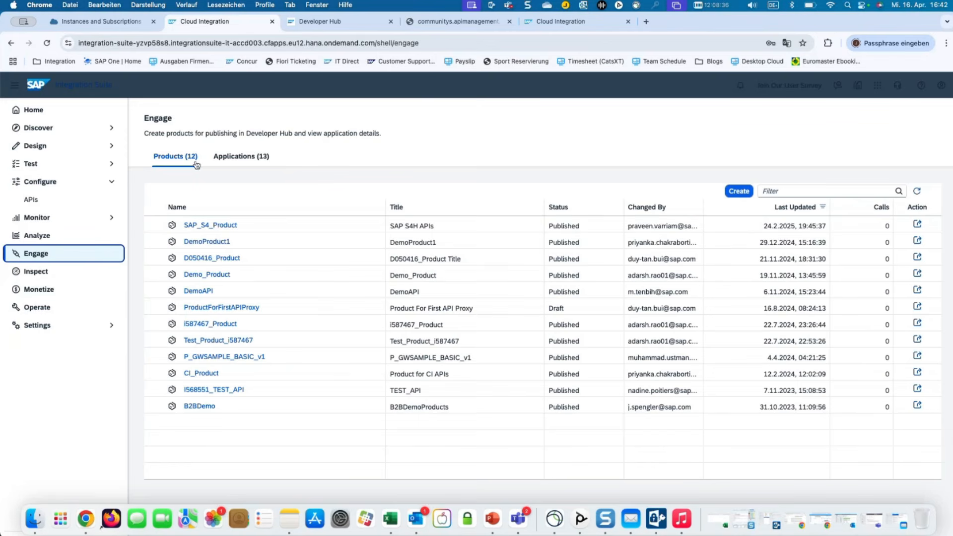
Open SAP_S4_Product and review its access and rate plan sections.
left_click(214, 227)
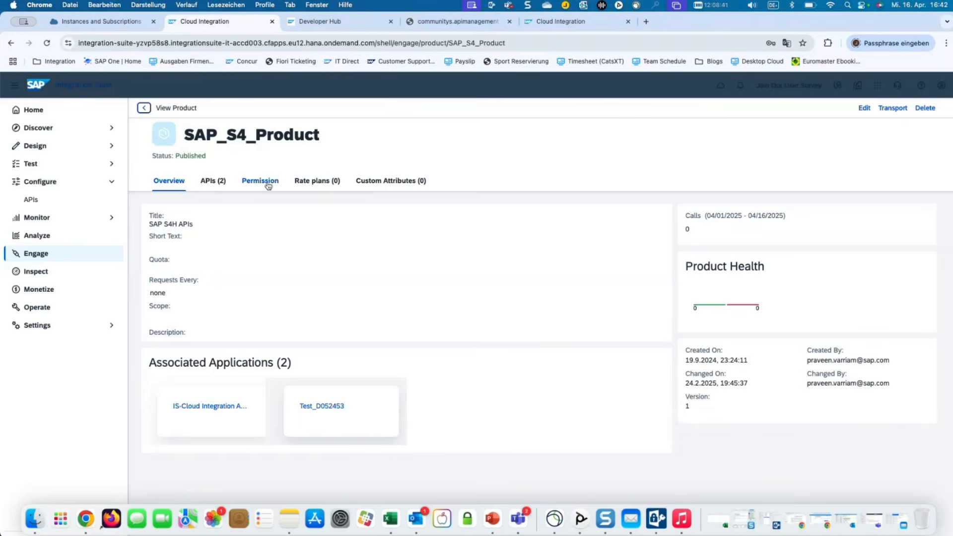
left_click(267, 182)
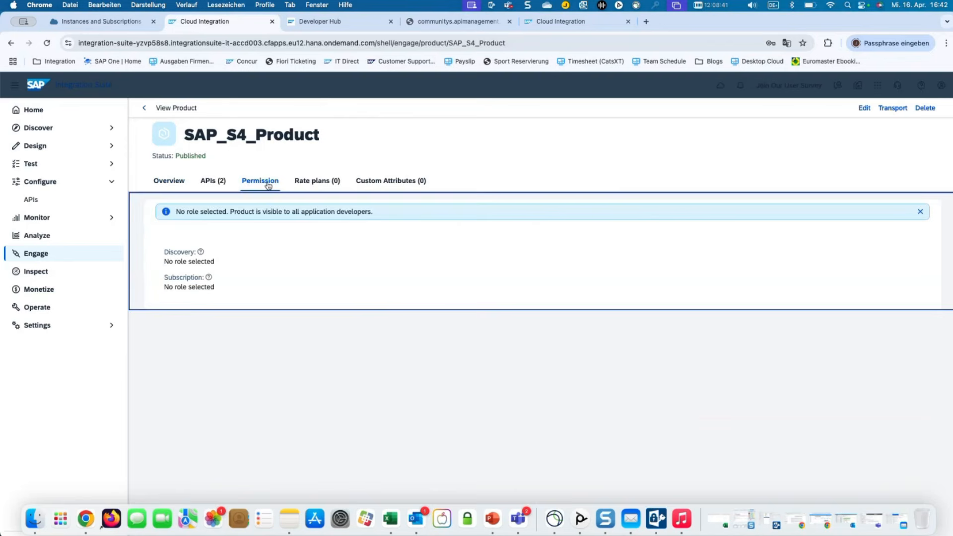
left_click(333, 183)
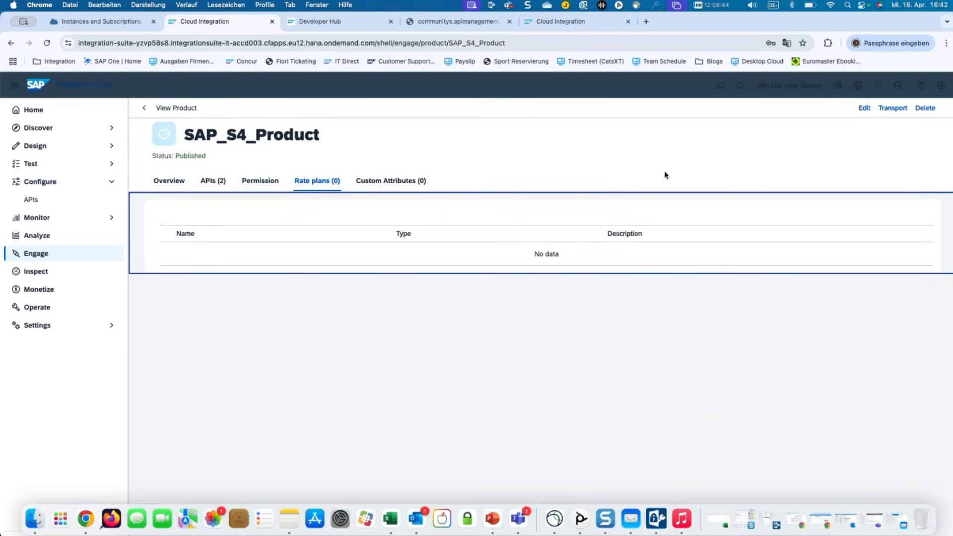
Add the Gold Plan rate plan to SAP_S4_Product and publish the product.
left_click(858, 109)
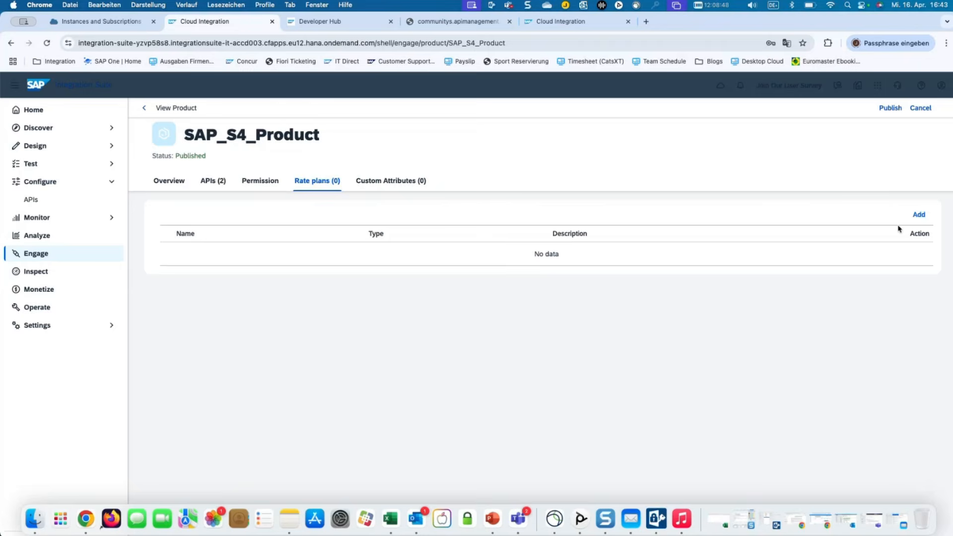
left_click(919, 219)
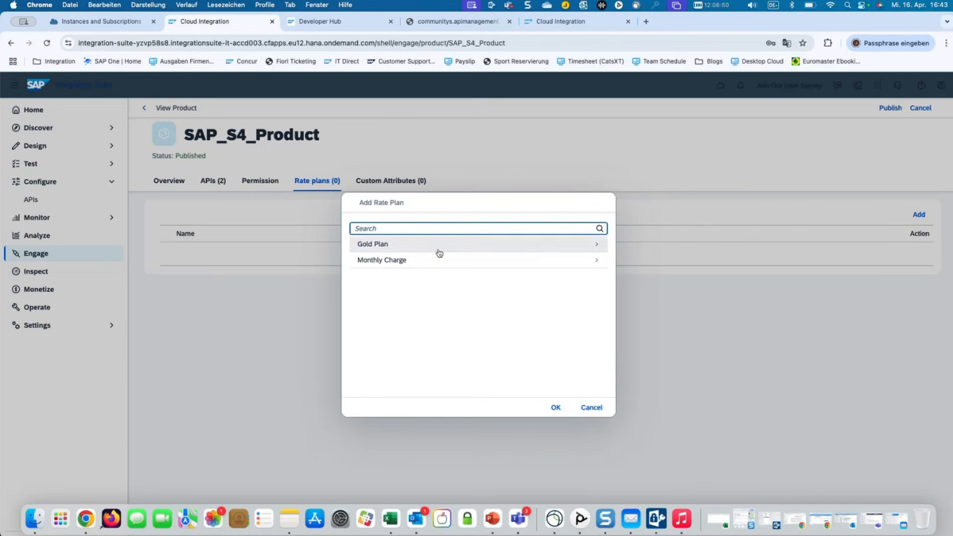
left_click(439, 253)
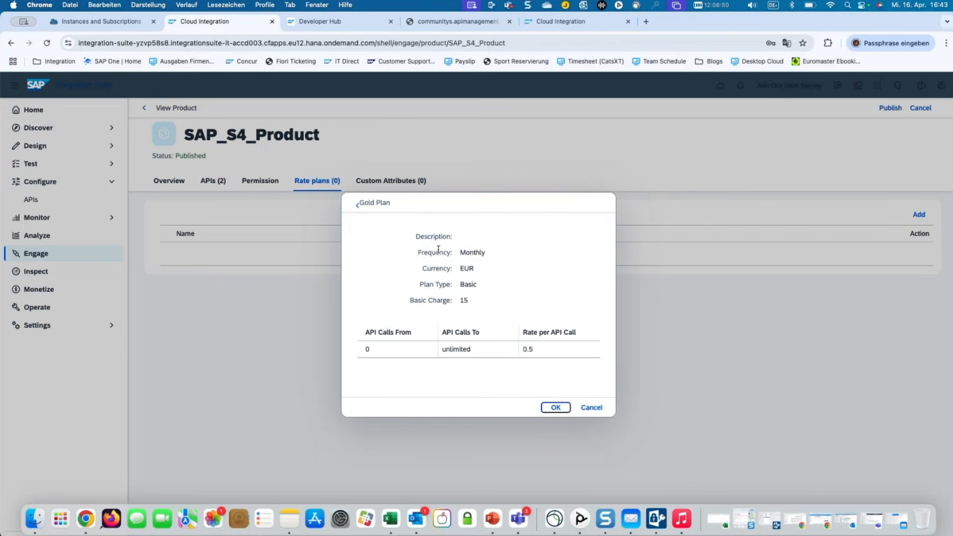
left_click(557, 408)
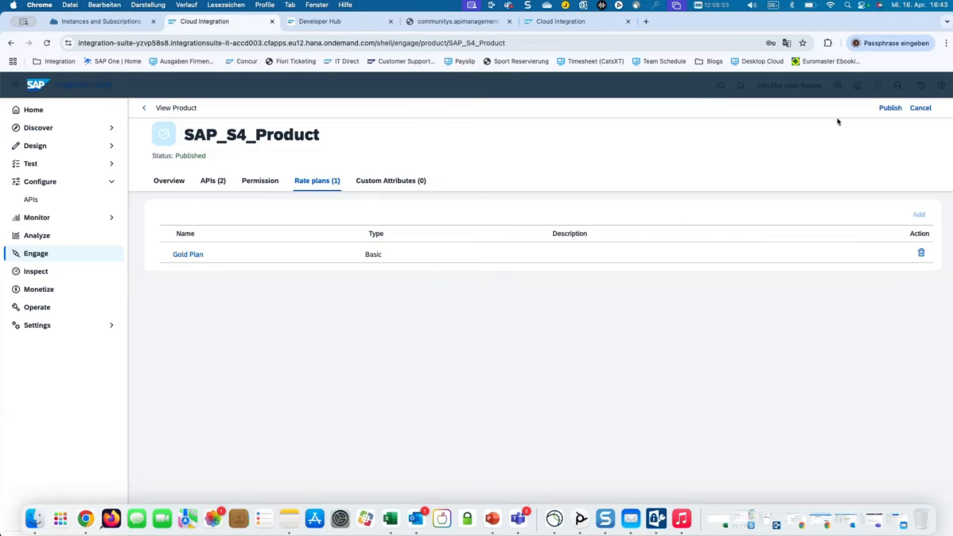
left_click(888, 108)
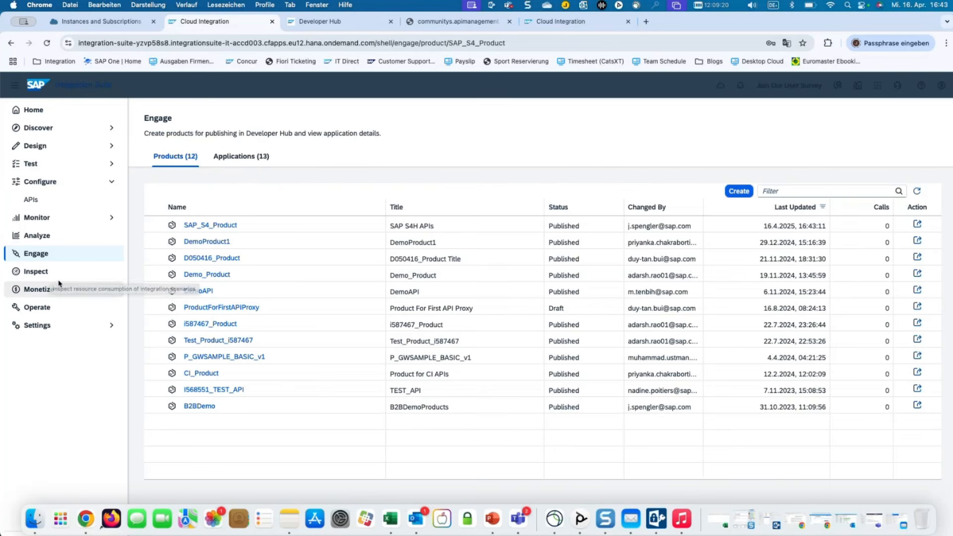
Load the fourth API_CI_Test_For_DeliveryHero entry into the Test > APIs console.
left_click(78, 163)
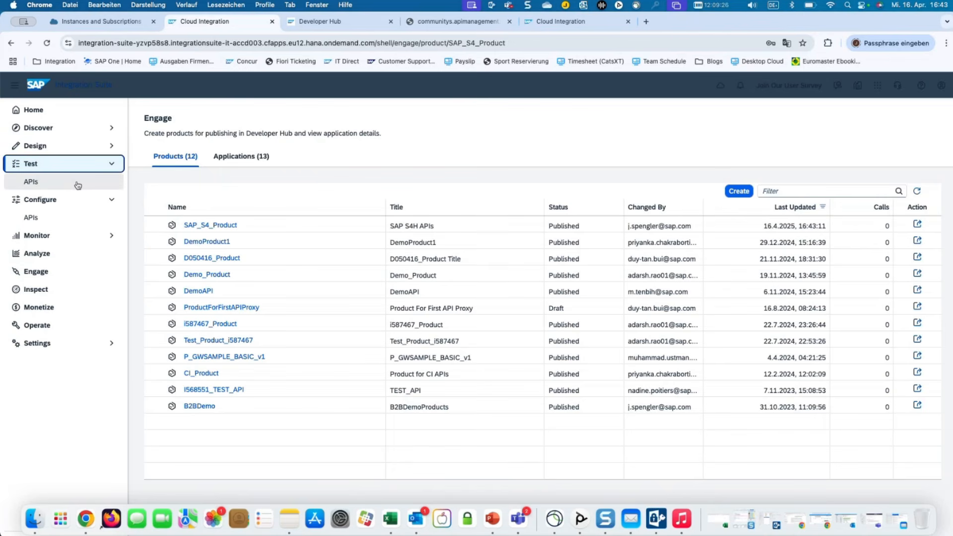
left_click(78, 182)
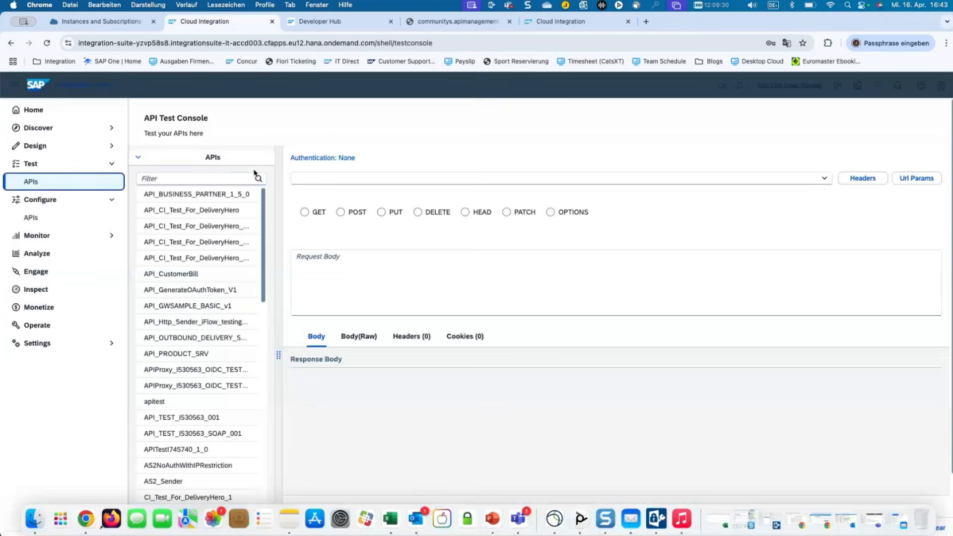
left_click(224, 245)
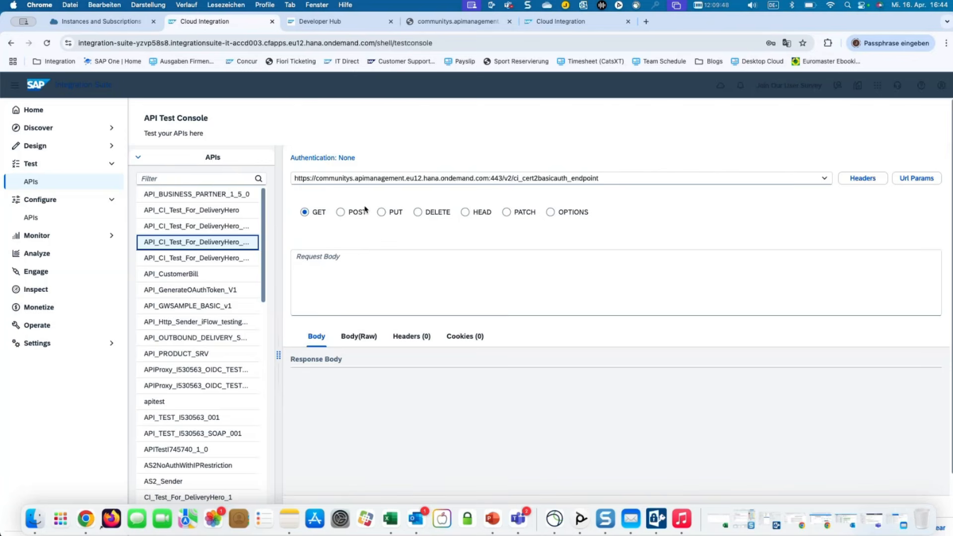
In the Developer Hub Test Environment, select API_Http_Sender_iFlow_testing_custom_role_v1 with no authentication.
left_click(348, 23)
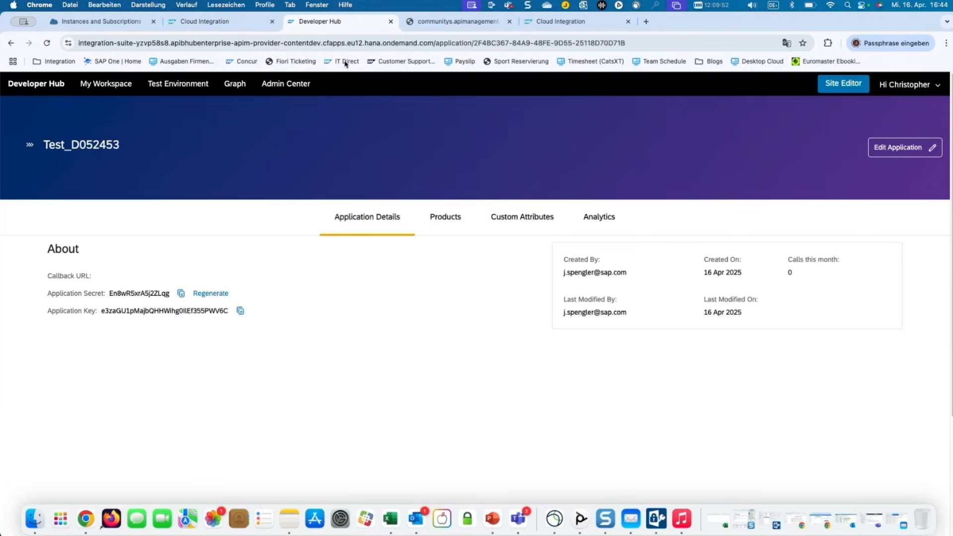
left_click(196, 89)
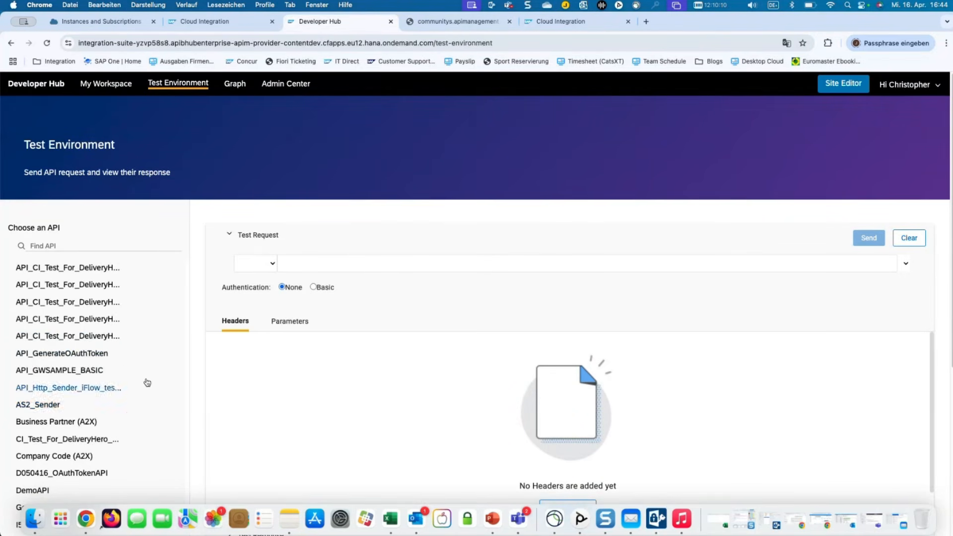
scroll(132, 414, "down", 2)
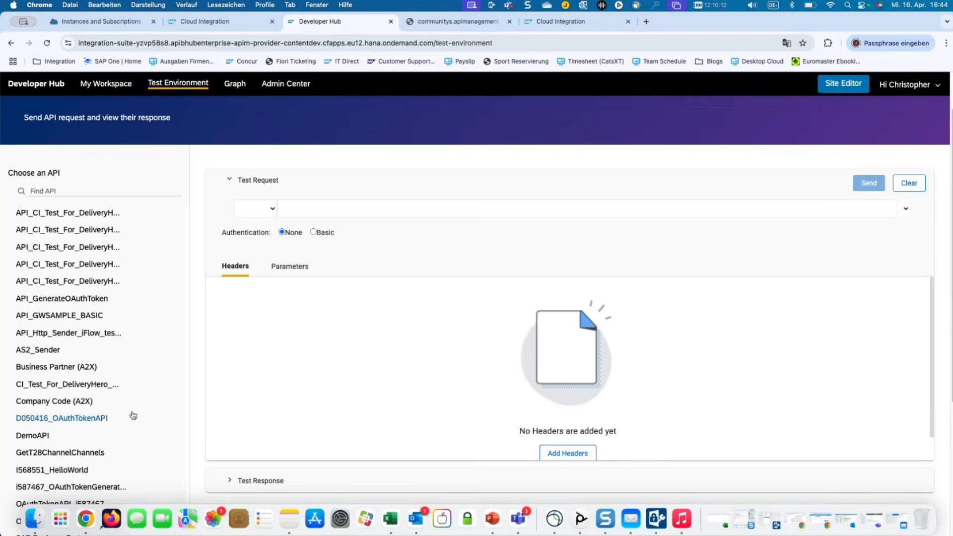
left_click(117, 333)
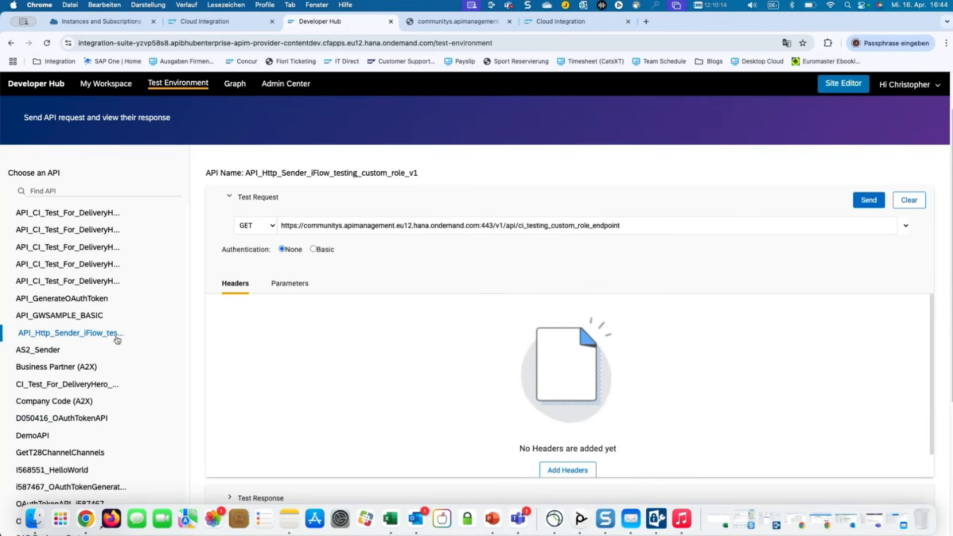
left_click(314, 249)
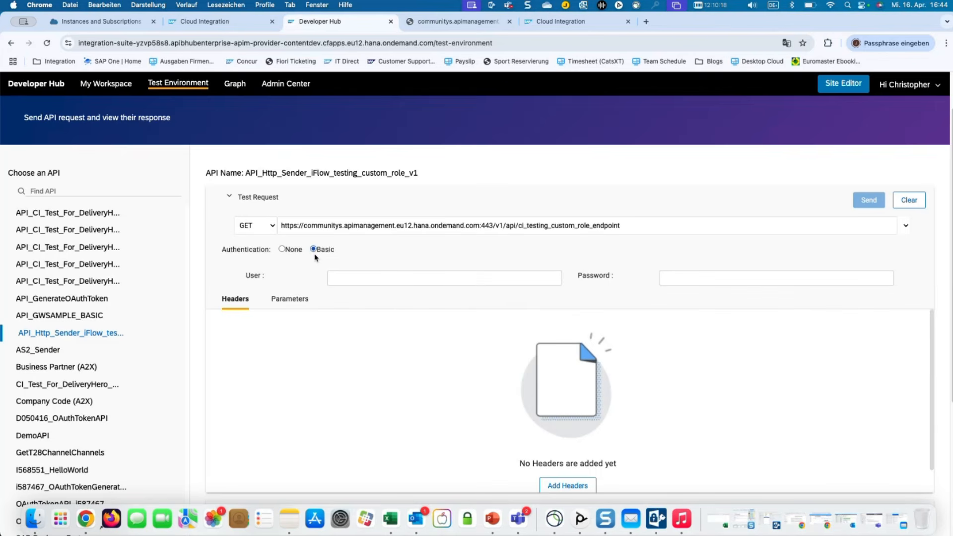
left_click(284, 250)
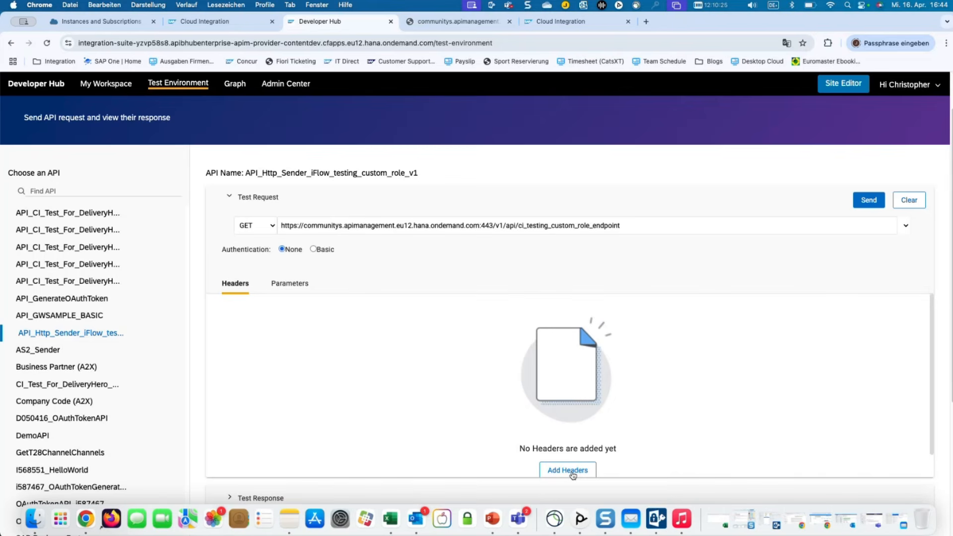
Add an ApiKey request header with its key value and expand the Test Response area.
scroll(723, 419, "down", 1)
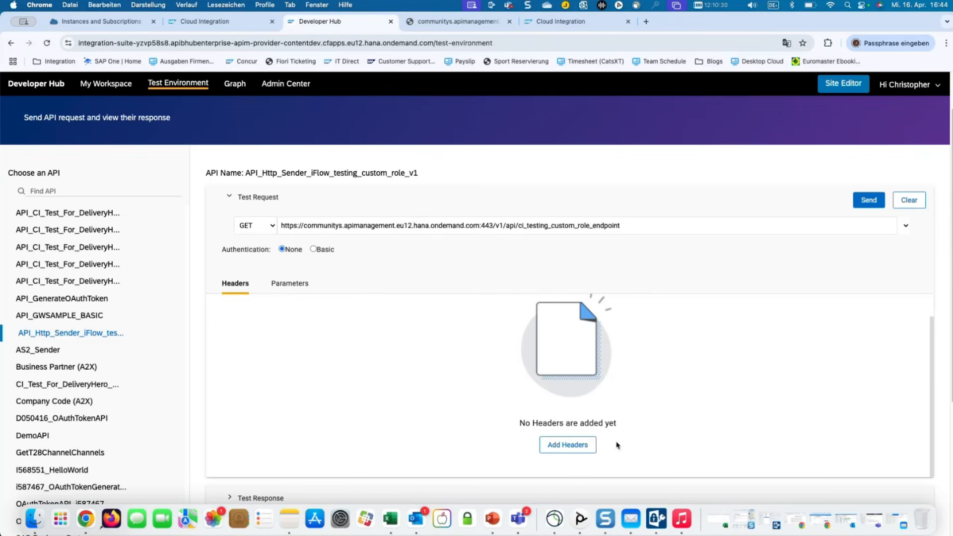
left_click(588, 447)
left_click(417, 363)
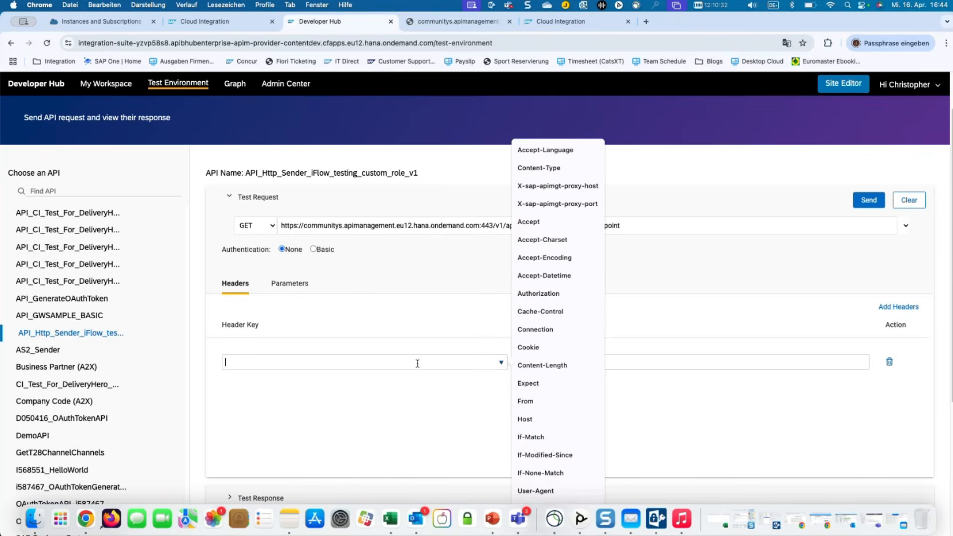
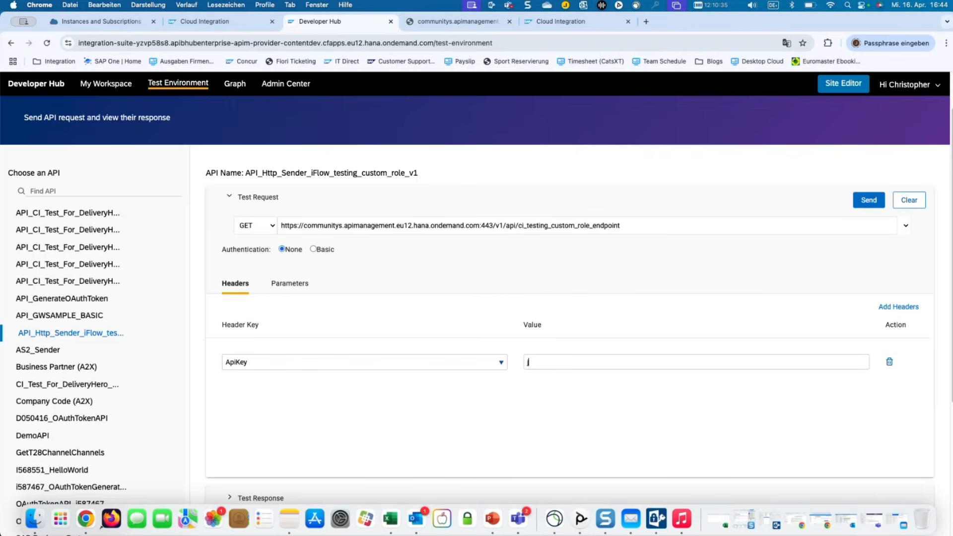
scroll(667, 375, "down", 1)
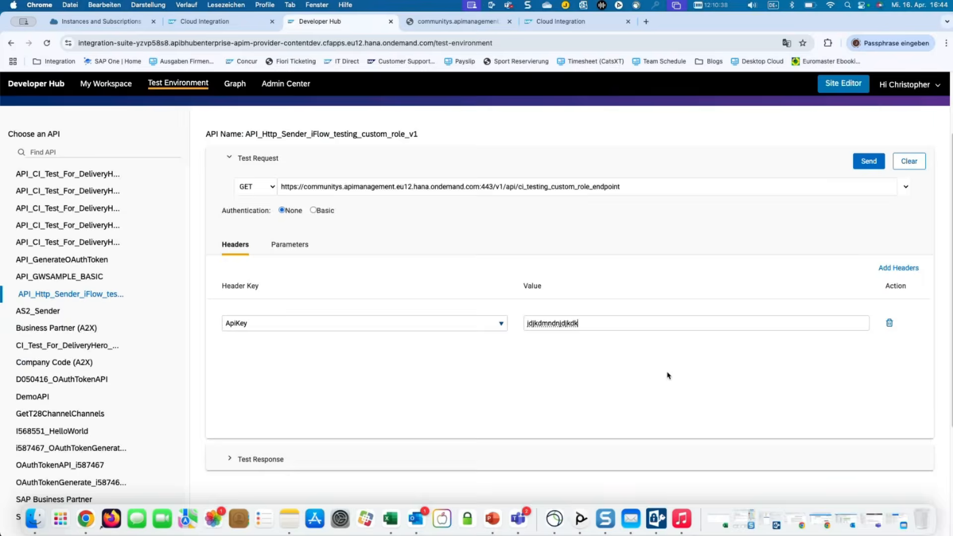
scroll(668, 376, "down", 2)
left_click(271, 358)
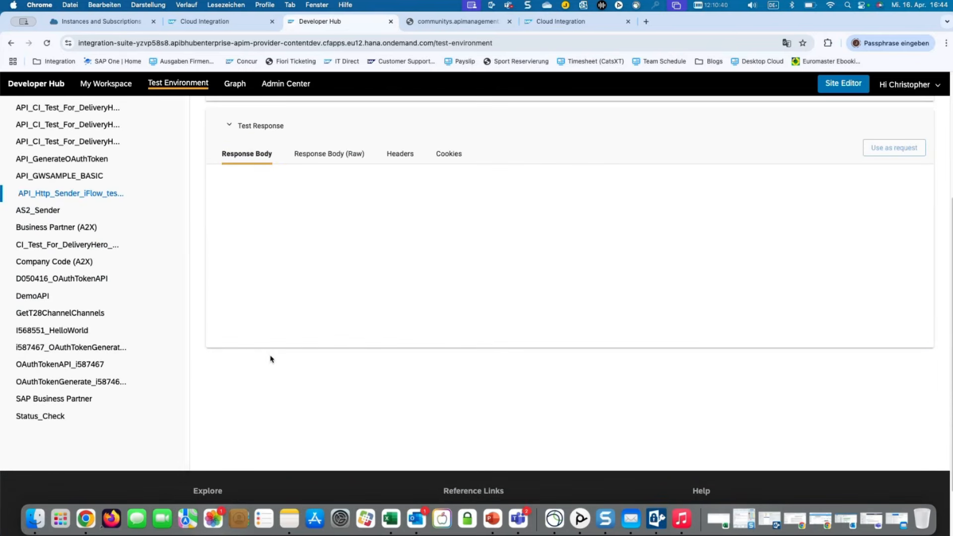
scroll(271, 358, "up", 5)
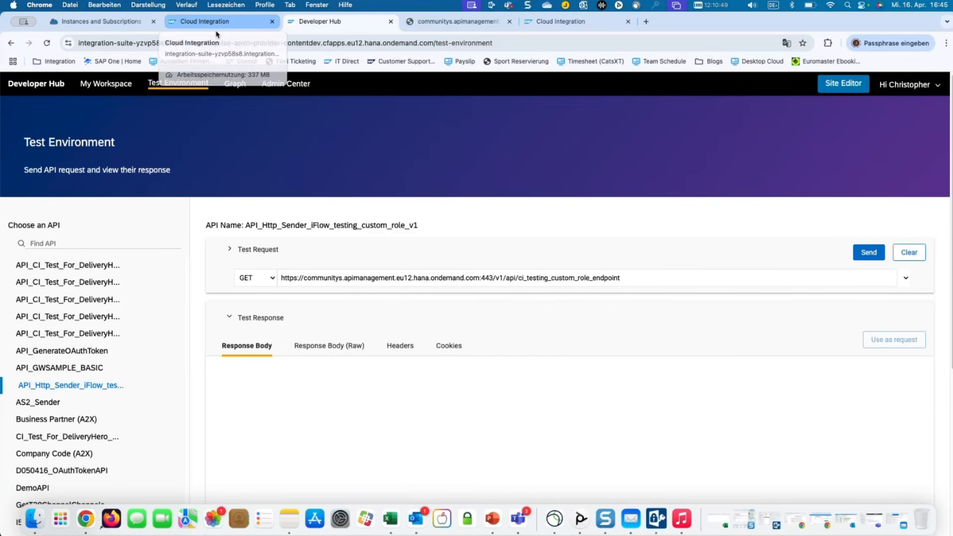
Close the BTP instance credentials, return to the Integration Suite tab and expand Design.
left_click(128, 27)
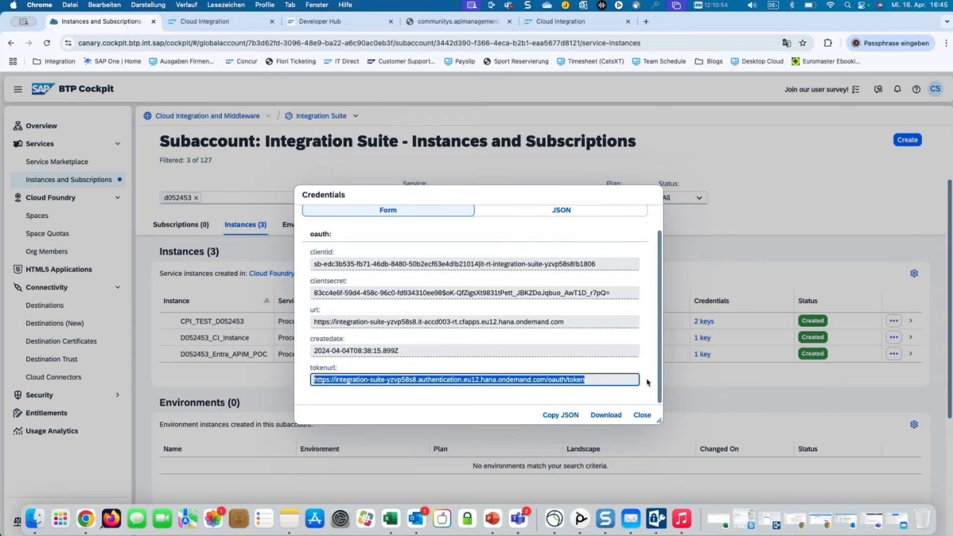
left_click(642, 414)
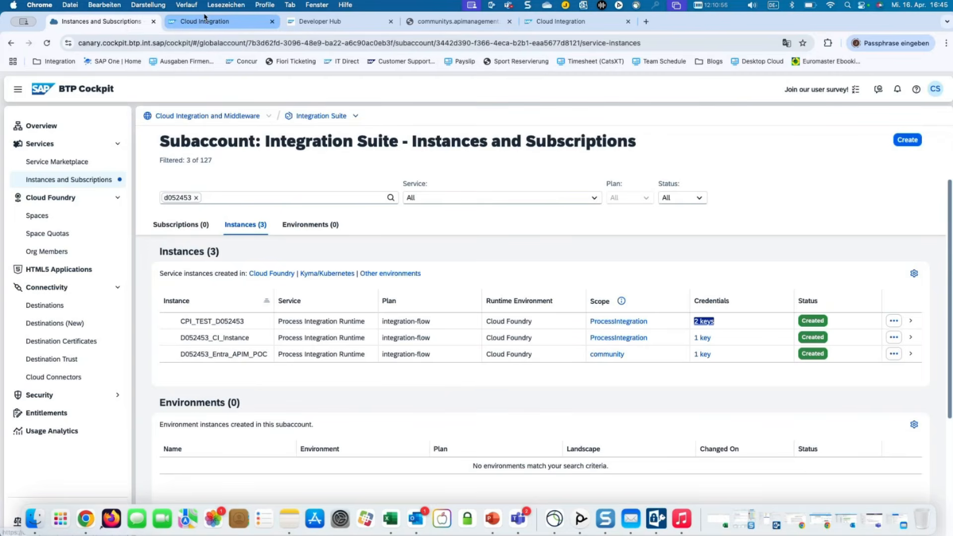
left_click(206, 24)
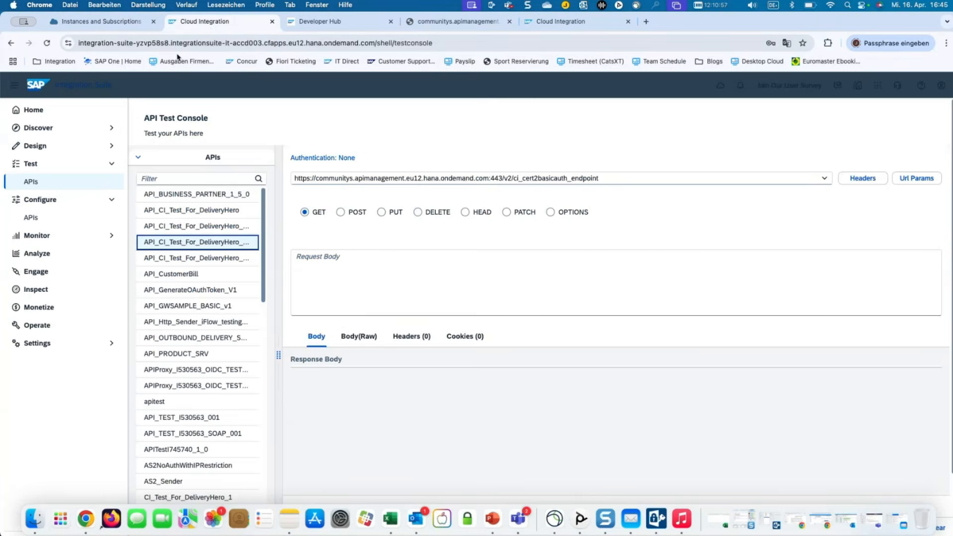
left_click(62, 149)
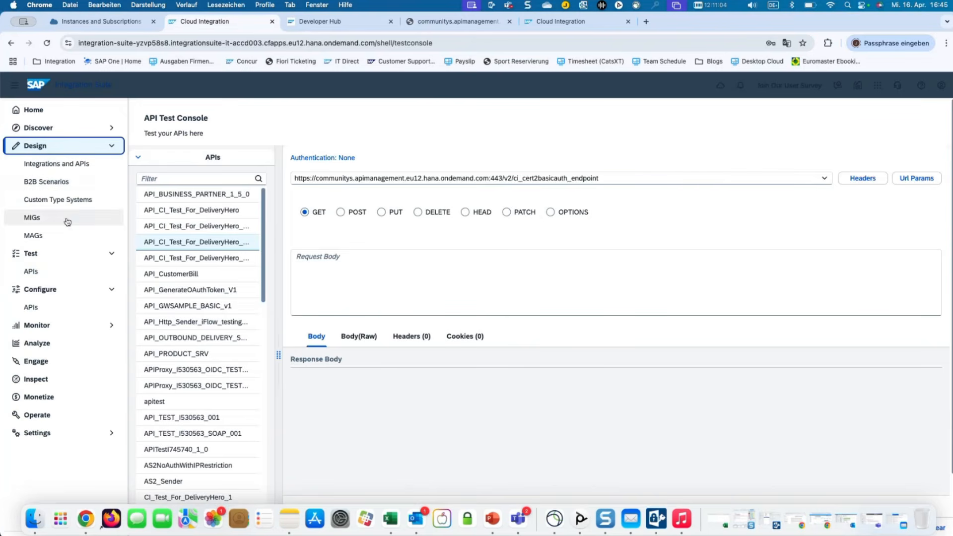
Search integration packages for 'd0524' and open the D052453 package's artifacts.
left_click(70, 164)
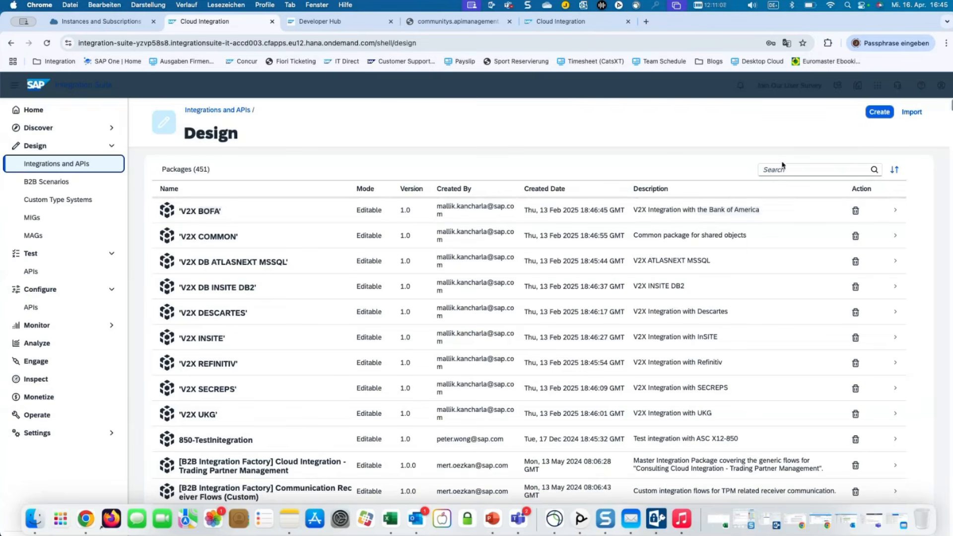
left_click(787, 171)
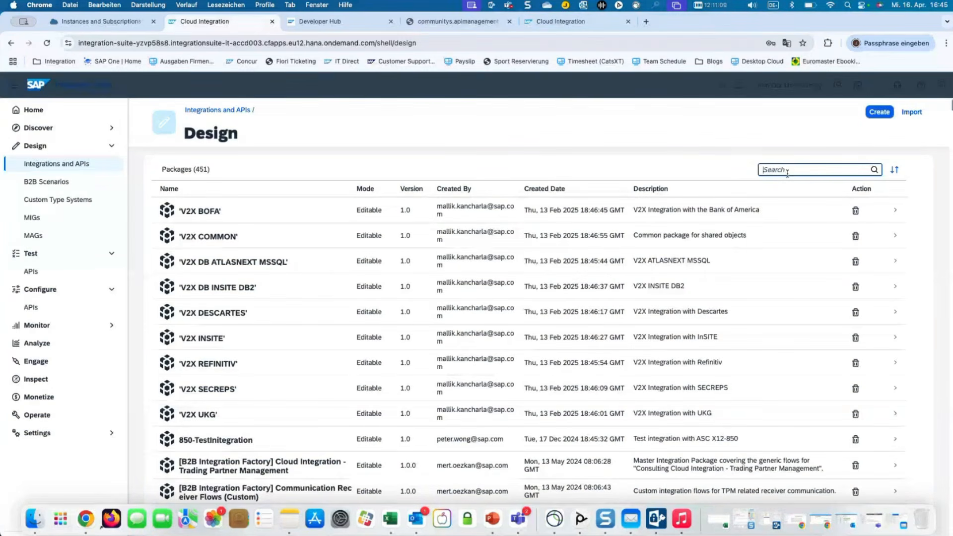
type("d0")
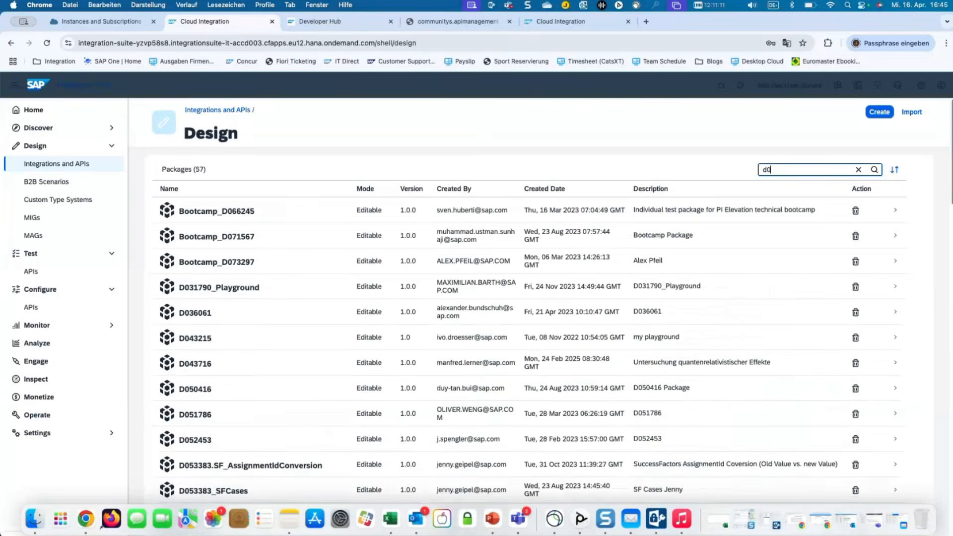
type("524")
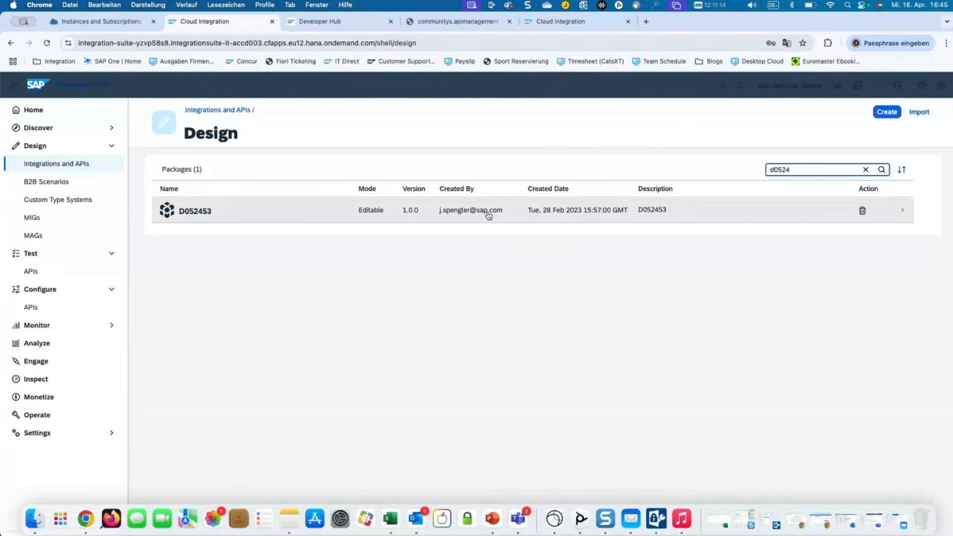
left_click(472, 216)
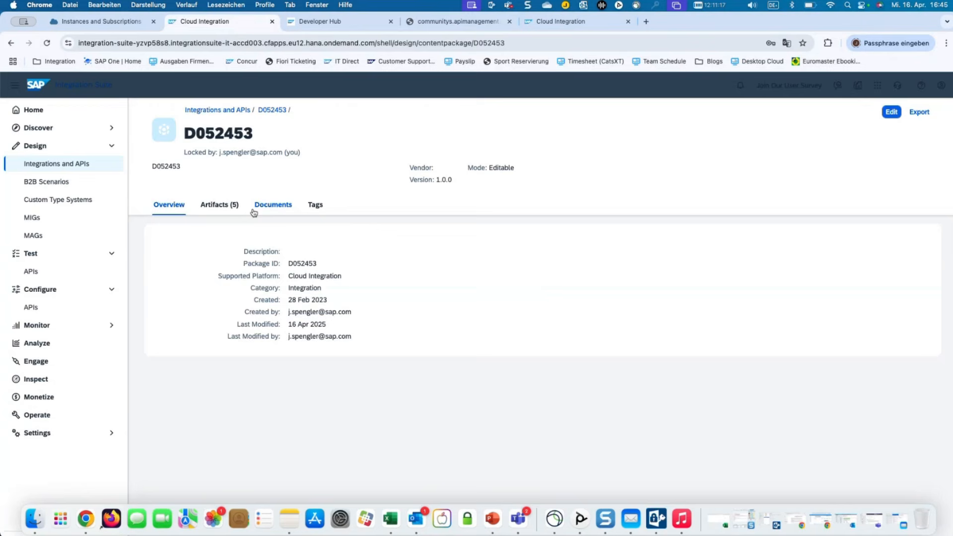
left_click(213, 205)
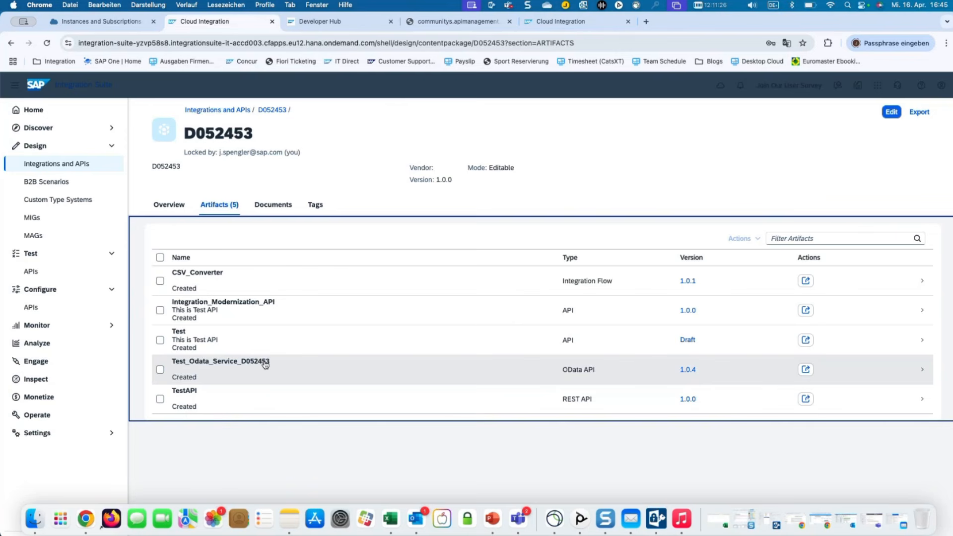
left_click(266, 363)
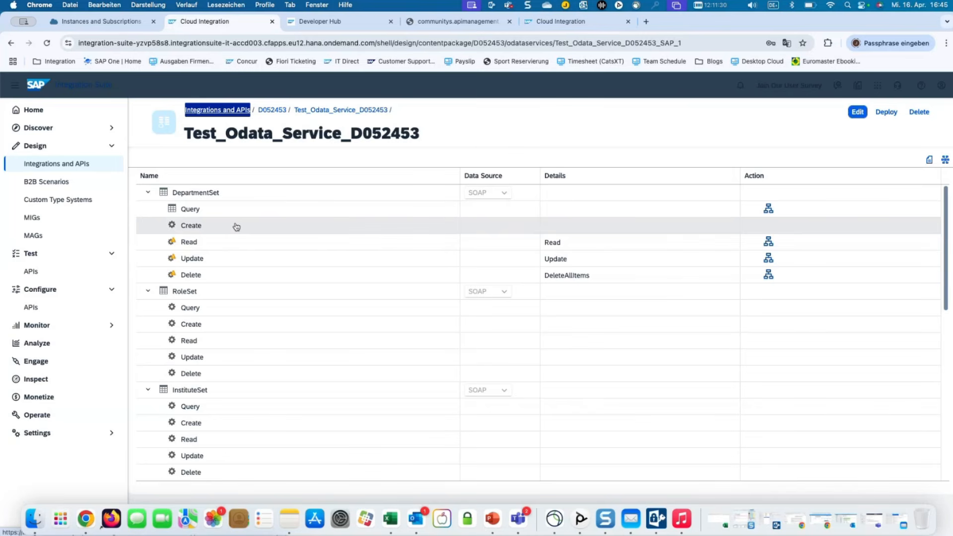
scroll(234, 226, "down", 4)
scroll(233, 225, "up", 3)
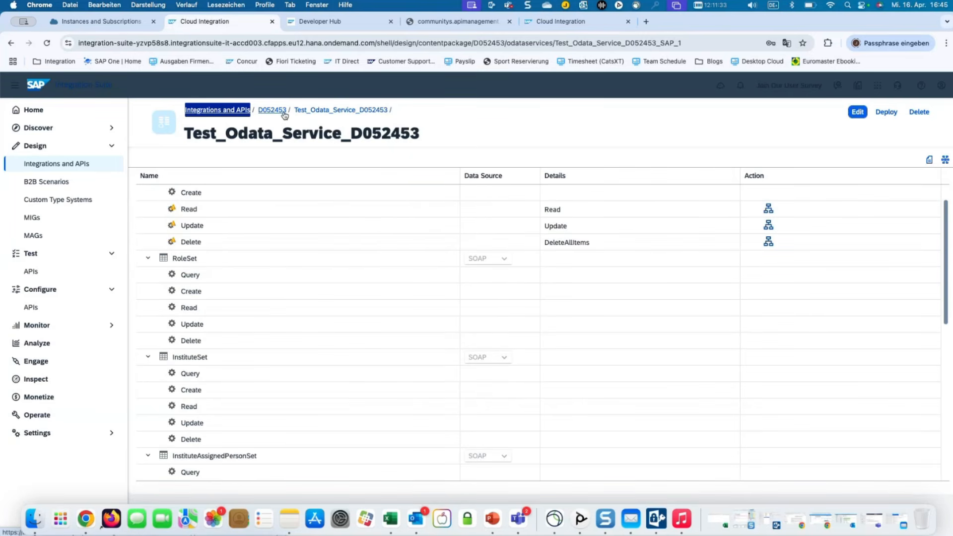
left_click(284, 114)
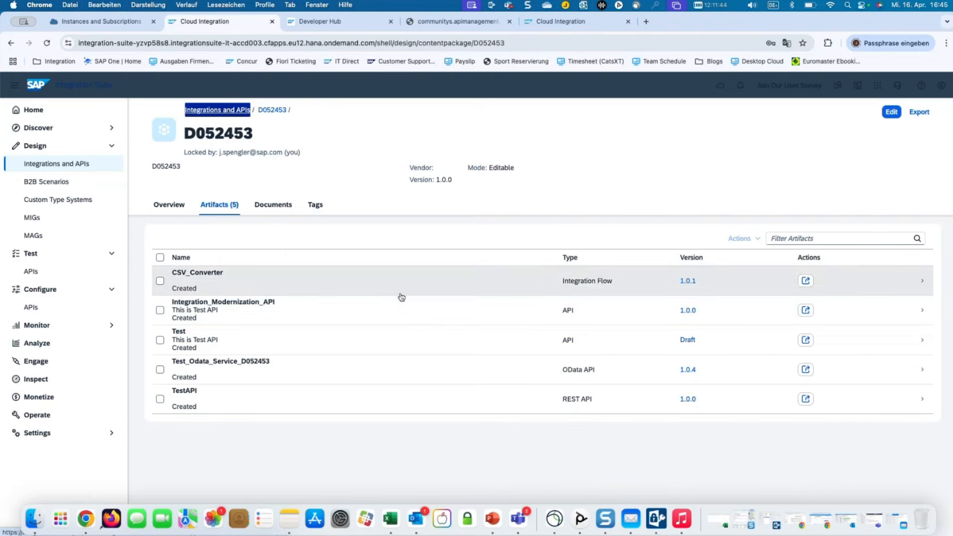
Open Integration_Modernization_API and highlight its /test base path and Edge Integration Cell runtime profile.
left_click(260, 311)
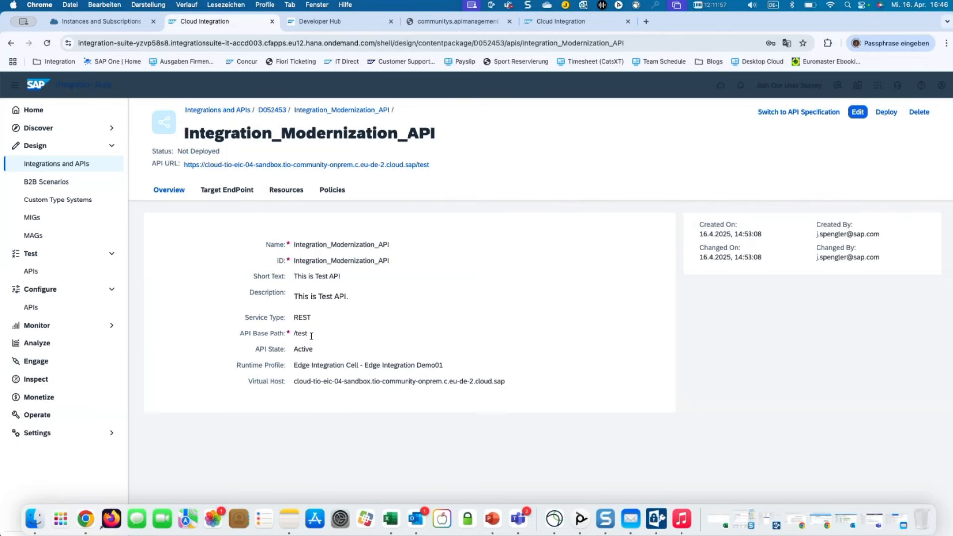
left_click_drag(292, 318, 309, 332)
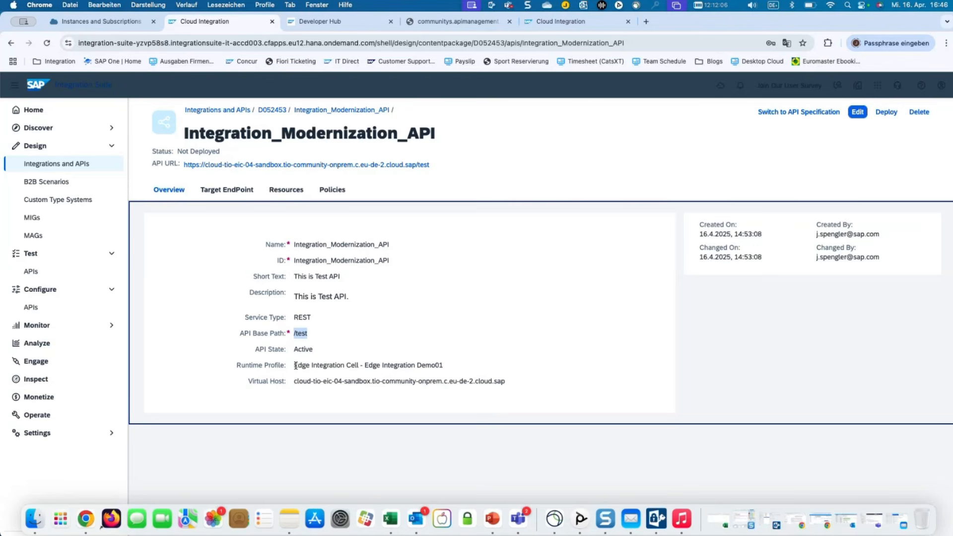
left_click_drag(295, 366, 449, 364)
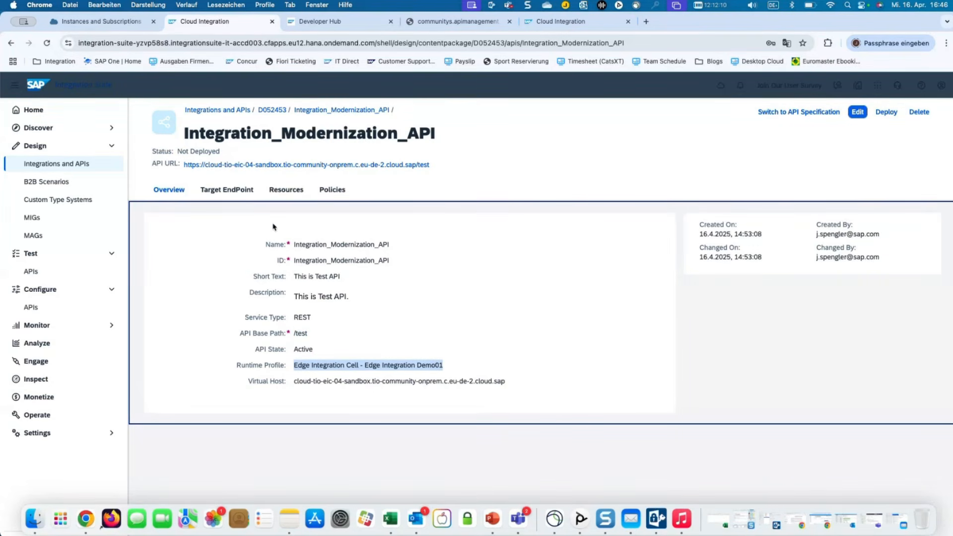
View the API's target endpoint URL and resources, then its policy model diagram.
left_click(232, 191)
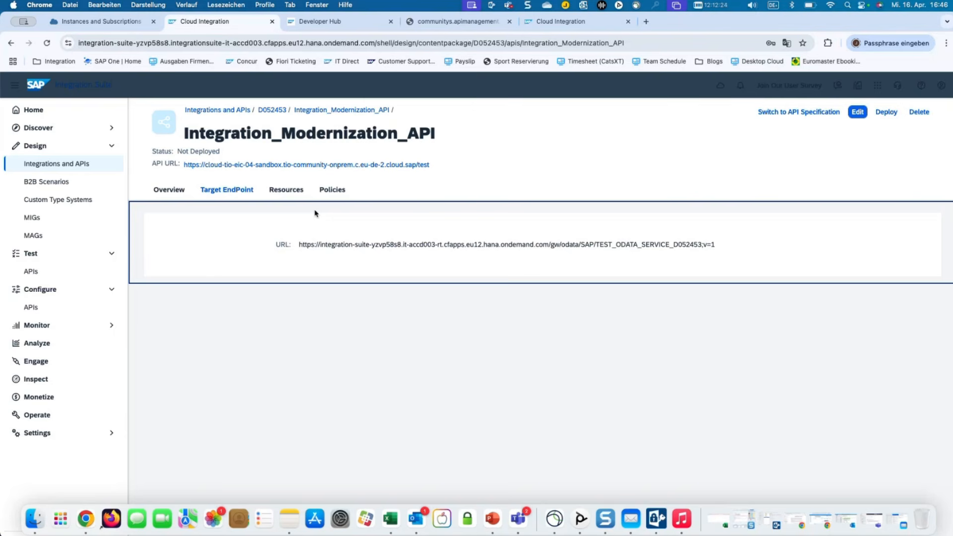
left_click(284, 192)
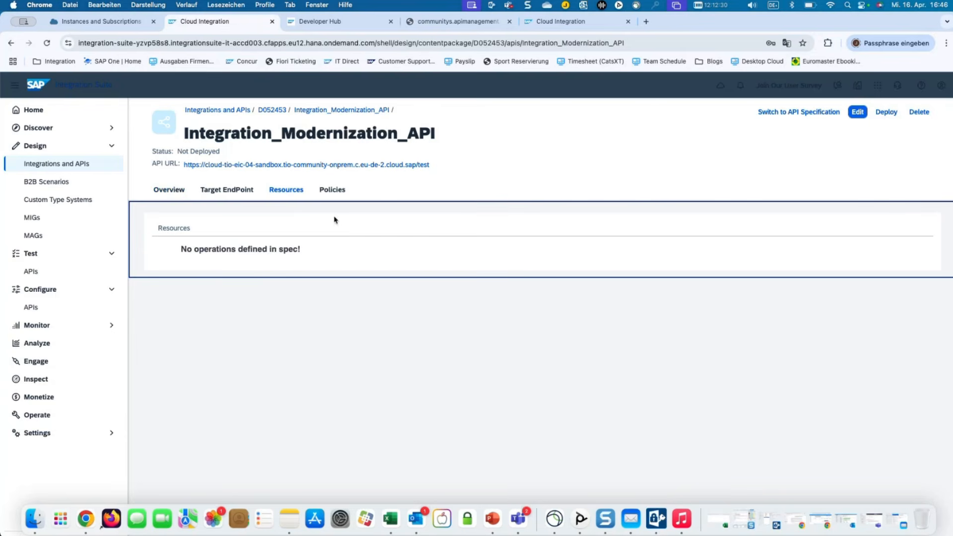
left_click(326, 192)
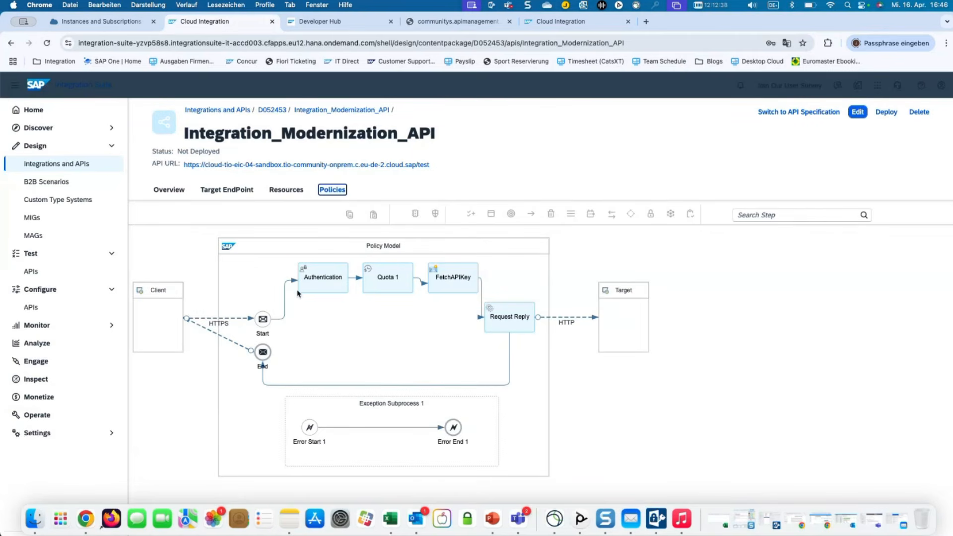
Inspect the Authentication policy step and its policy settings.
left_click(352, 314)
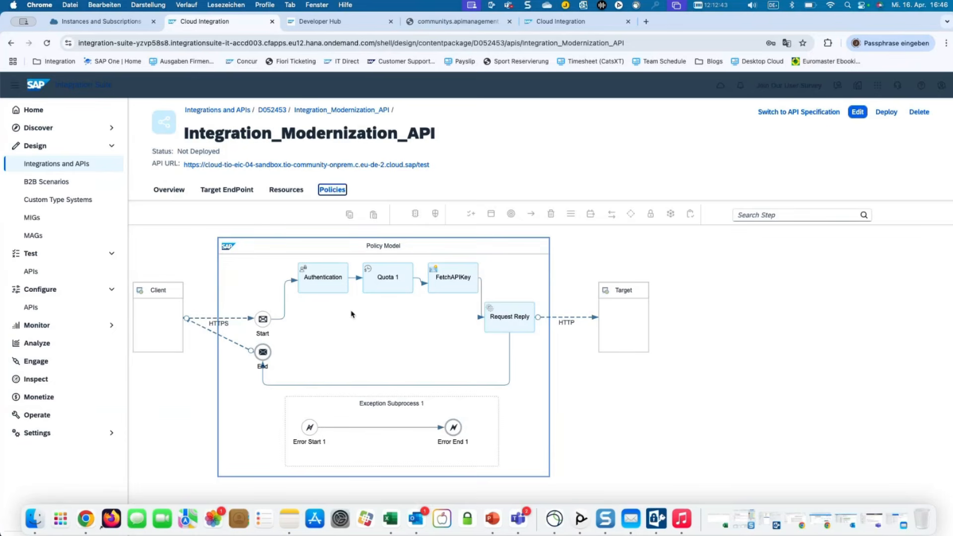
left_click(327, 284)
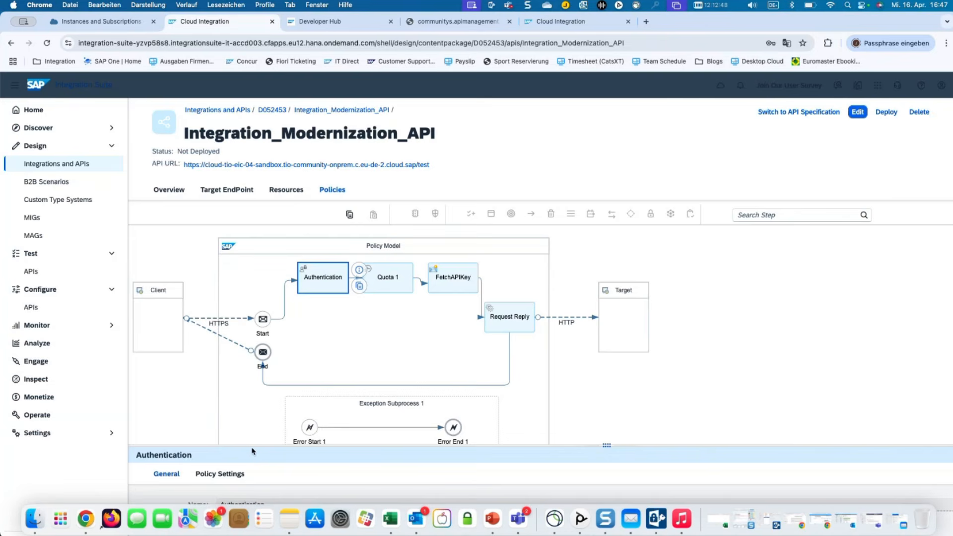
left_click_drag(253, 445, 253, 415)
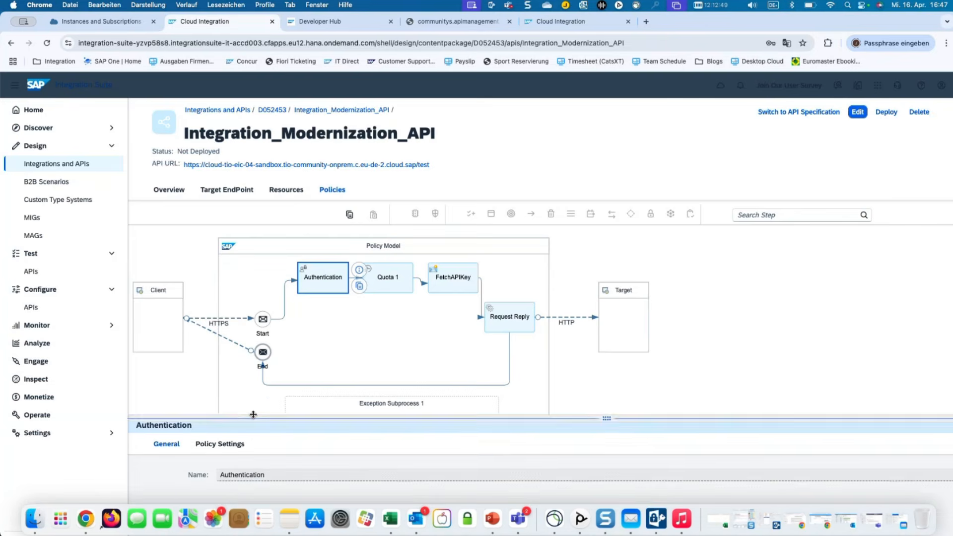
left_click(228, 436)
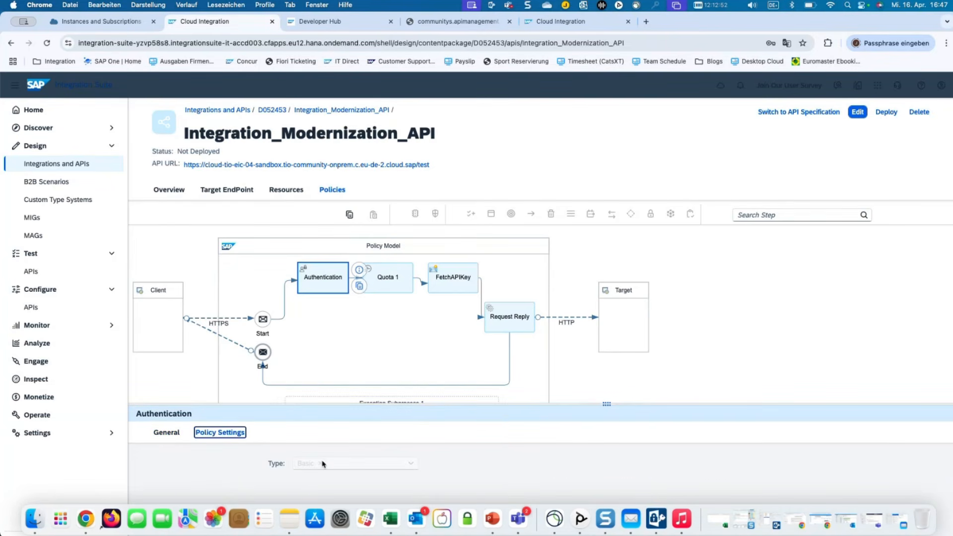
Review the Quota 1 policy settings, including quota duration and duration unit.
left_click(389, 284)
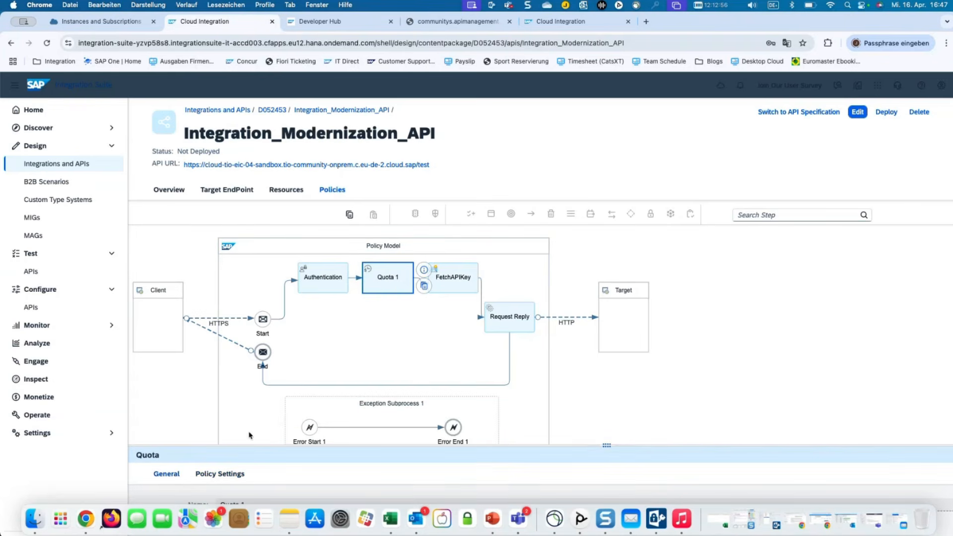
left_click_drag(245, 446, 244, 392)
left_click(219, 419)
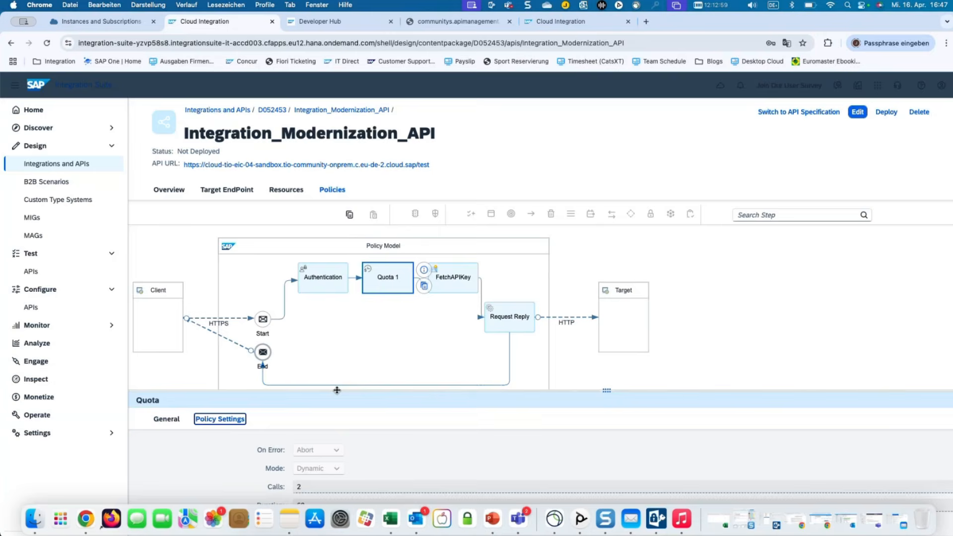
left_click_drag(339, 388, 337, 355)
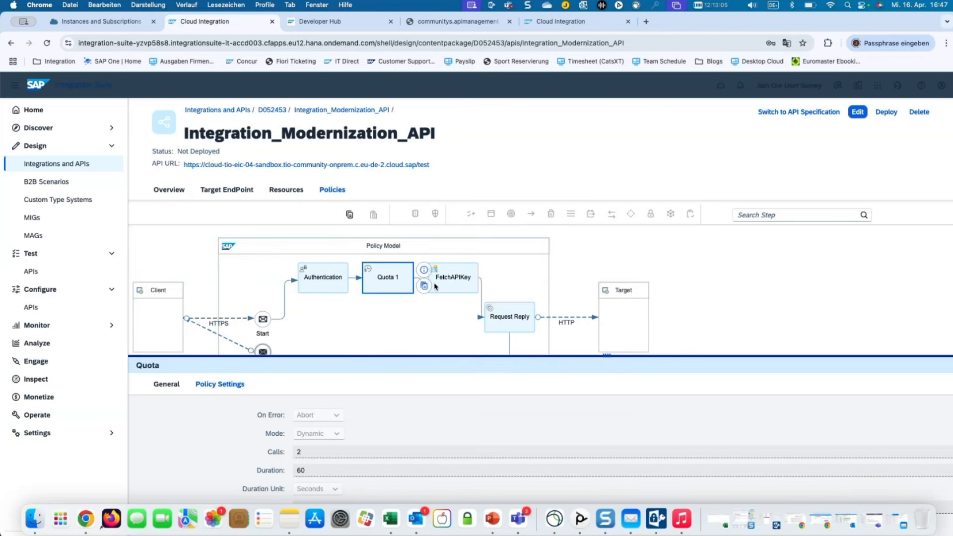
Inspect the FetchAPIKey step, the API-level properties and the exception subprocess.
left_click(452, 280)
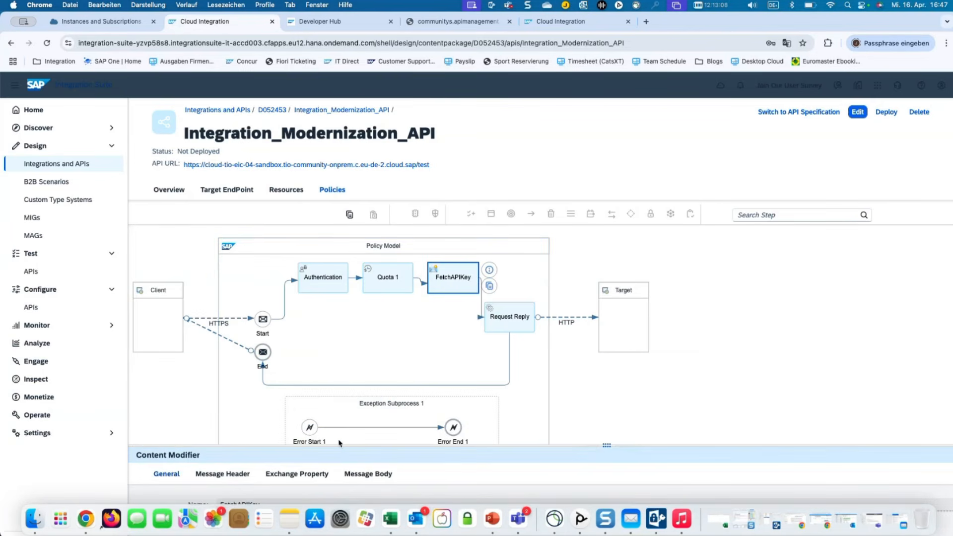
left_click_drag(336, 446, 338, 380)
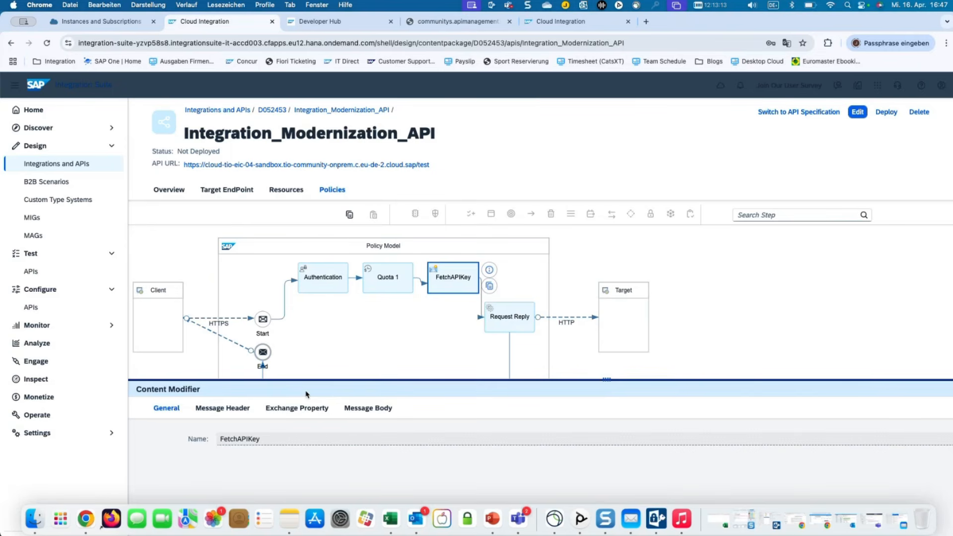
left_click_drag(369, 380, 376, 417)
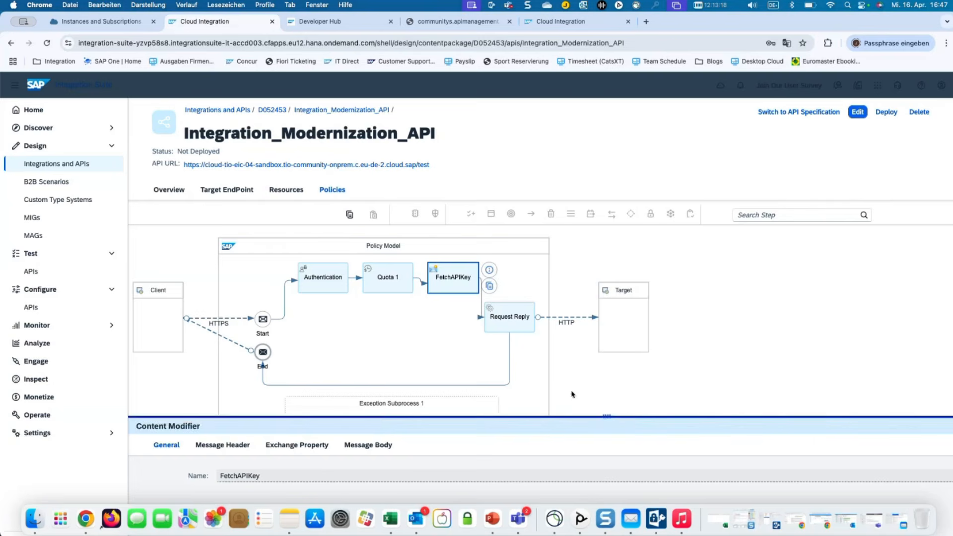
left_click(620, 394)
left_click_drag(564, 415, 564, 457)
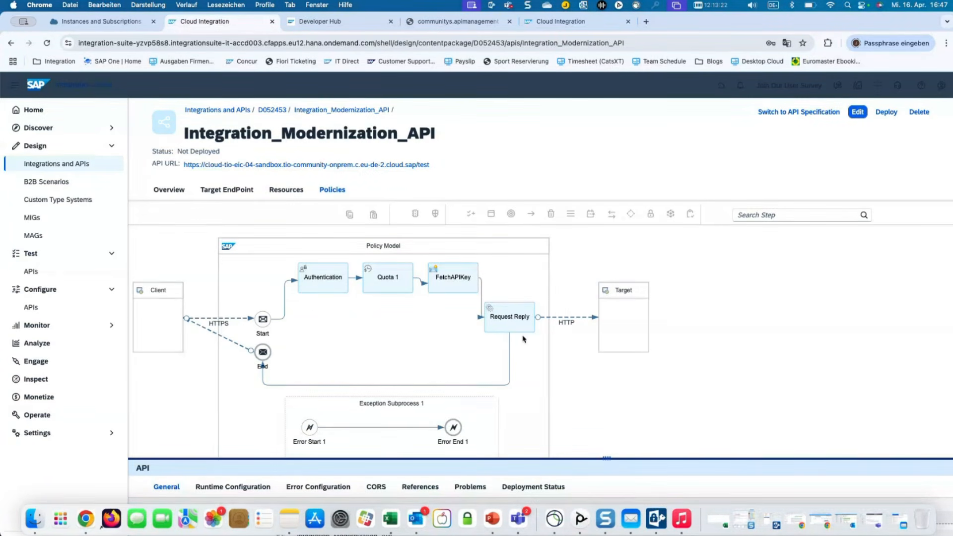
Review the HTTP target connection: Proxy Type Internet, Authentication None, Timeout 60000 ms.
left_click(568, 321)
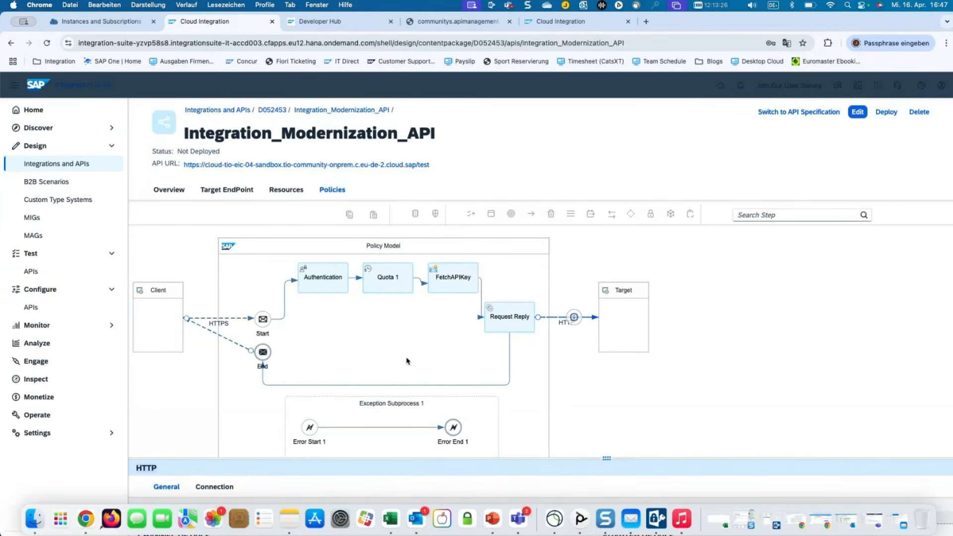
left_click_drag(330, 458, 329, 355)
left_click(210, 391)
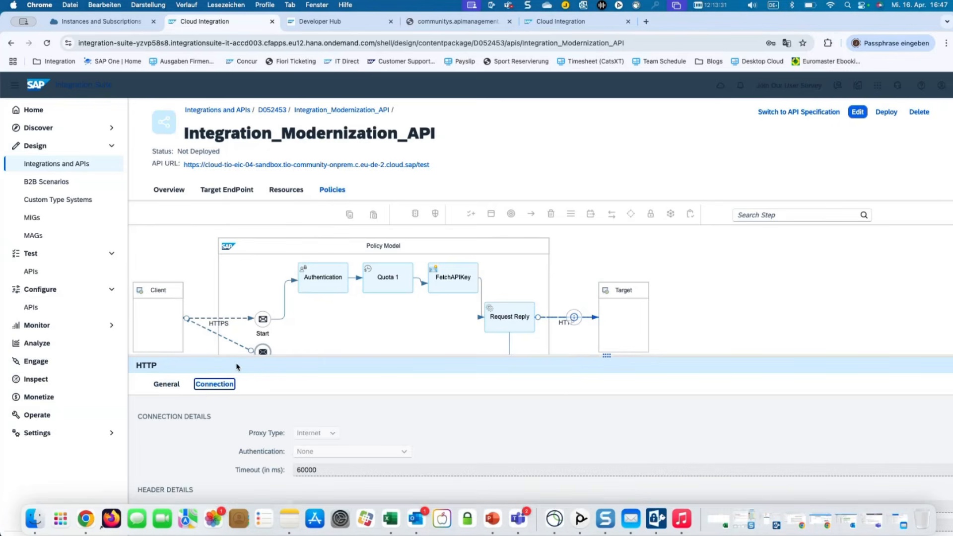
left_click_drag(240, 355, 247, 378)
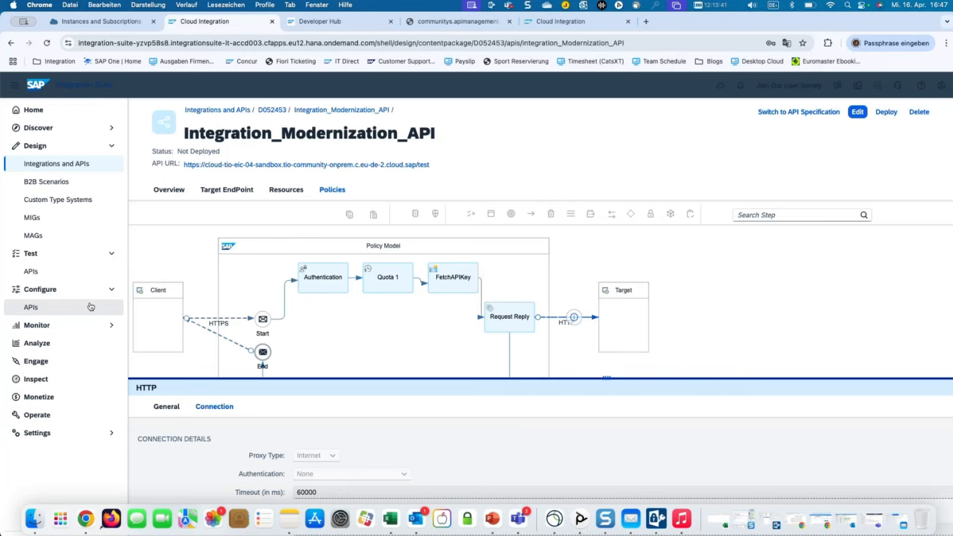
left_click(84, 325)
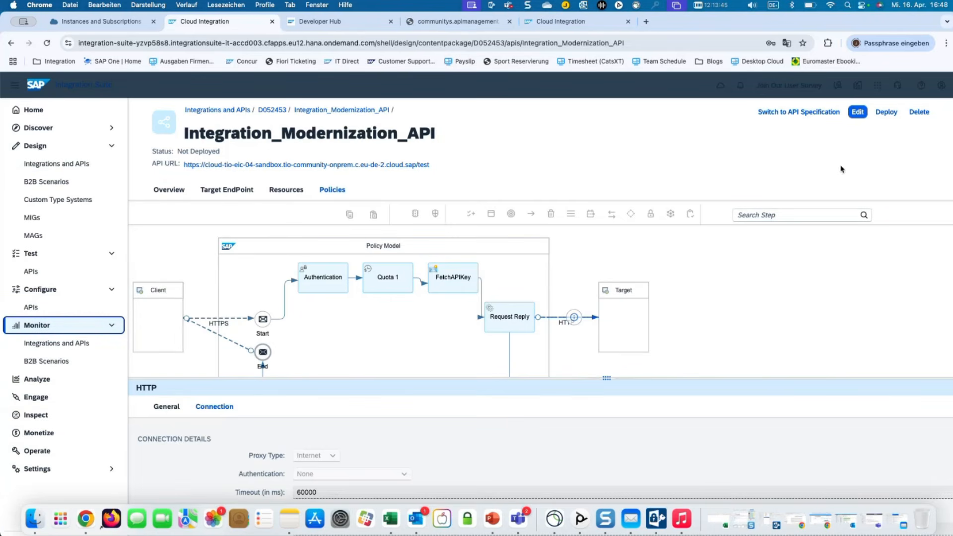
left_click(890, 117)
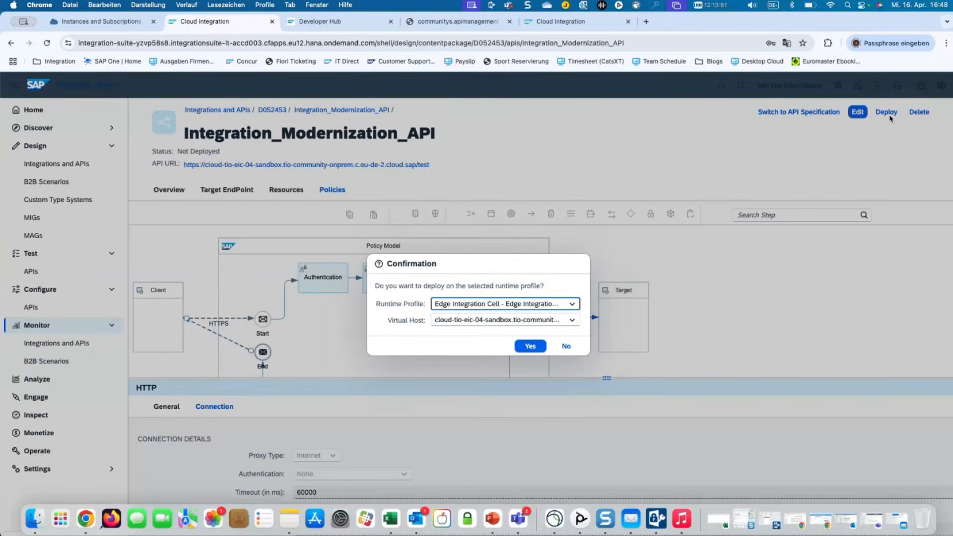
left_click(571, 305)
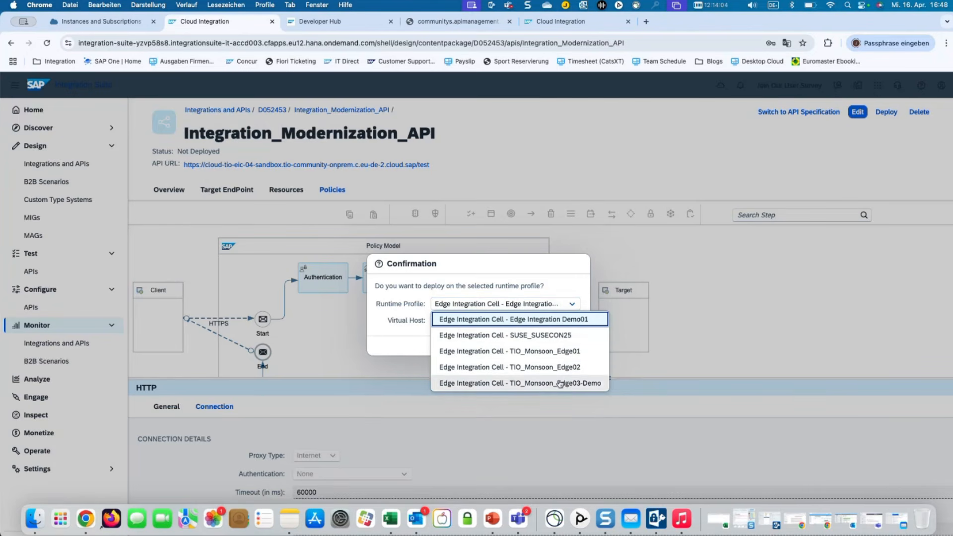
left_click(551, 267)
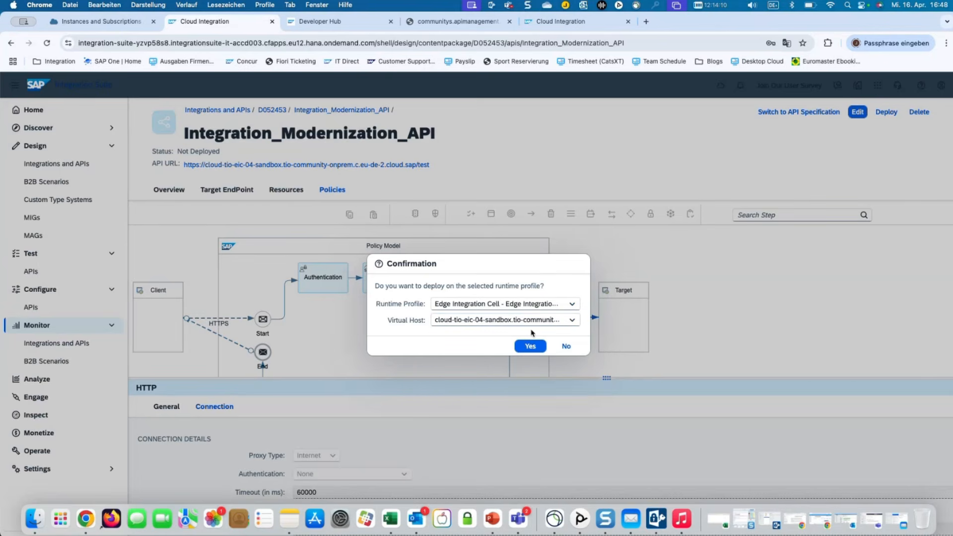
left_click(566, 346)
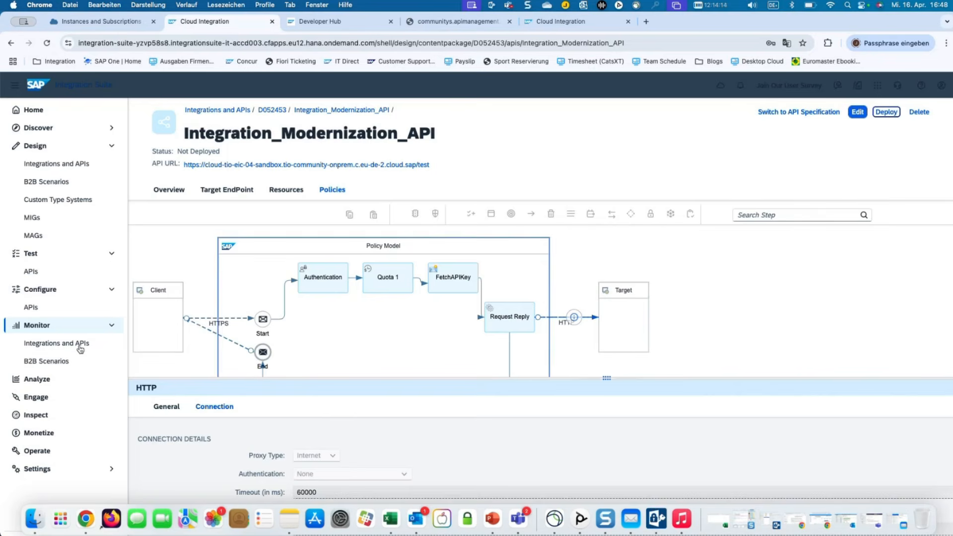
List all 898 monitored artifacts filtered by 'api', scroll the results, and open the Runtime choices.
left_click(71, 348)
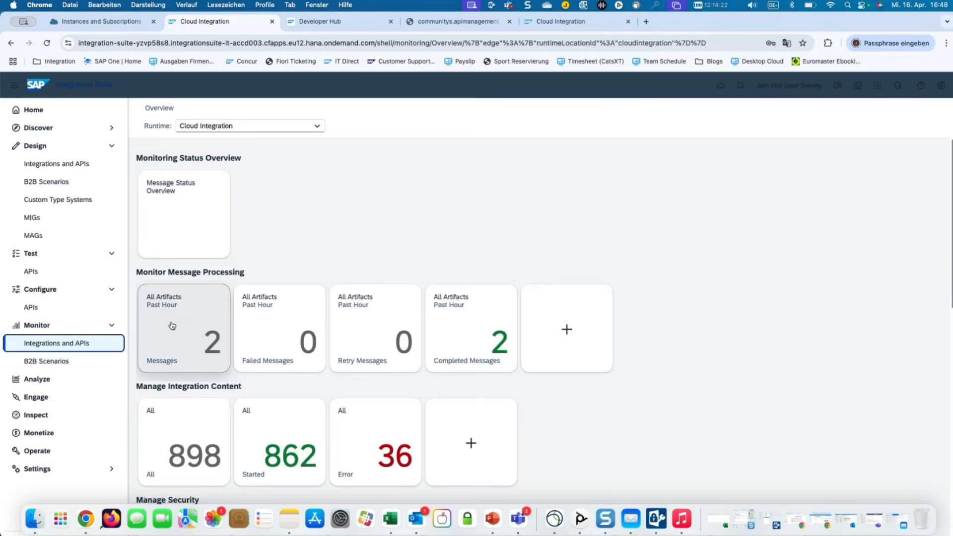
left_click(183, 428)
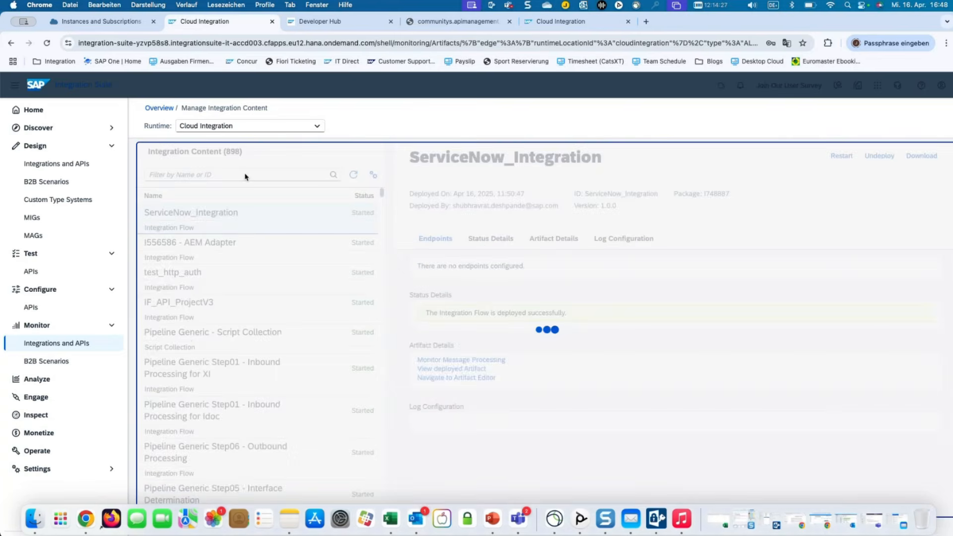
left_click(245, 173)
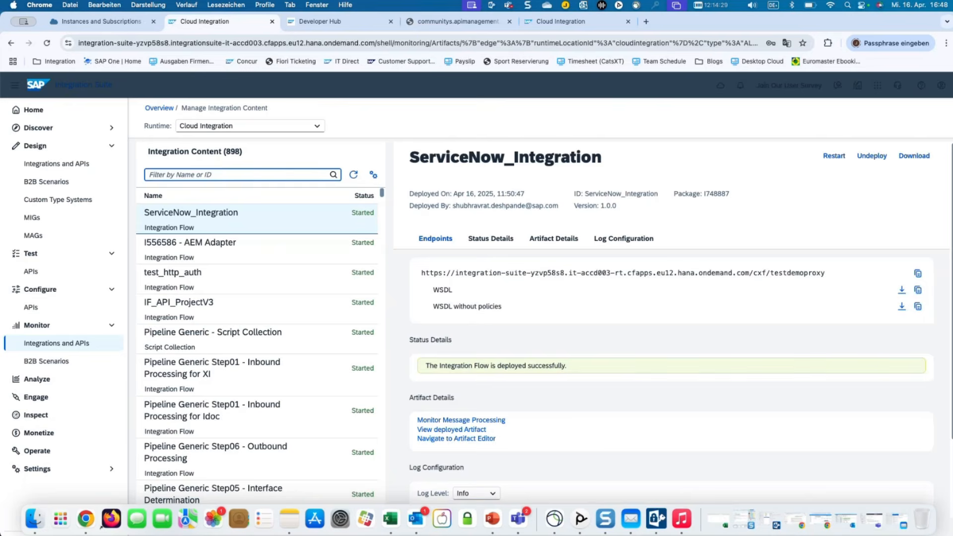
type("api")
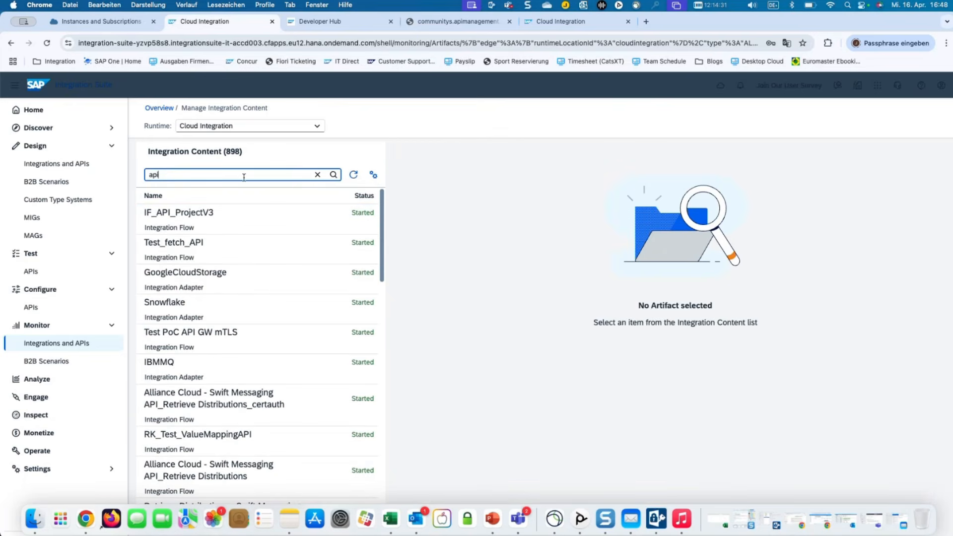
scroll(230, 249, "down", 2)
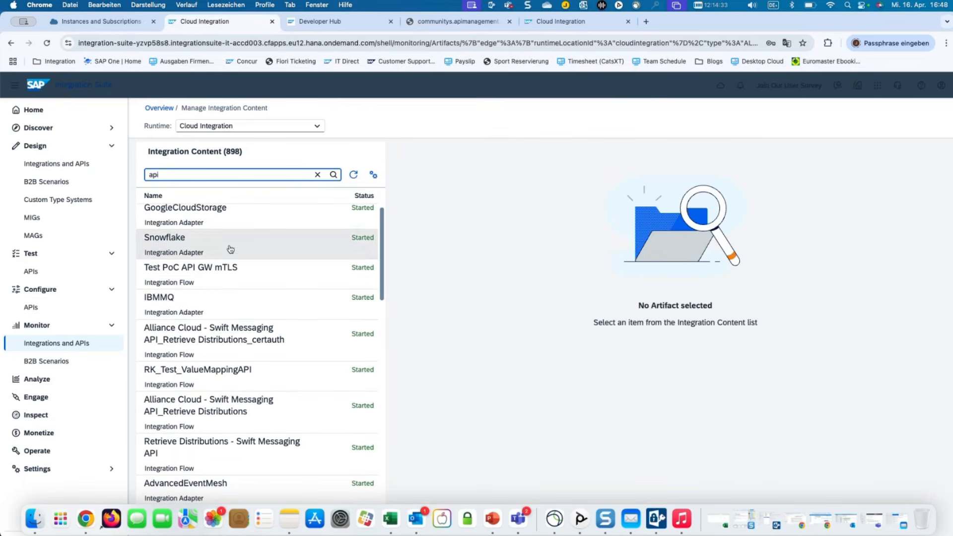
scroll(235, 409, "down", 4)
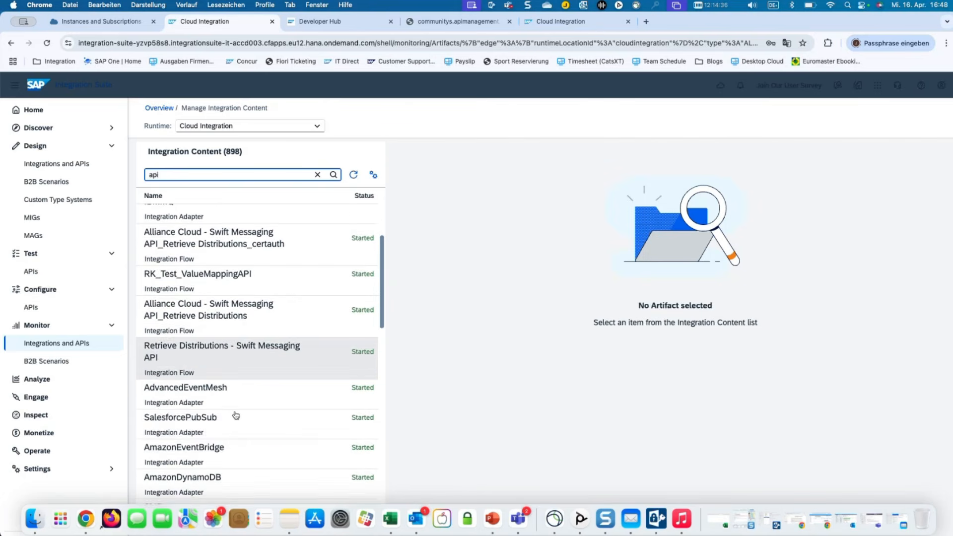
scroll(235, 415, "down", 5)
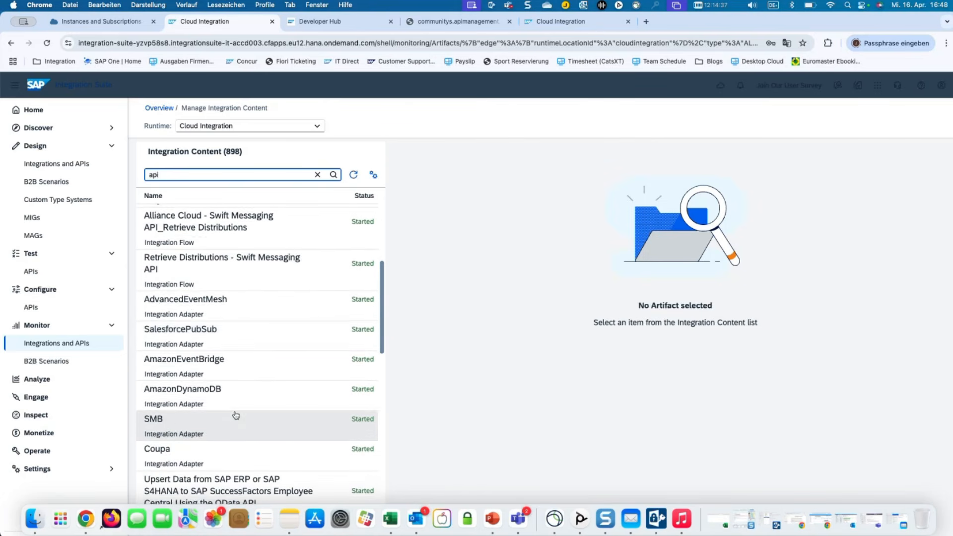
scroll(235, 417, "down", 5)
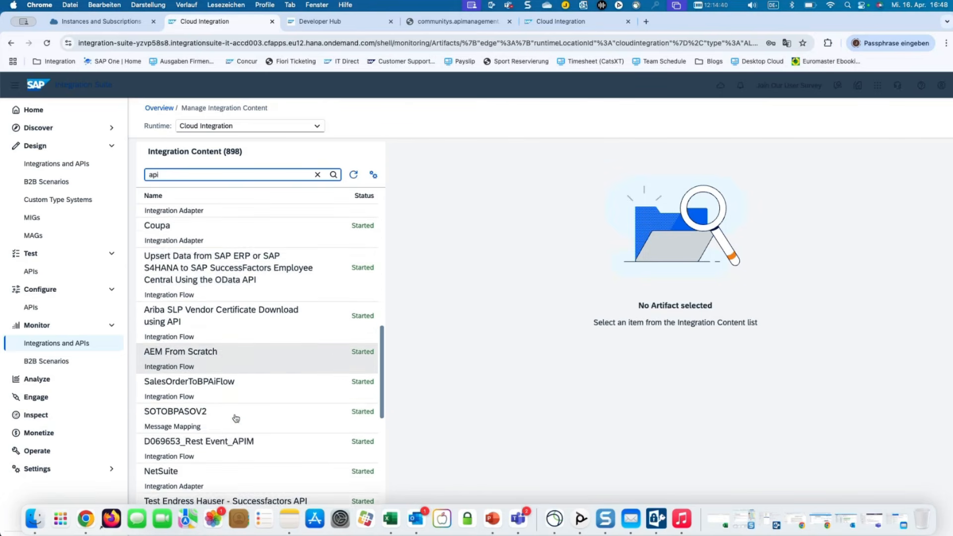
scroll(235, 417, "down", 4)
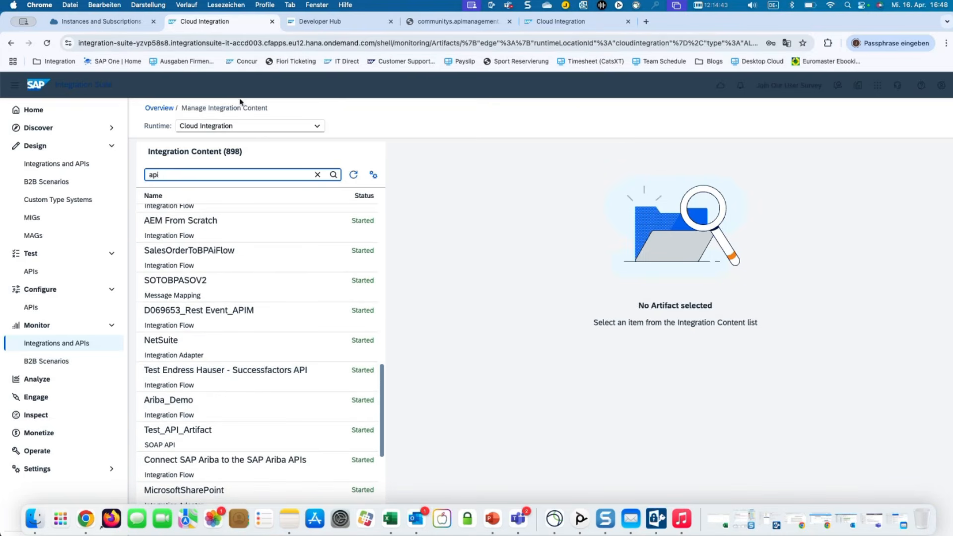
left_click(243, 126)
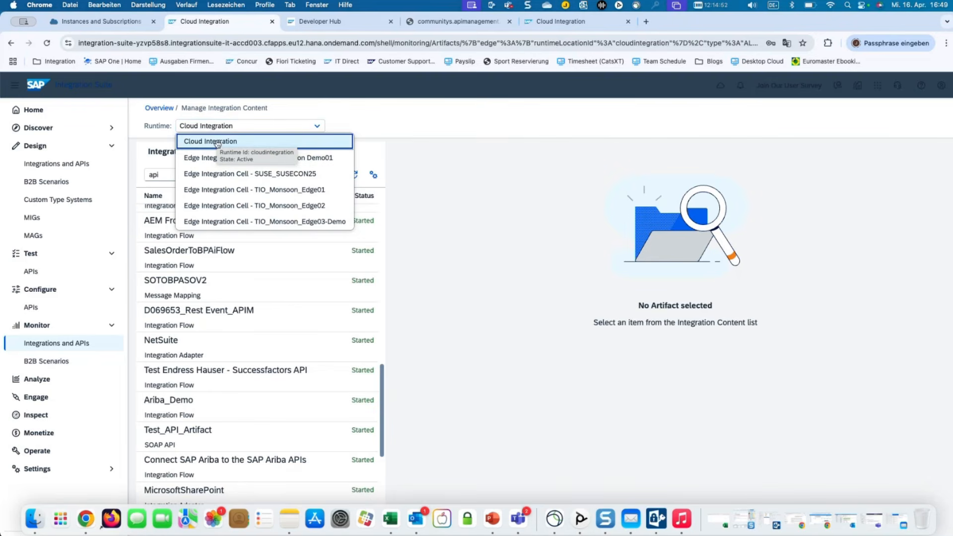
Try Edge Integration Demo01 and SUSE_SUSECON25, settle on TIO_Monsoon_Edge01, and inspect EIC_API_Quota's endpoint.
left_click(244, 157)
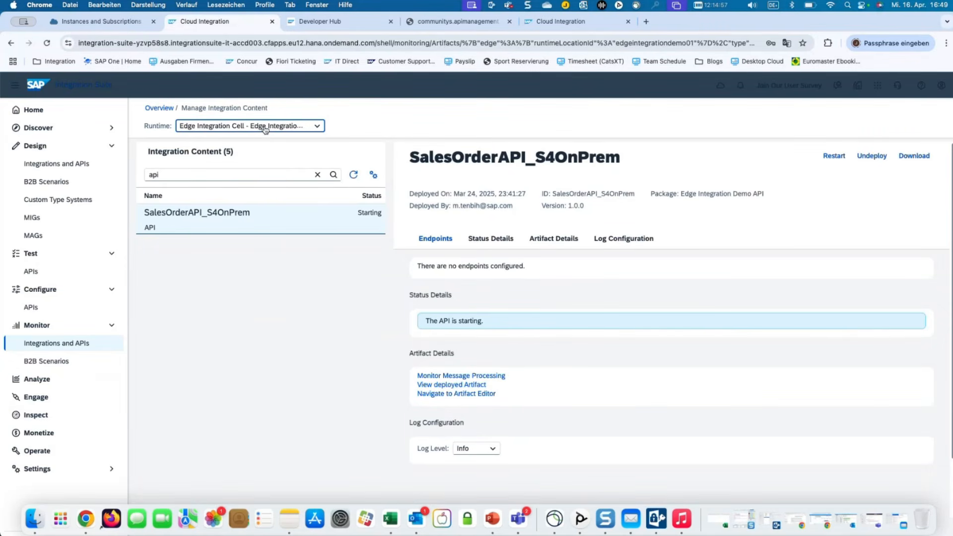
left_click(265, 128)
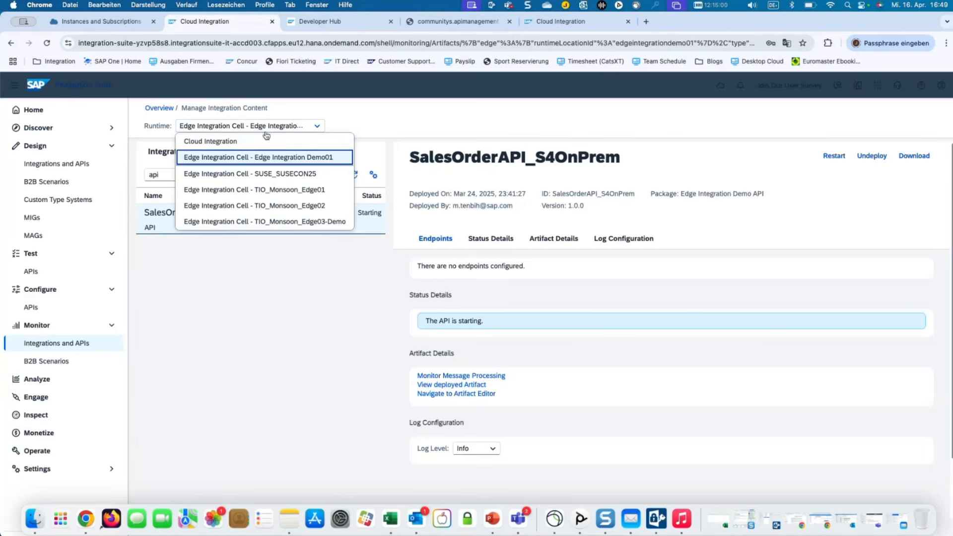
left_click(261, 174)
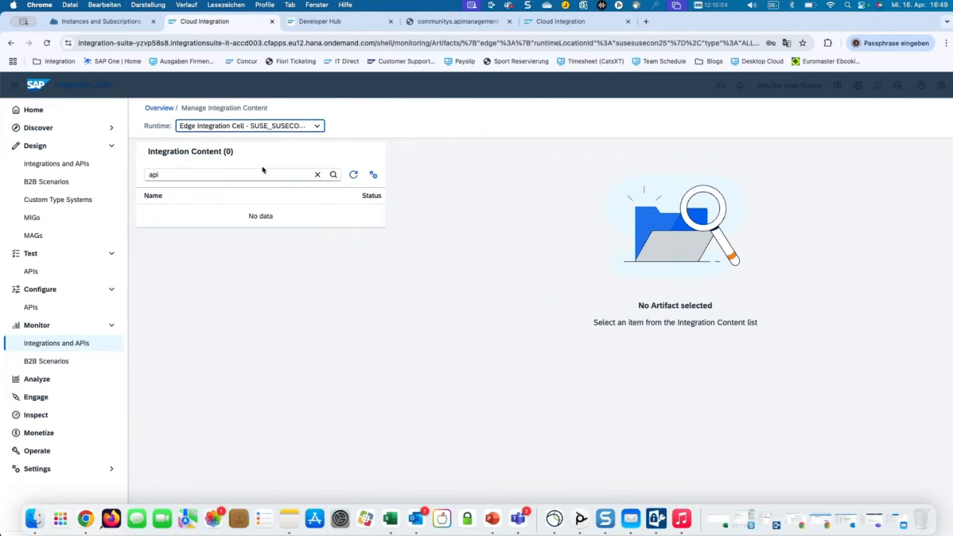
left_click(276, 131)
left_click(271, 191)
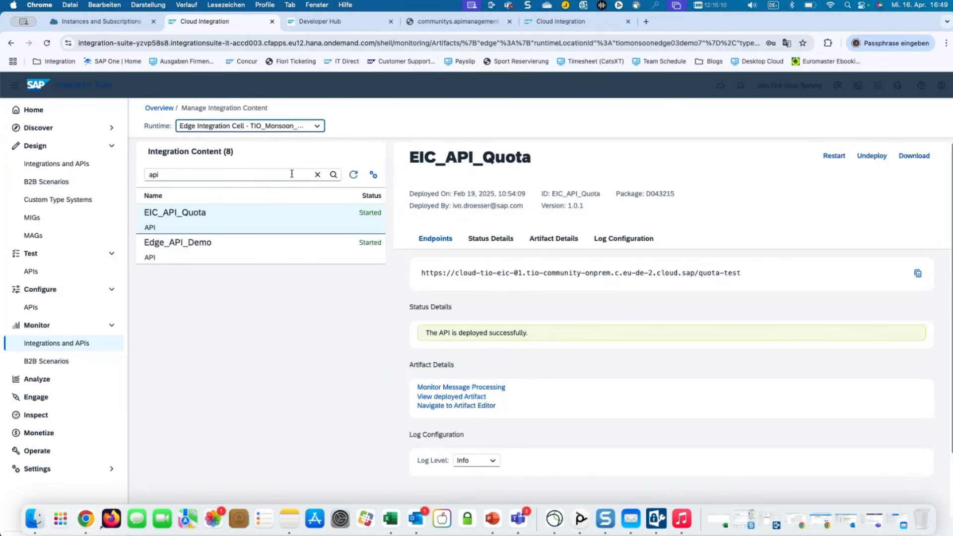
left_click(290, 129)
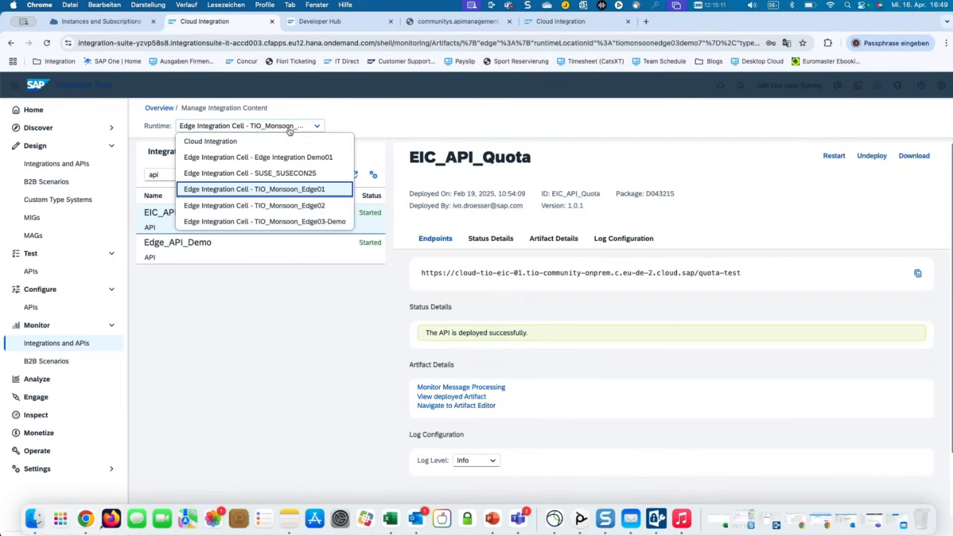
left_click(350, 129)
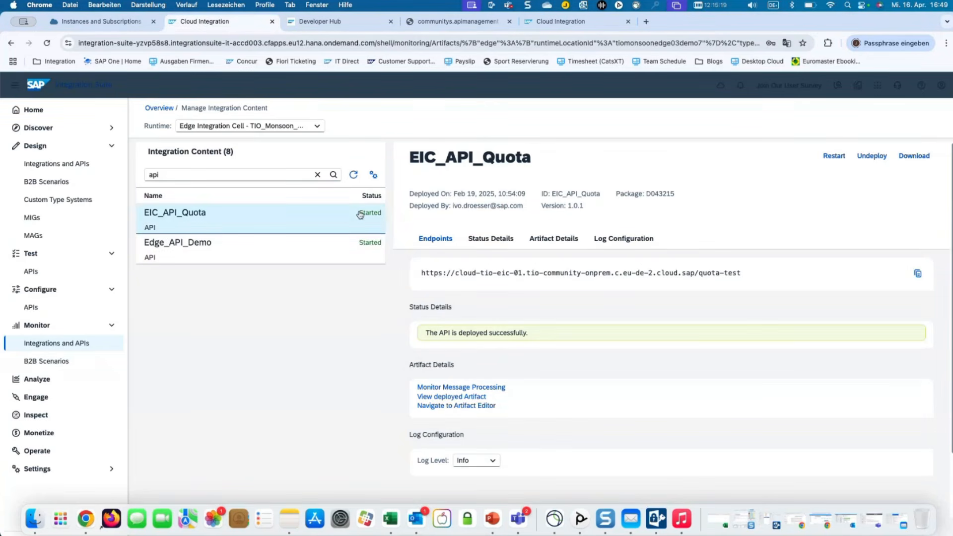
left_click(540, 273)
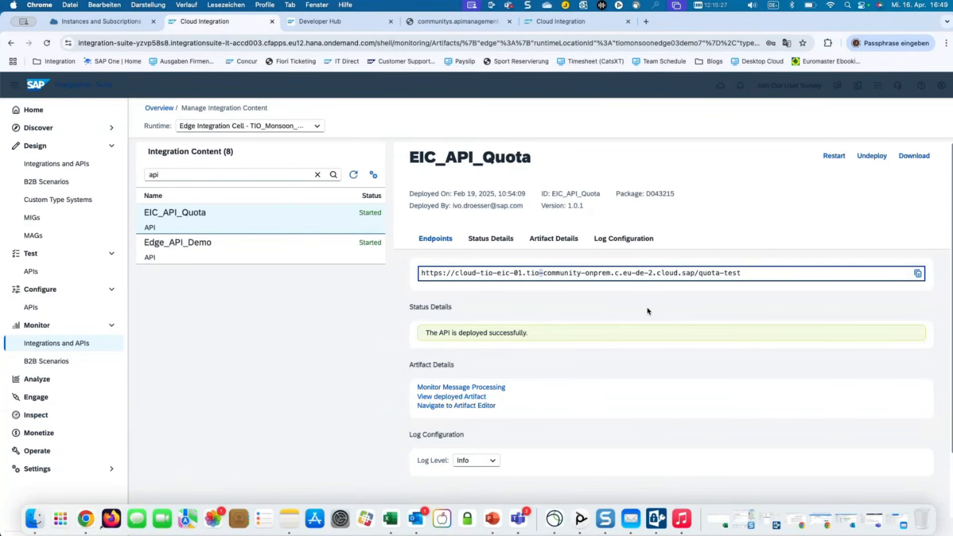
Change EIC_API_Quota's log level from Info to Trace and confirm.
left_click(492, 461)
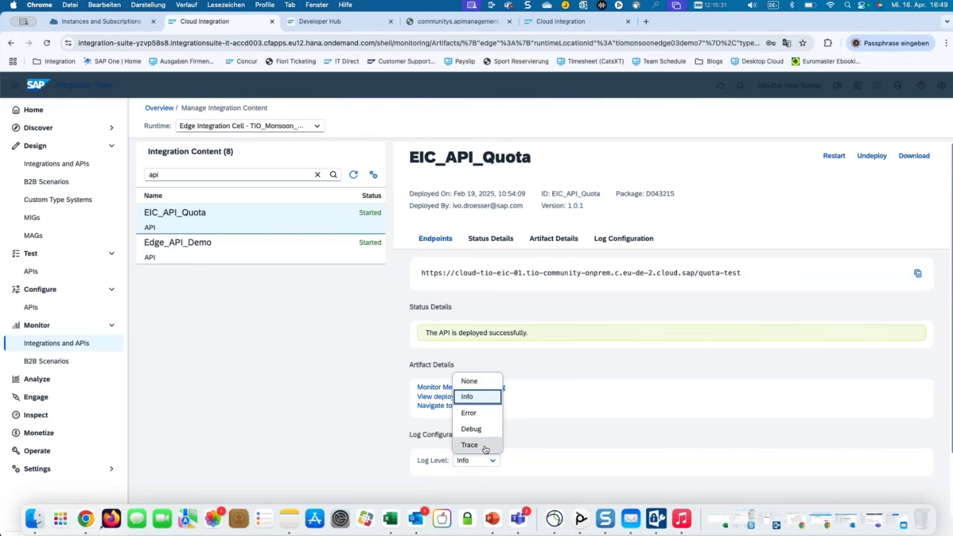
left_click(485, 447)
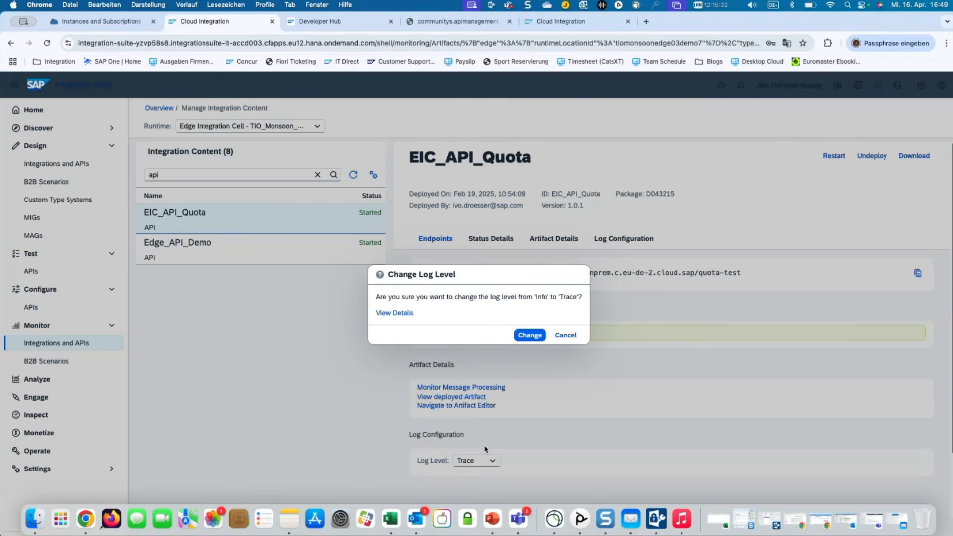
left_click(528, 342)
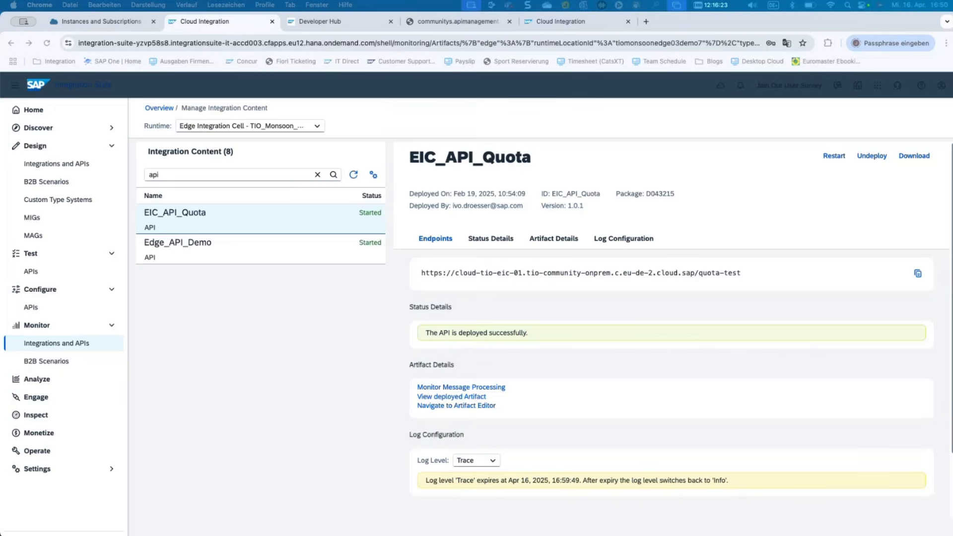
Bring up the PowerPoint deck full-screen and advance to slide 28, Question & Answers.
key("super+Tab")
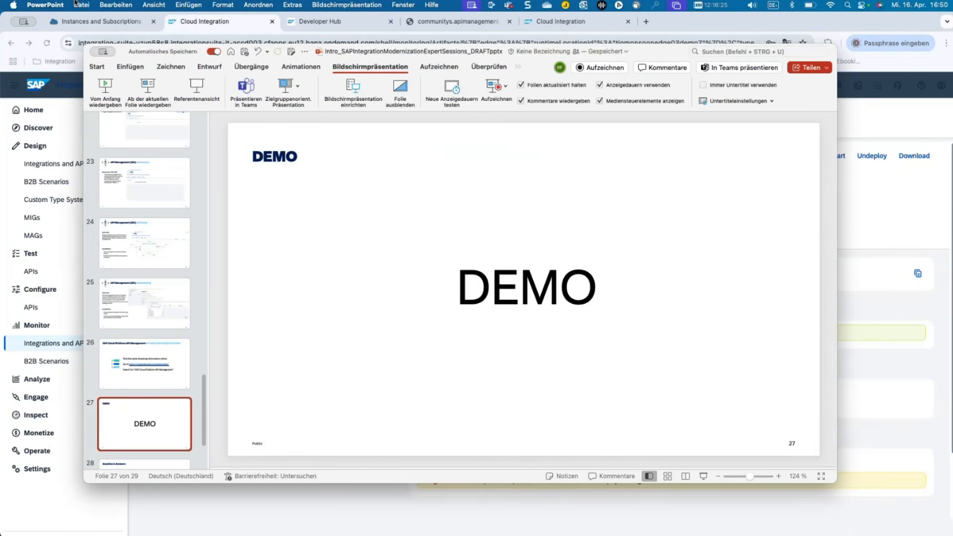
double_click(661, 56)
key("Down")
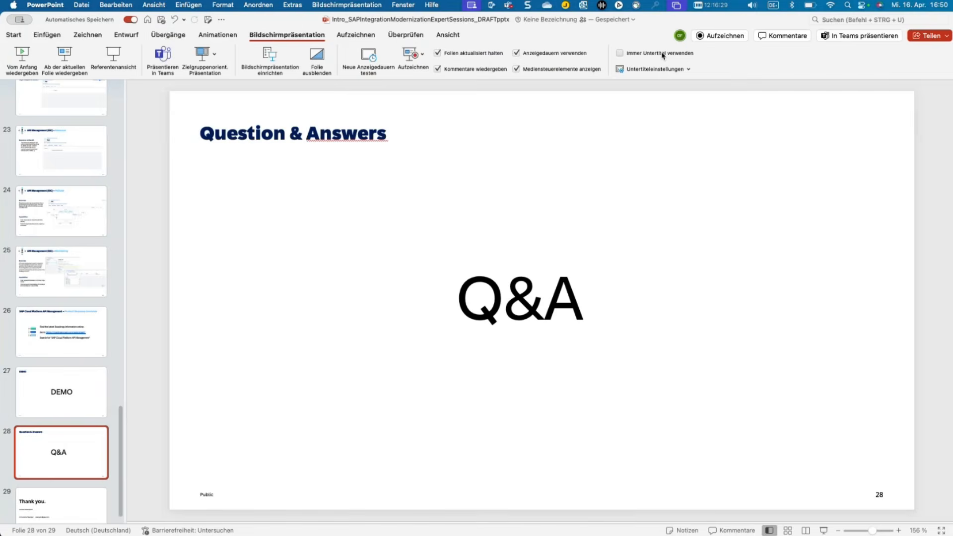